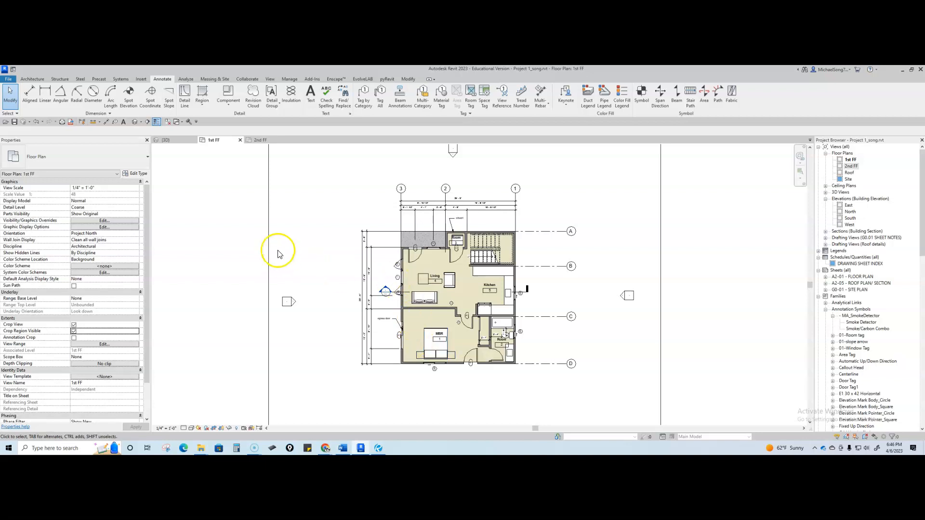
# - Open the 2nd FF floor plan and shift door tag 13 slightly below its sliding closet door
pyautogui.click(265, 142)
pyautogui.scroll(3, 510, 308)
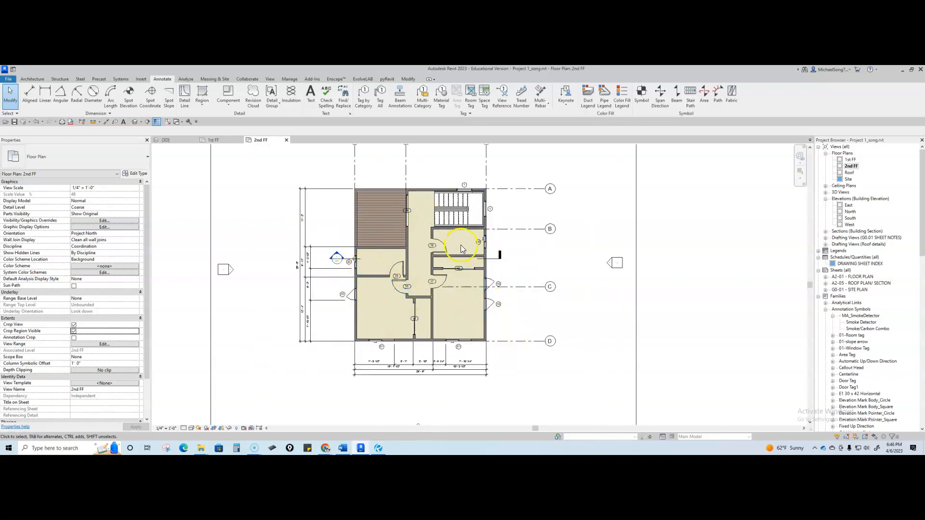
pyautogui.scroll(3, 468, 272)
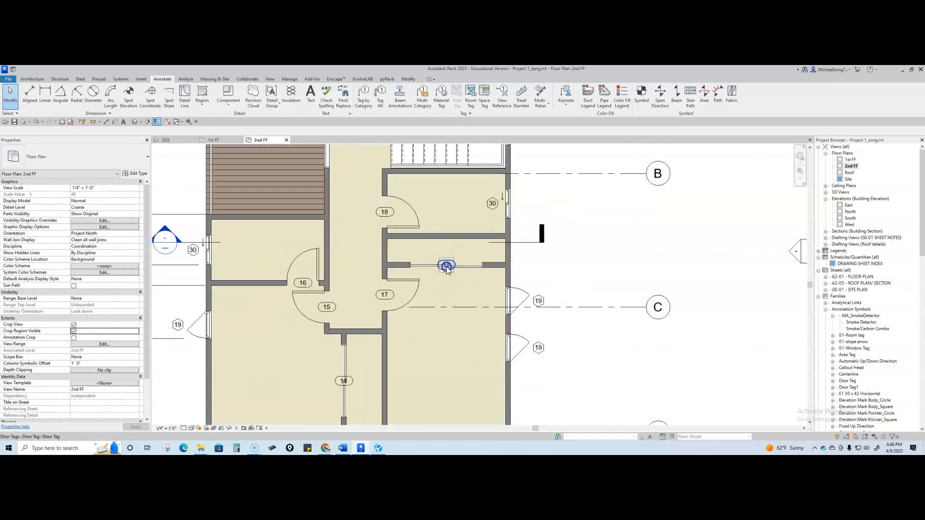
pyautogui.click(446, 268)
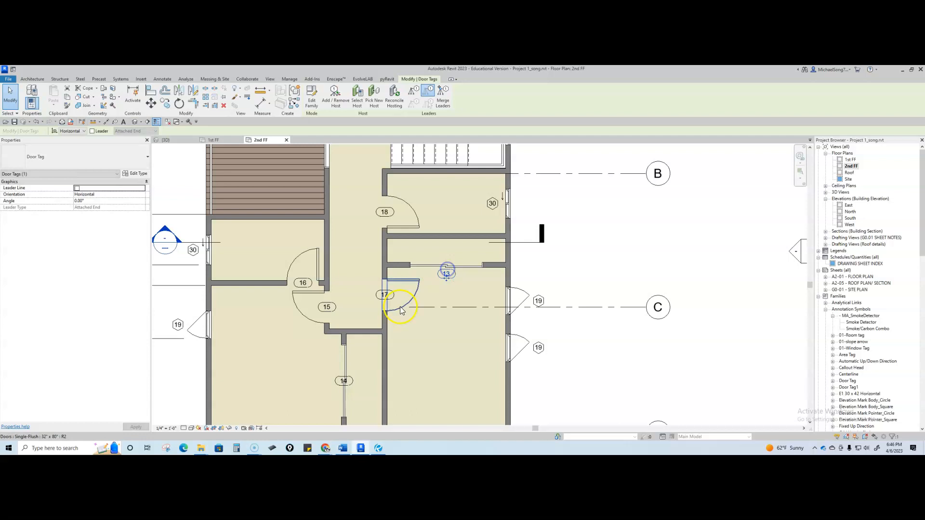
# - Open sheet A2-01 - FLOOR PLAN
pyautogui.scroll(-5, 360, 316)
pyautogui.scroll(-2, 843, 268)
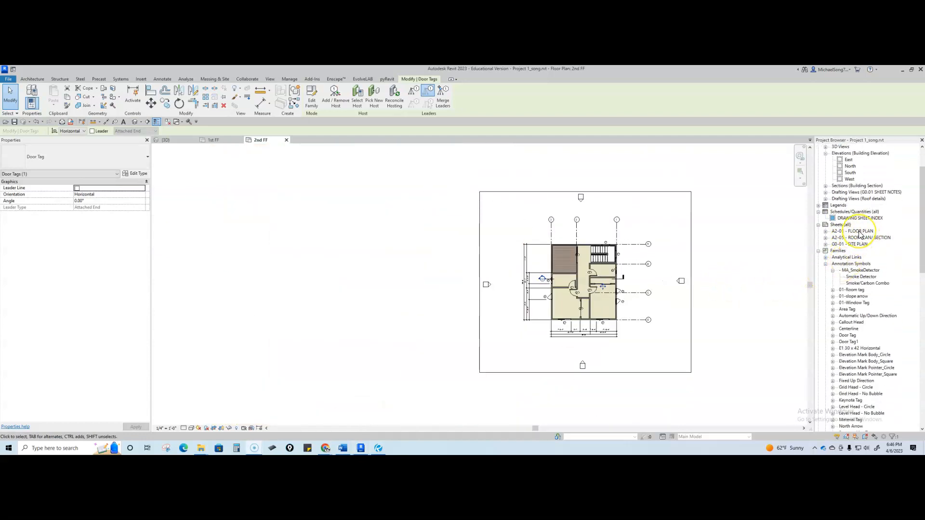
pyautogui.doubleClick(860, 231)
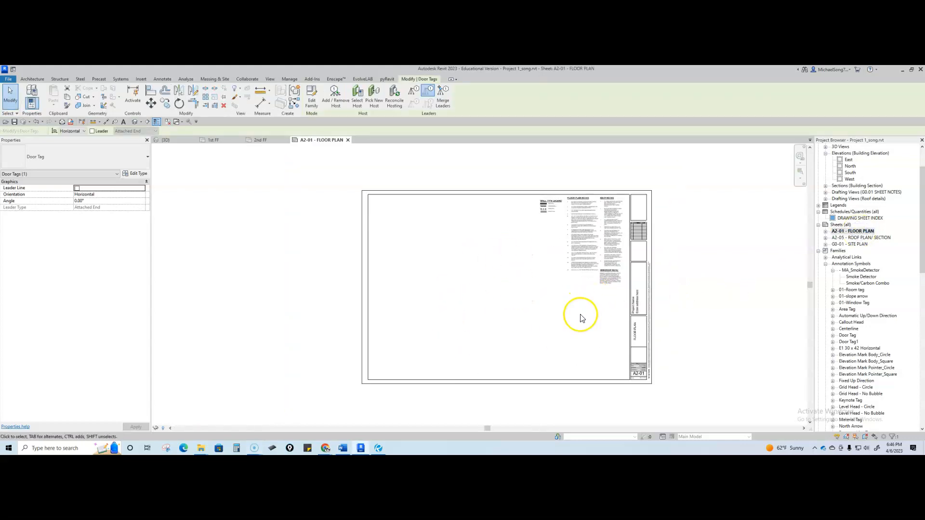
pyautogui.click(758, 222)
pyautogui.scroll(2, 877, 193)
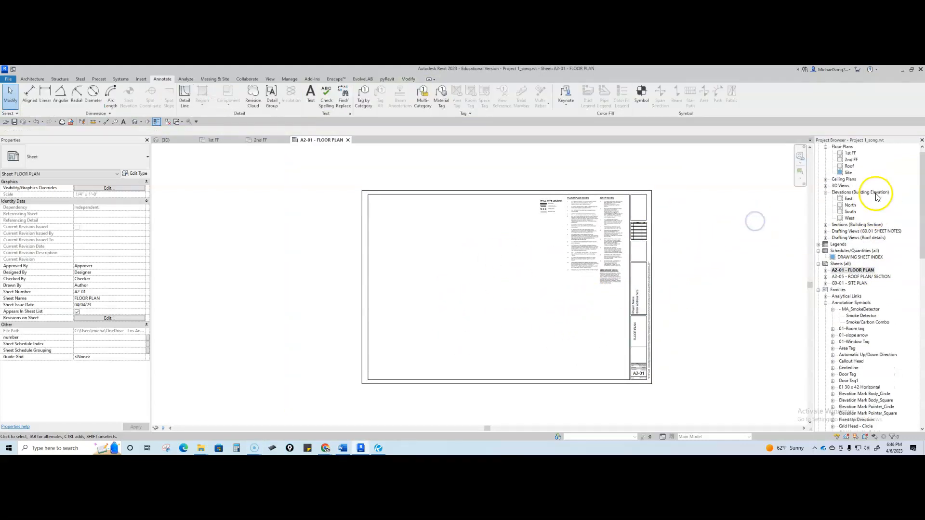
# - Place the 1st FF plan on the left half of the sheet and the 2nd FF plan over the title block edge
pyautogui.moveTo(852, 159); pyautogui.dragTo(454, 283)
pyautogui.click(416, 304)
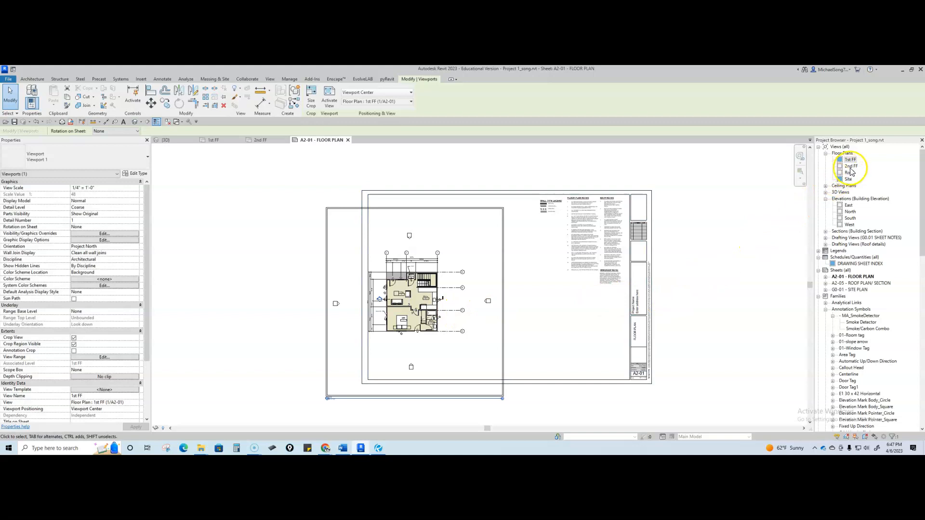
pyautogui.moveTo(850, 166); pyautogui.dragTo(821, 178)
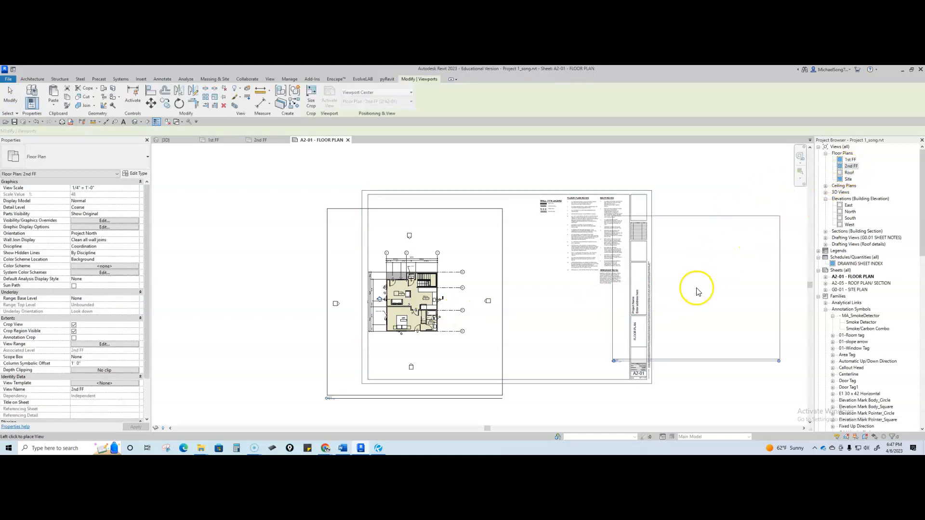
pyautogui.click(685, 340)
pyautogui.moveTo(643, 345); pyautogui.dragTo(681, 297, button='middle')
pyautogui.click(604, 305)
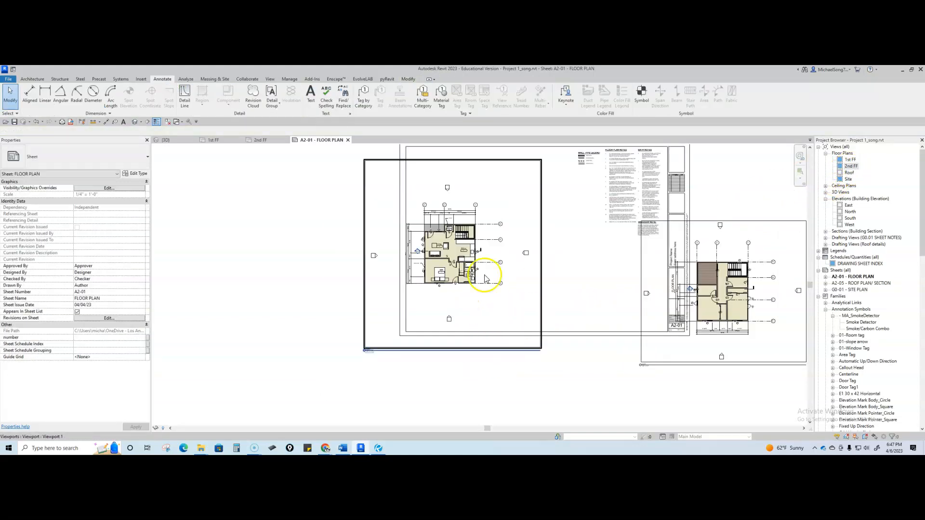
# - Activate the 1st FF view on the sheet and pull in all four crop edges close around the plan, excluding the elevation markers
pyautogui.scroll(-4, 551, 322)
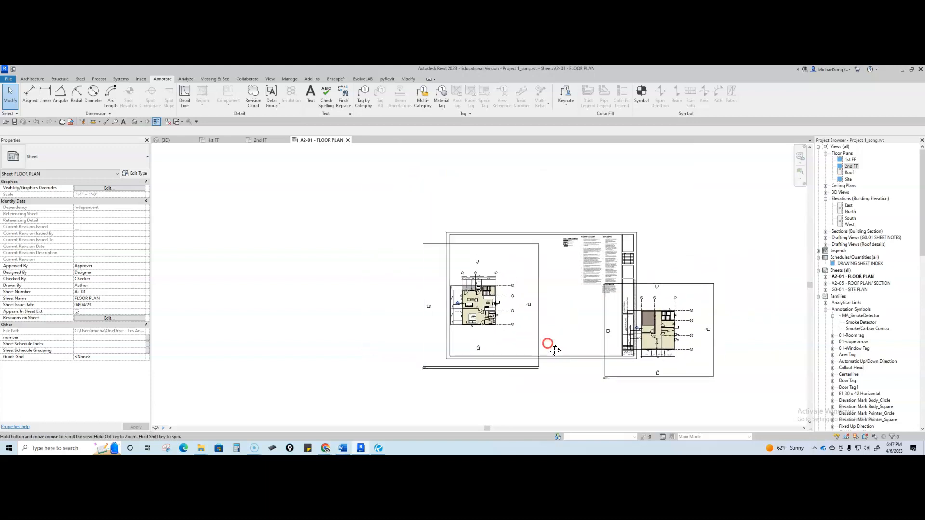
pyautogui.doubleClick(506, 343)
pyautogui.moveTo(490, 237); pyautogui.dragTo(487, 282)
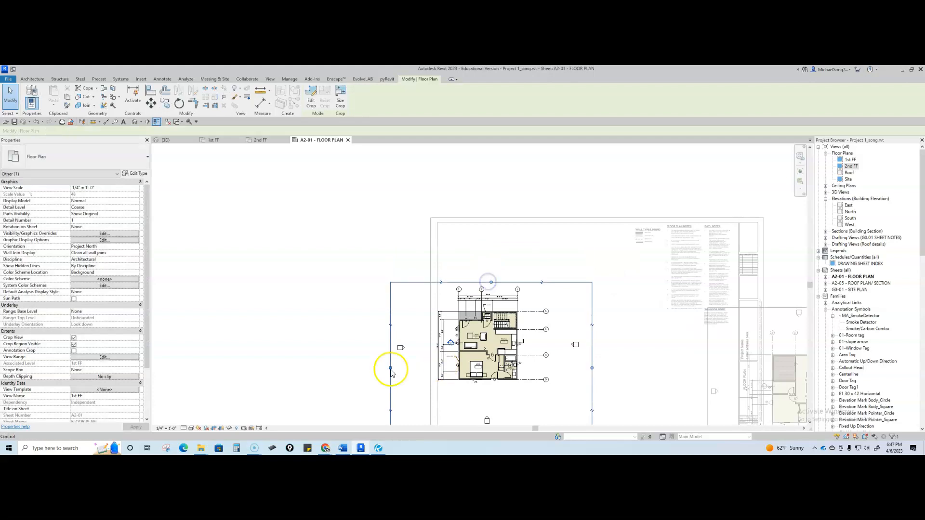
pyautogui.moveTo(390, 368); pyautogui.dragTo(429, 368)
pyautogui.moveTo(592, 368); pyautogui.dragTo(567, 370)
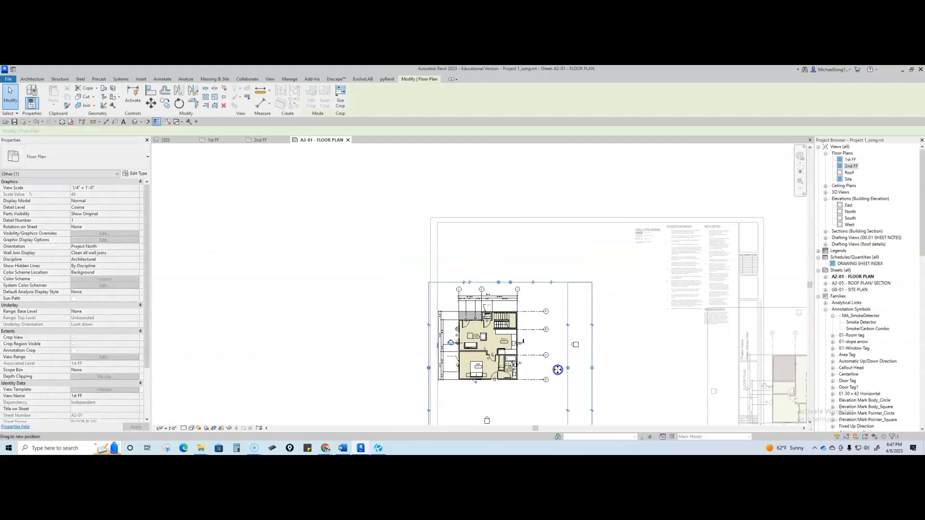
pyautogui.moveTo(567, 370); pyautogui.dragTo(552, 369)
pyautogui.moveTo(506, 387); pyautogui.dragTo(501, 340)
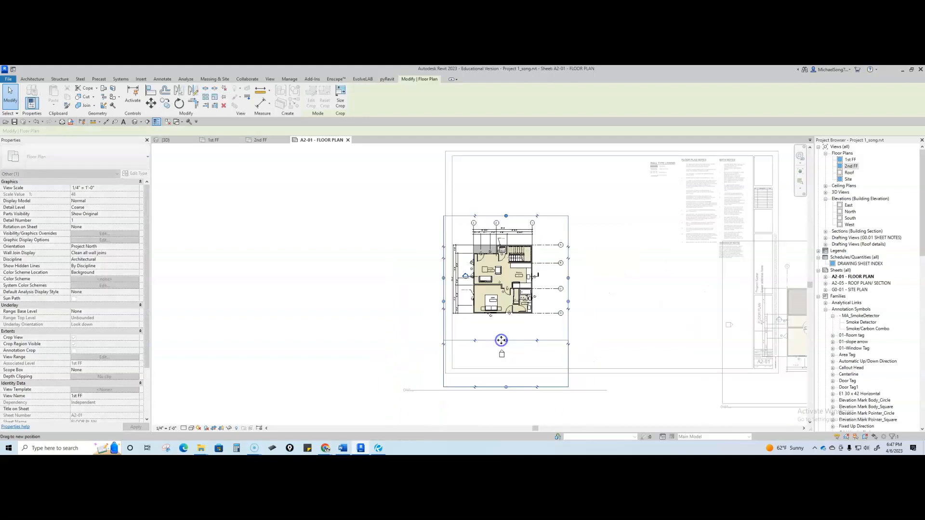
pyautogui.click(614, 284)
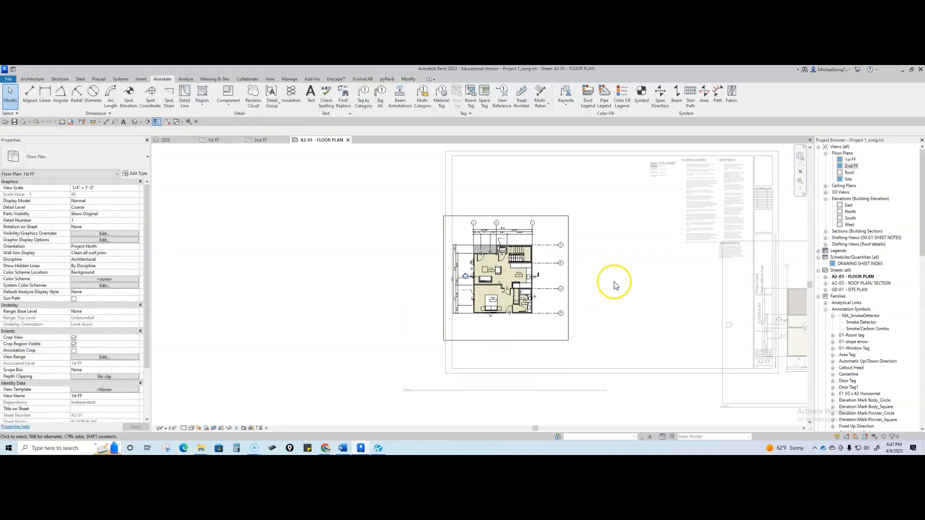
# - Move the cropped 1st FF viewport inside the sheet border and place its view title directly beneath the plan
pyautogui.moveTo(532, 313); pyautogui.dragTo(554, 325)
pyautogui.click(621, 322)
pyautogui.moveTo(514, 408); pyautogui.dragTo(571, 349)
pyautogui.click(621, 332)
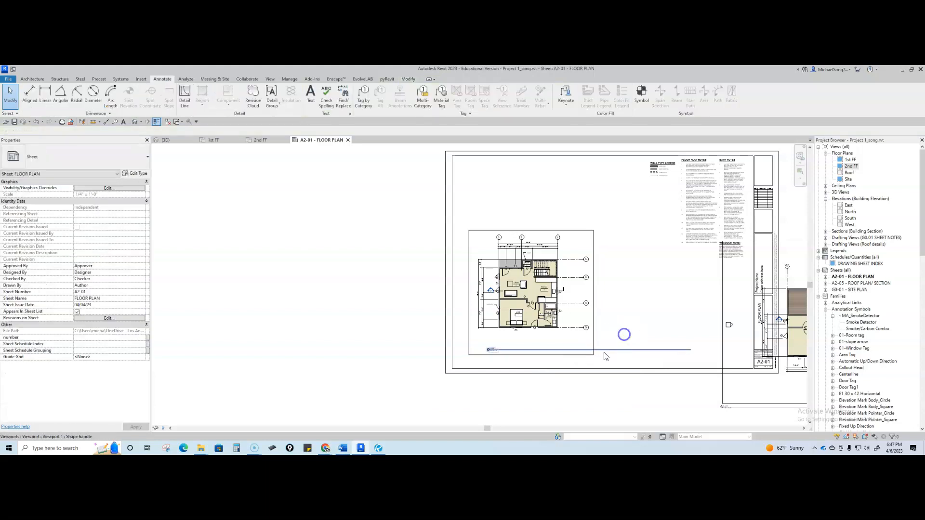
pyautogui.scroll(2, 597, 313)
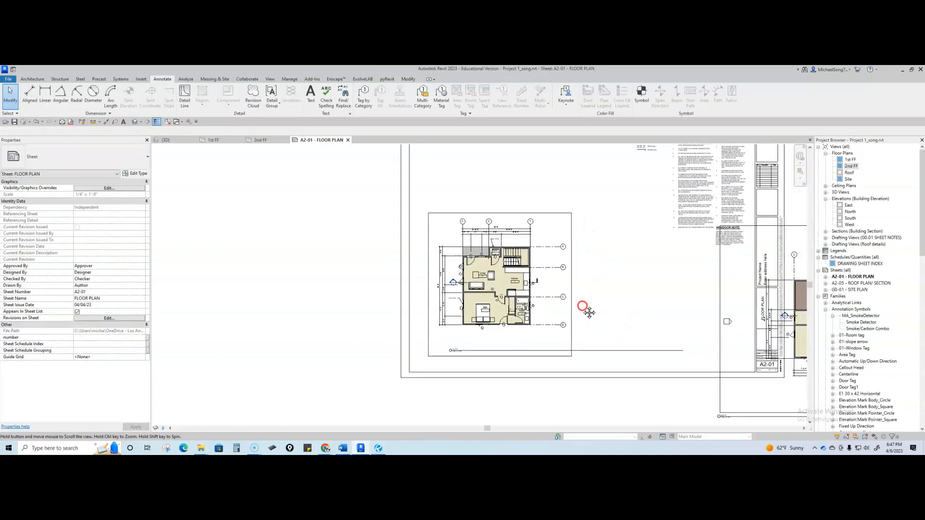
# - Shorten the 1st FF view title line to roughly the length of its text
pyautogui.click(550, 318)
pyautogui.moveTo(658, 351)
pyautogui.mouseDown()
pyautogui.moveTo(506, 373)
pyautogui.moveTo(449, 369)
pyautogui.moveTo(480, 355)
pyautogui.mouseUp()
pyautogui.click(592, 330)
pyautogui.scroll(4, 433, 351)
pyautogui.click(592, 334)
pyautogui.click(671, 316)
pyautogui.scroll(-4, 671, 316)
pyautogui.scroll(-2, 673, 321)
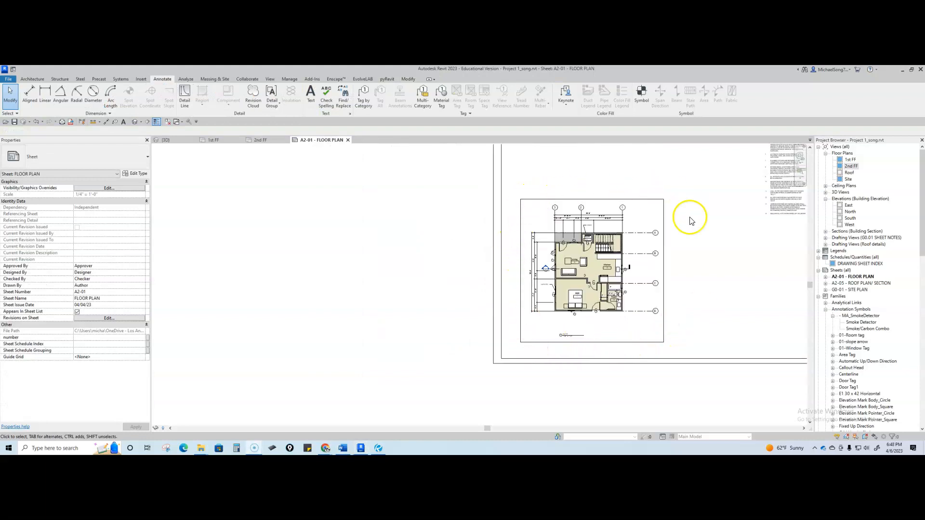
# - Hide the crop region of the 1st FF viewport
pyautogui.moveTo(702, 263); pyautogui.dragTo(534, 315, button='middle')
pyautogui.scroll(-1, 571, 292)
pyautogui.click(489, 320)
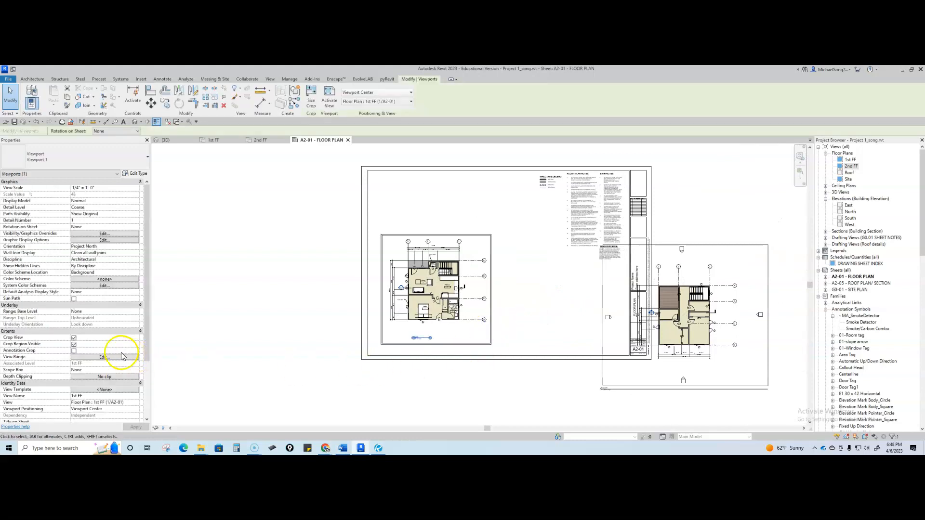
pyautogui.click(73, 344)
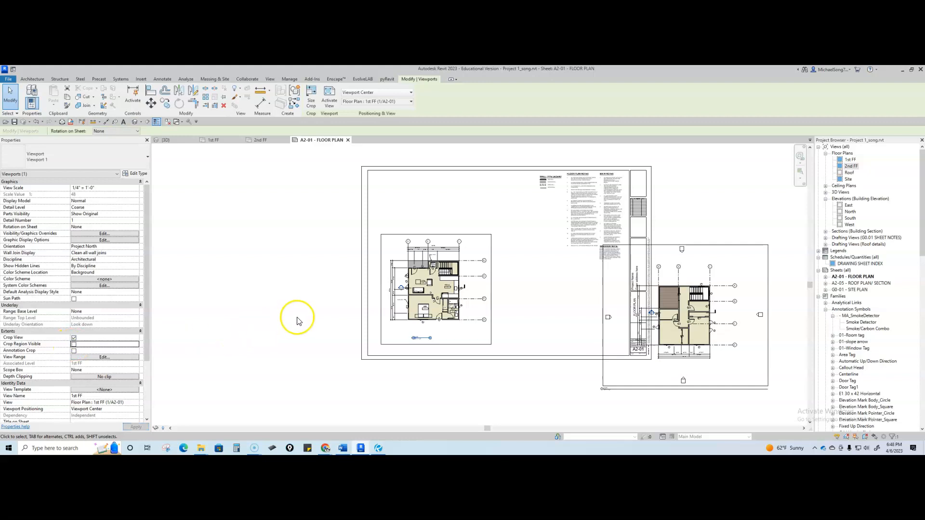
pyautogui.click(298, 319)
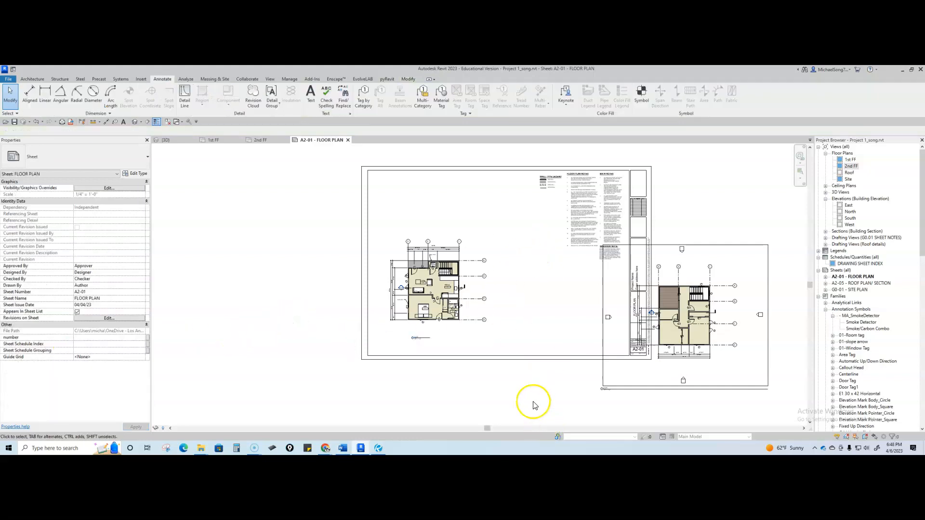
# - Move the 2nd FF viewport next to the 1st FF plan, then activate it and tighten its top, left and right crop edges
pyautogui.moveTo(771, 362); pyautogui.dragTo(610, 341)
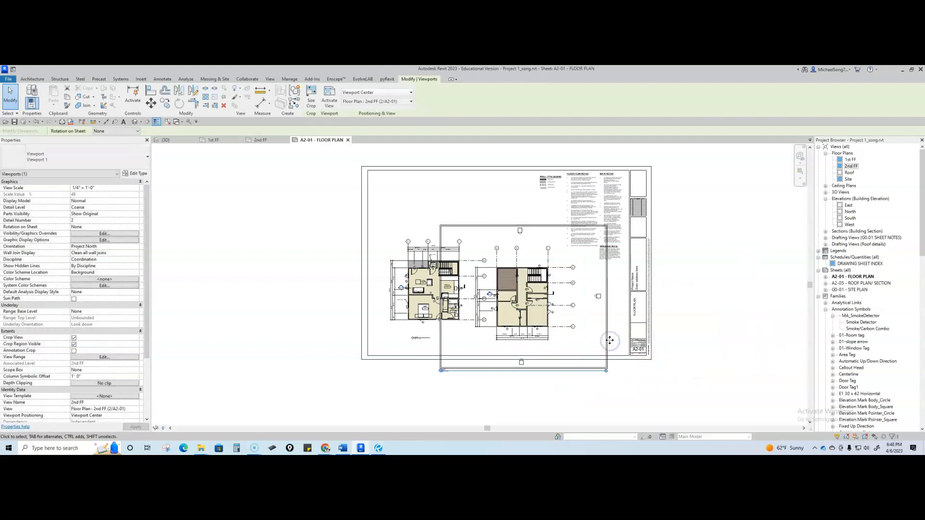
pyautogui.doubleClick(595, 335)
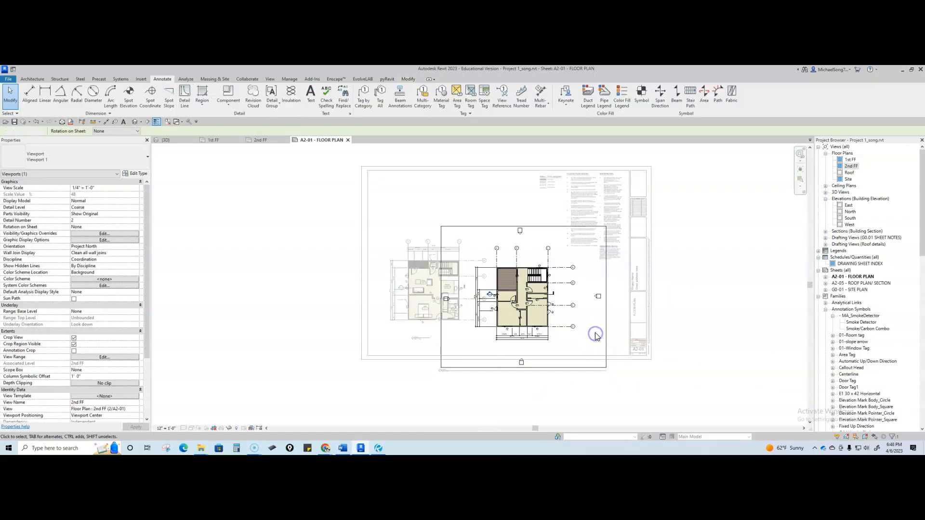
pyautogui.click(471, 226)
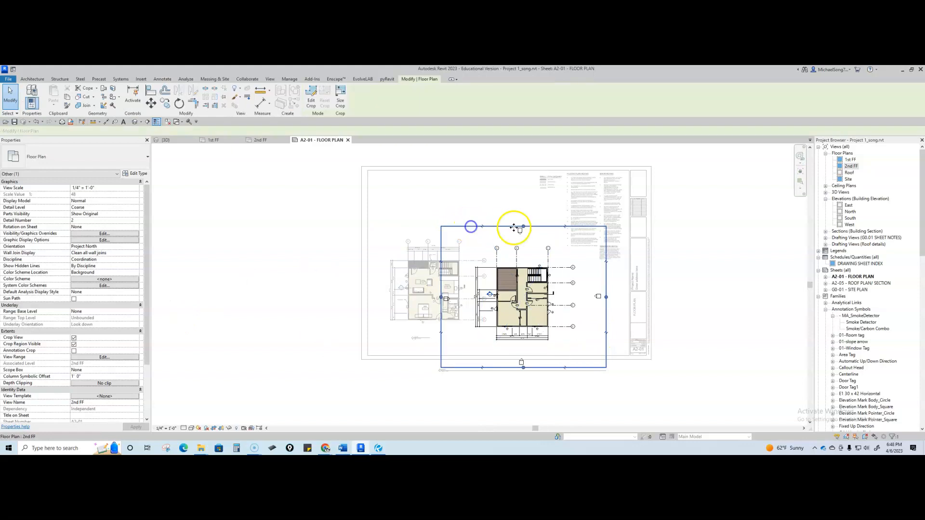
pyautogui.moveTo(522, 227); pyautogui.dragTo(522, 239)
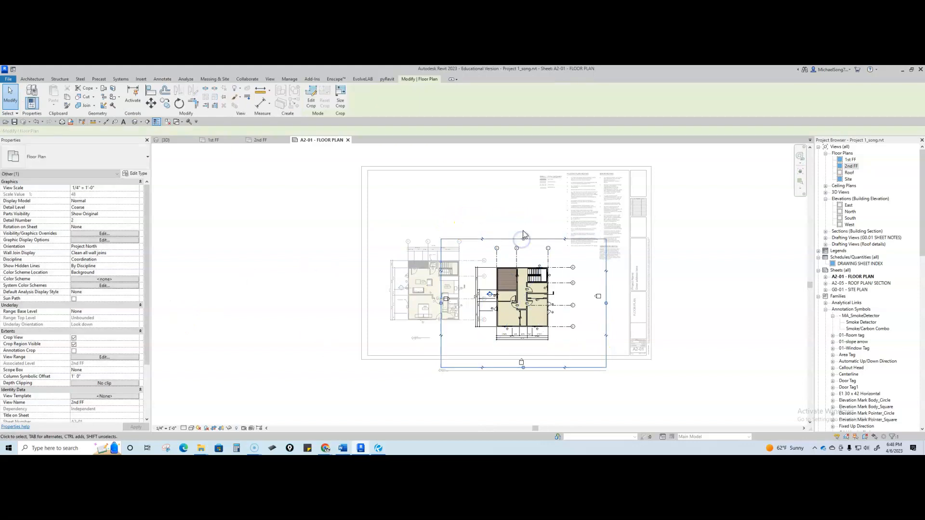
pyautogui.moveTo(442, 304); pyautogui.dragTo(472, 300)
pyautogui.scroll(3, 504, 303)
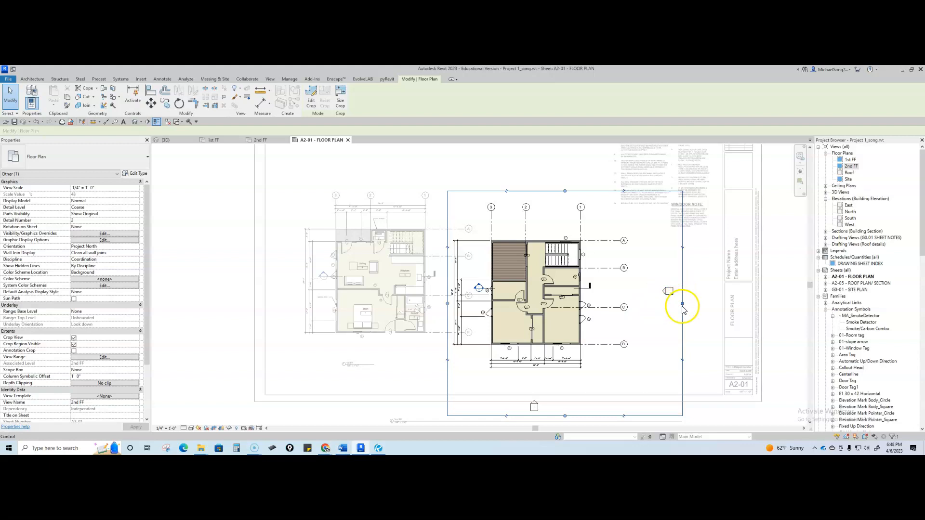
pyautogui.moveTo(682, 304); pyautogui.dragTo(634, 304)
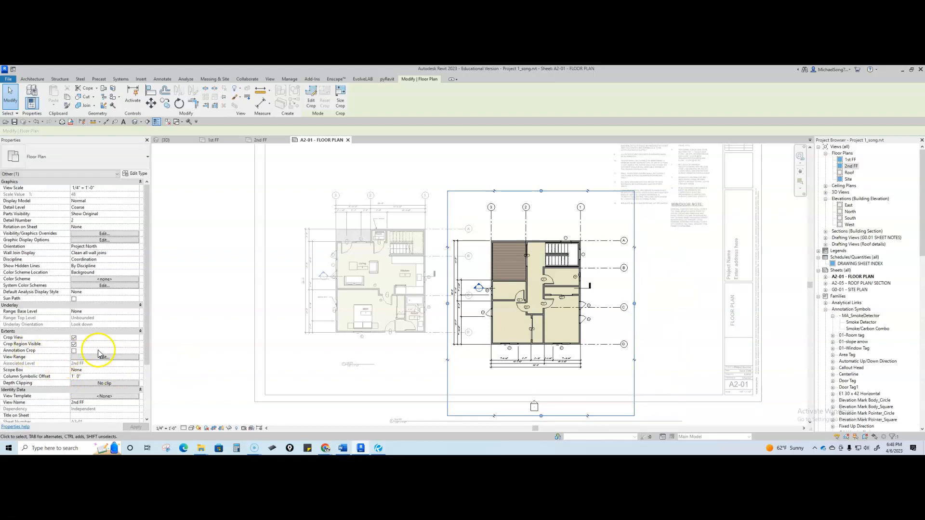
pyautogui.click(73, 352)
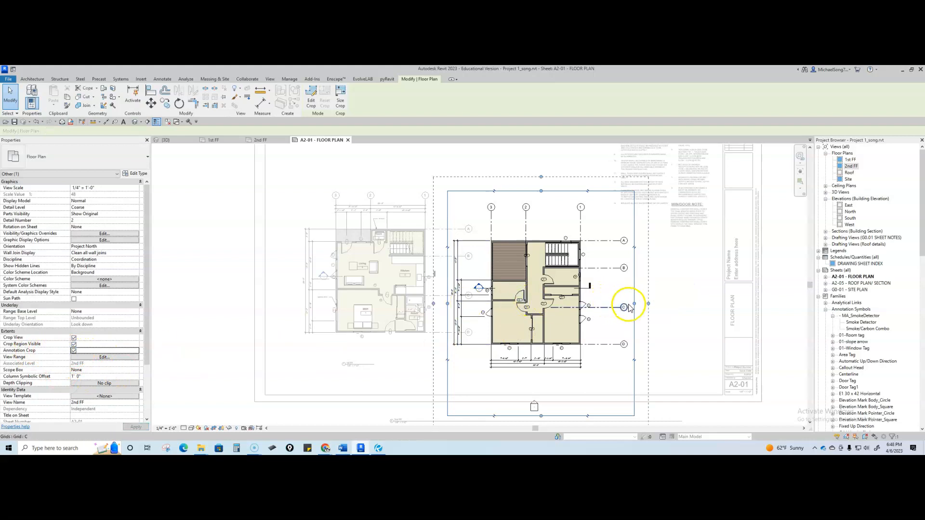
pyautogui.moveTo(648, 303)
pyautogui.mouseDown()
pyautogui.moveTo(720, 297)
pyautogui.moveTo(650, 304)
pyautogui.mouseUp()
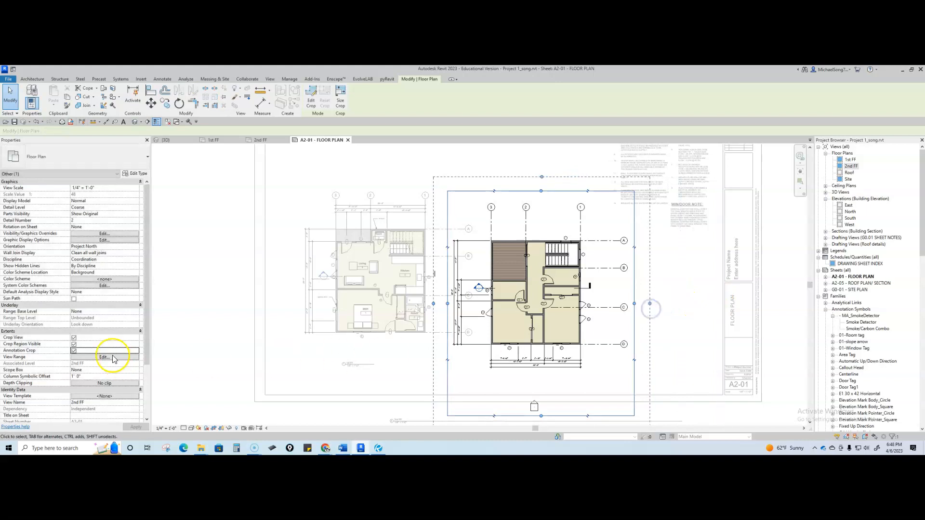
pyautogui.click(73, 351)
# - Tighten the bottom and top crop edges of the 2nd FF view and reposition its viewport just right of the 1st FF plan
pyautogui.scroll(-3, 437, 324)
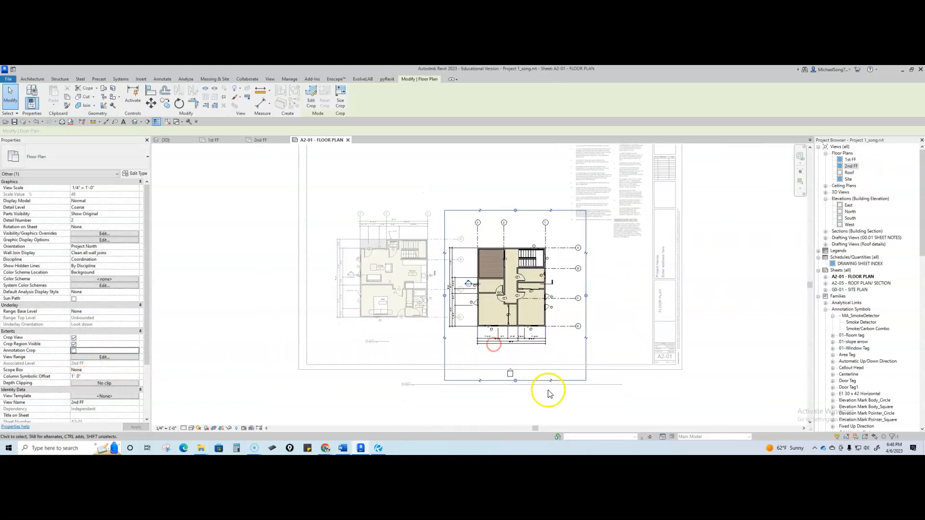
pyautogui.moveTo(507, 378); pyautogui.dragTo(498, 345)
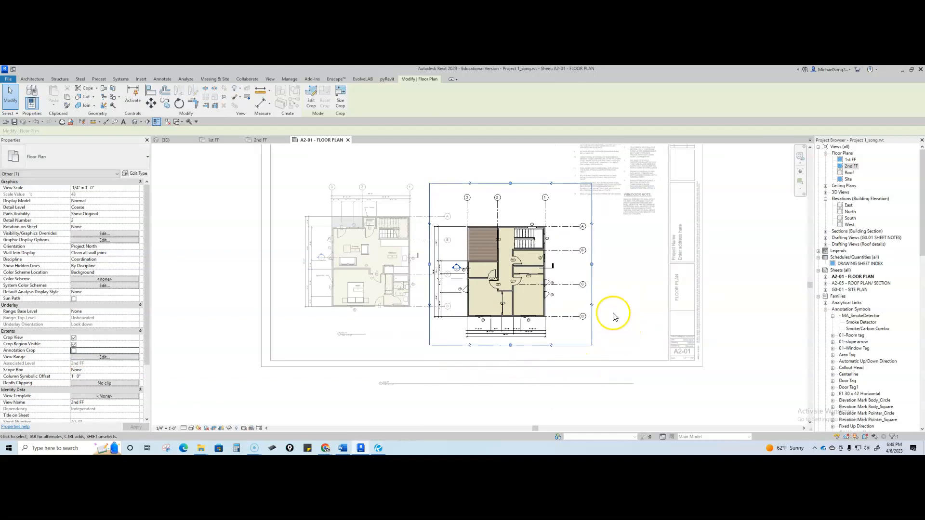
pyautogui.moveTo(510, 183); pyautogui.dragTo(511, 192)
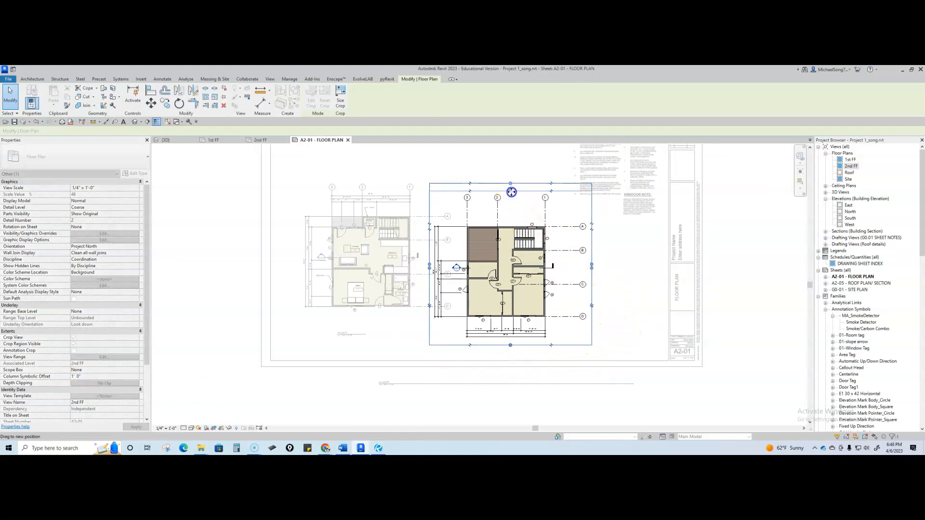
pyautogui.moveTo(515, 193); pyautogui.dragTo(515, 193)
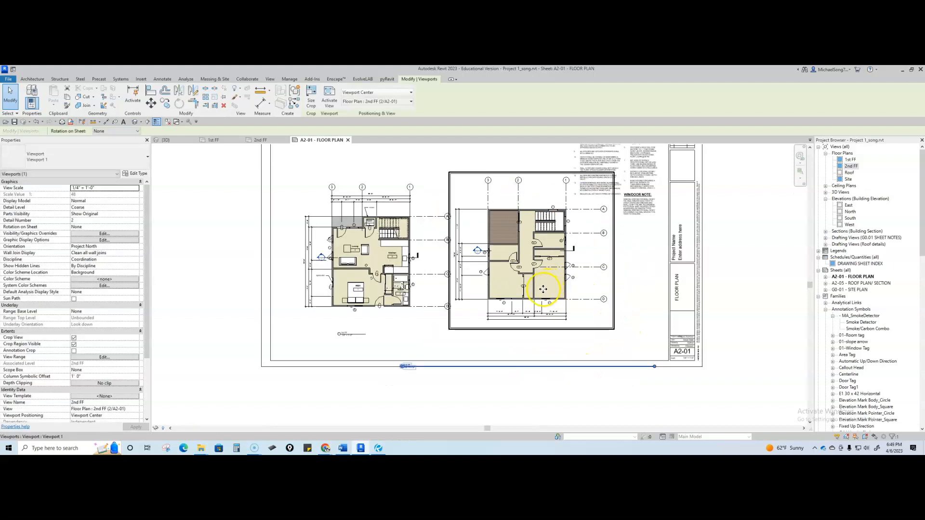
# - Nudge the 2nd FF viewport down and left until its grid lines roughly line up with those of the 1st FF plan
pyautogui.press('Down')
pyautogui.press('Down')
pyautogui.press('Down')
pyautogui.press('Down')
pyautogui.press('Left')
pyautogui.press('Left')
pyautogui.press('Left')
pyautogui.press('Left')
pyautogui.press('Left')
pyautogui.press('Left')
pyautogui.press('Left')
pyautogui.press('Left')
pyautogui.press('Left')
pyautogui.press('Left')
pyautogui.press('Up')
pyautogui.scroll(5, 419, 311)
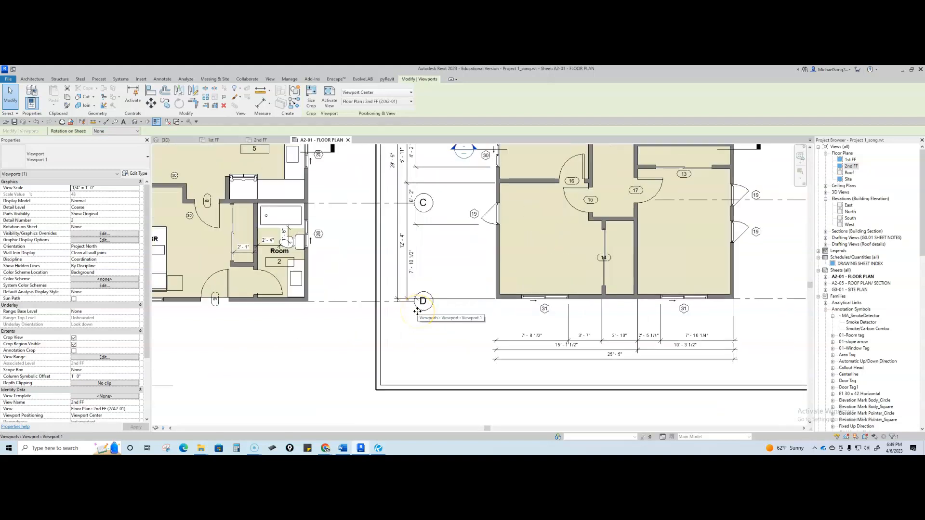
# - Fine-align the 2nd FF viewport's grid line D with the 1st FF plan and shift it horizontally right, clear of the first plan's grid bubbles
pyautogui.press('Down')
pyautogui.press('Right')
pyautogui.press('Right')
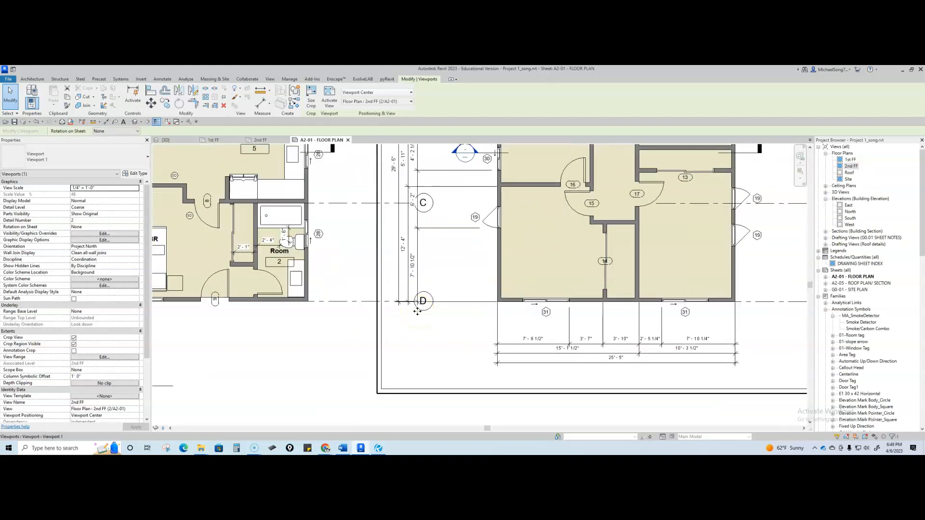
pyautogui.moveTo(505, 305); pyautogui.dragTo(586, 305)
pyautogui.scroll(-3, 584, 303)
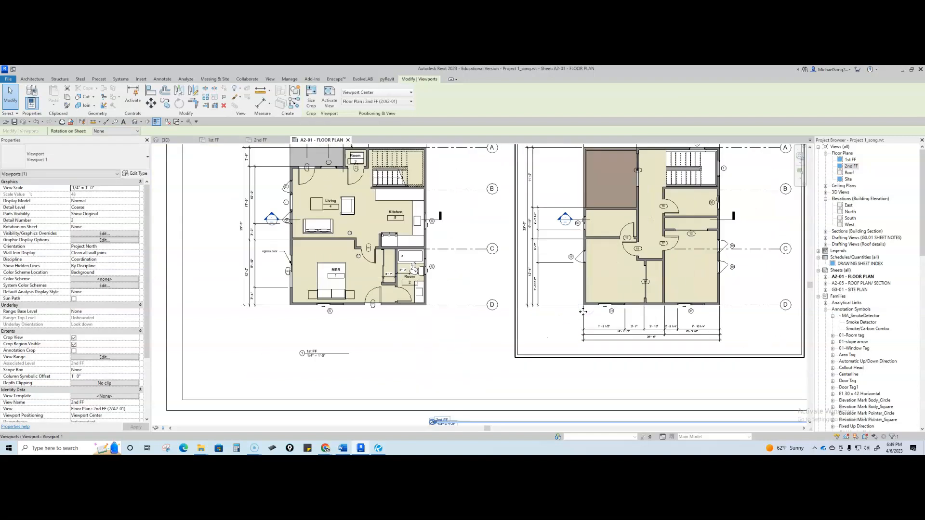
# - Select both floor plan viewports and move them down together on the sheet, below the notes
pyautogui.scroll(-1, 583, 311)
pyautogui.press('Escape')
pyautogui.scroll(-2, 573, 338)
pyautogui.moveTo(582, 364); pyautogui.dragTo(487, 351, button='middle')
pyautogui.click(581, 186)
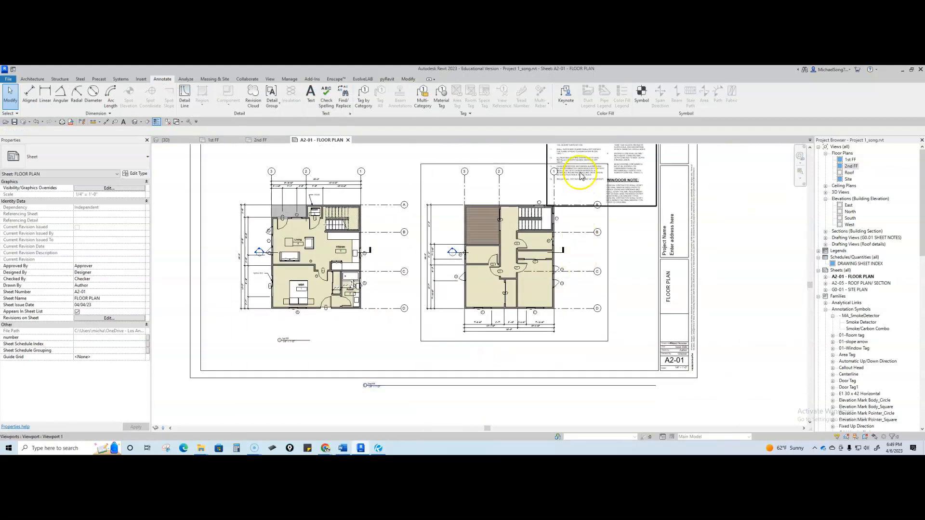
pyautogui.moveTo(586, 195); pyautogui.dragTo(548, 239, button='middle')
pyautogui.click(395, 381)
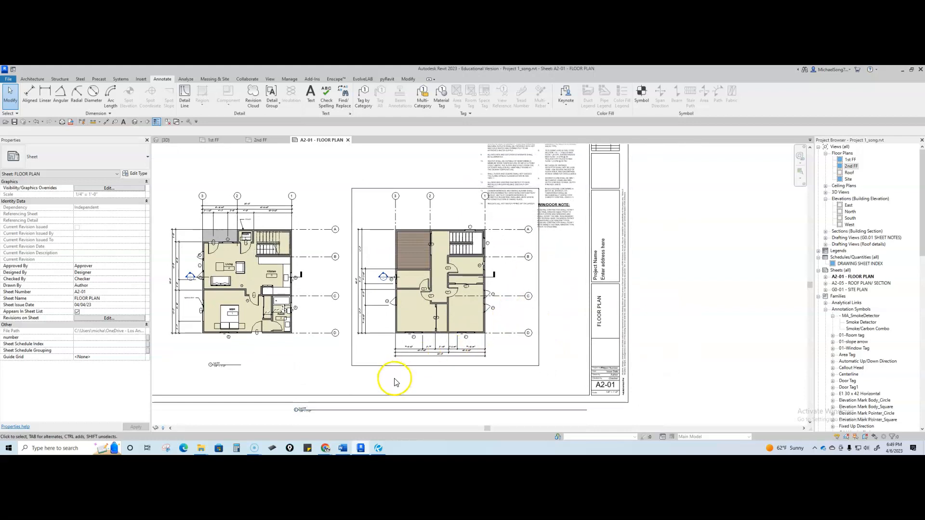
pyautogui.moveTo(395, 383); pyautogui.dragTo(291, 320)
pyautogui.press('Down')
pyautogui.press('Down')
pyautogui.press('Down')
pyautogui.press('Down')
pyautogui.press('Down')
pyautogui.press('Down')
pyautogui.press('Down')
pyautogui.press('Down')
pyautogui.press('Down')
pyautogui.press('Down')
pyautogui.press('Down')
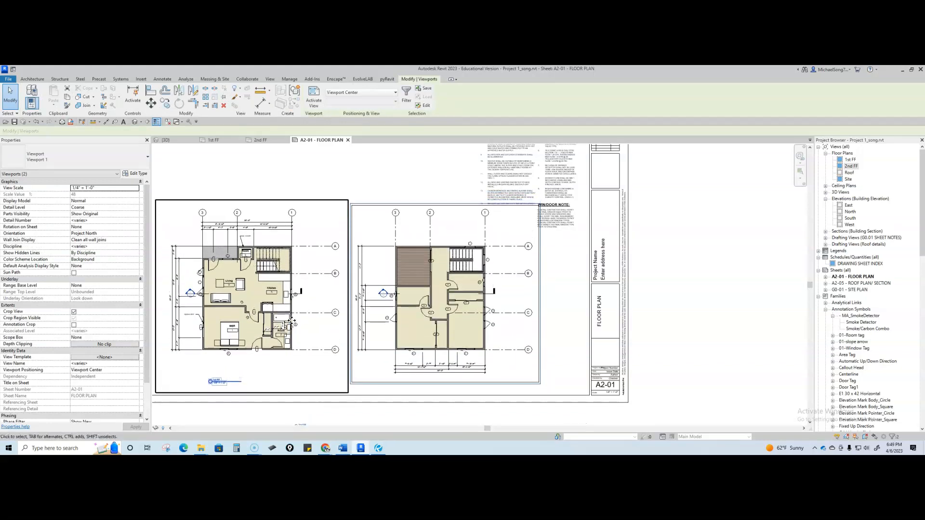
pyautogui.press('Escape')
# - Move the 2nd FF view title to just below its plan and shorten its title line
pyautogui.scroll(-2, 492, 328)
pyautogui.moveTo(484, 403); pyautogui.dragTo(483, 376, button='middle')
pyautogui.click(467, 389)
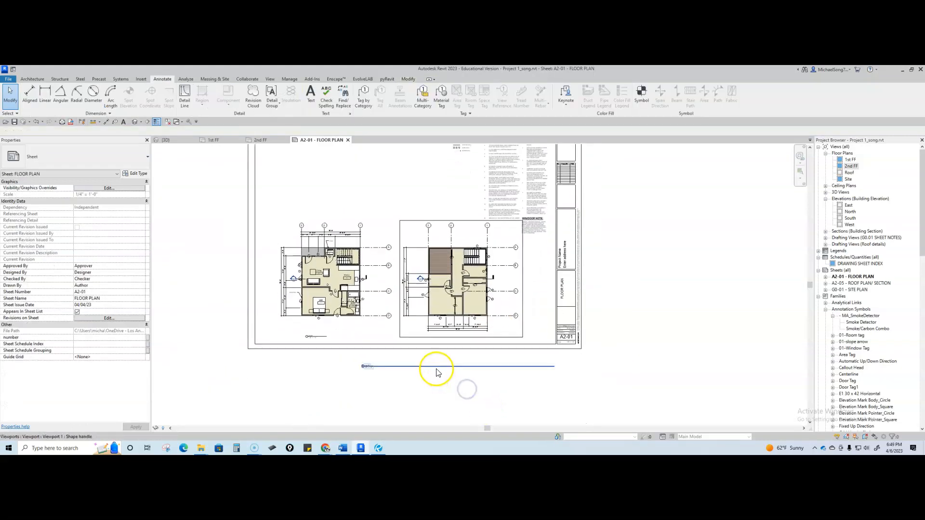
pyautogui.click(510, 333)
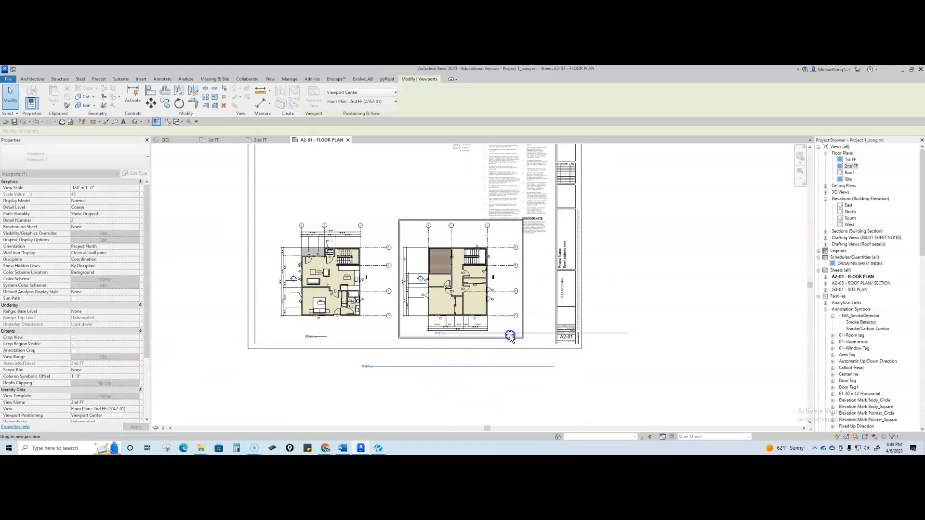
pyautogui.click(532, 336)
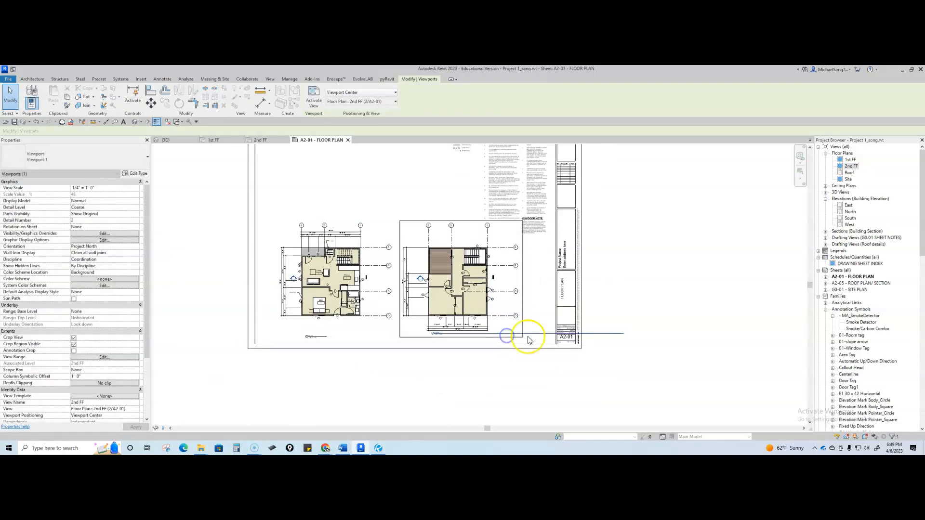
pyautogui.click(523, 293)
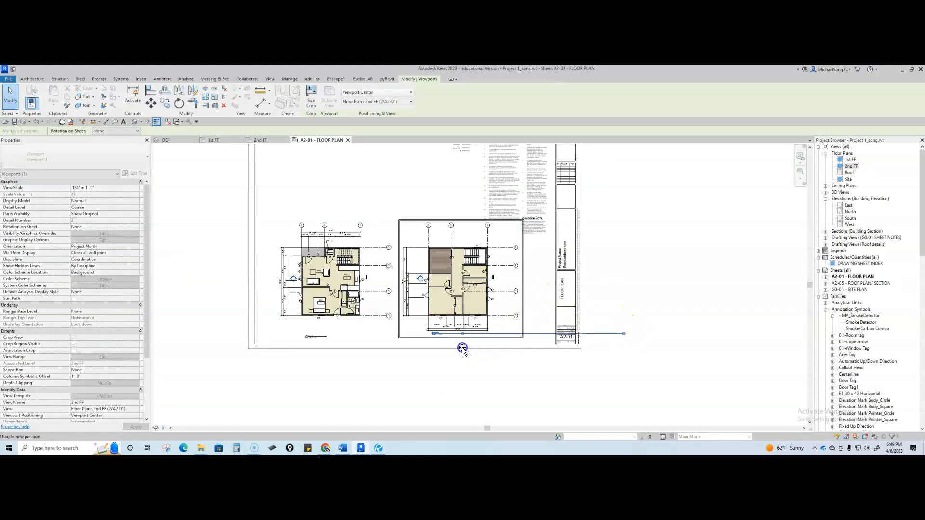
pyautogui.click(458, 367)
# - Turn off the visible crop region of the 2nd FF viewport
pyautogui.click(75, 299)
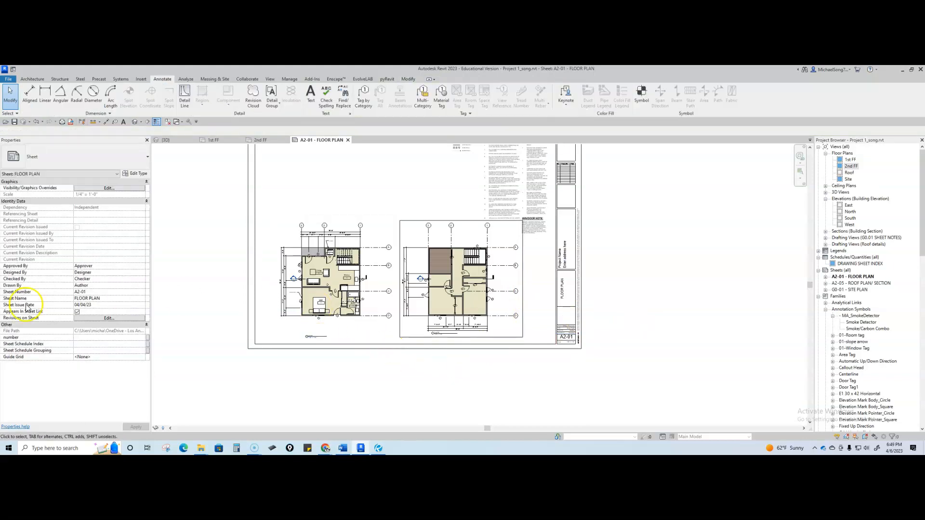
pyautogui.click(417, 318)
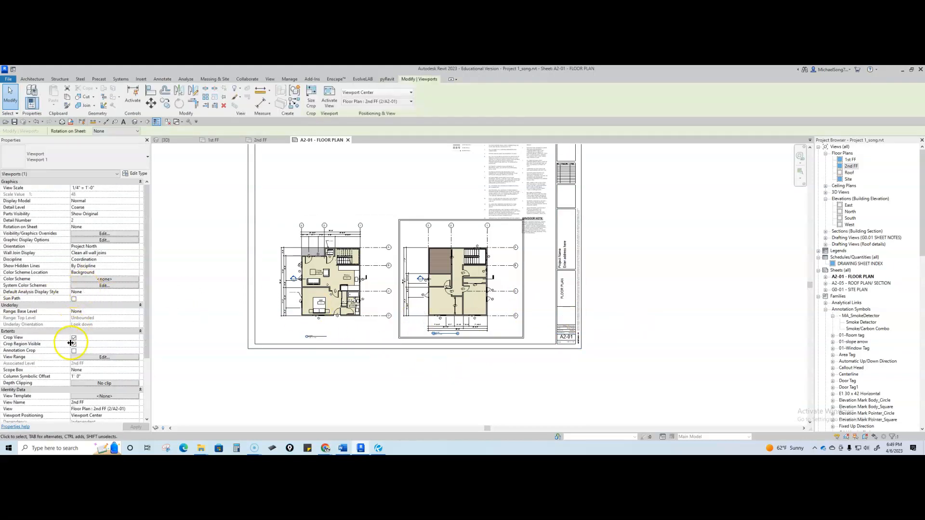
pyautogui.click(452, 362)
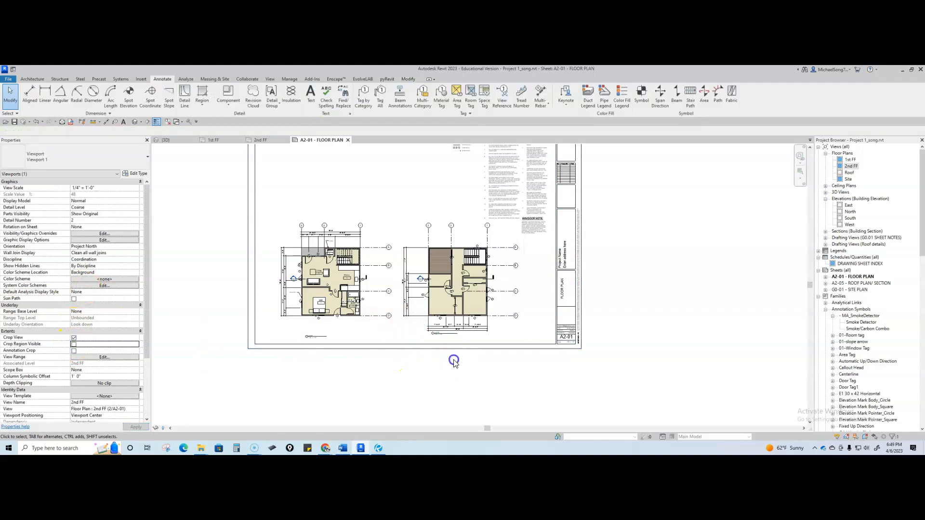
pyautogui.scroll(-1, 454, 362)
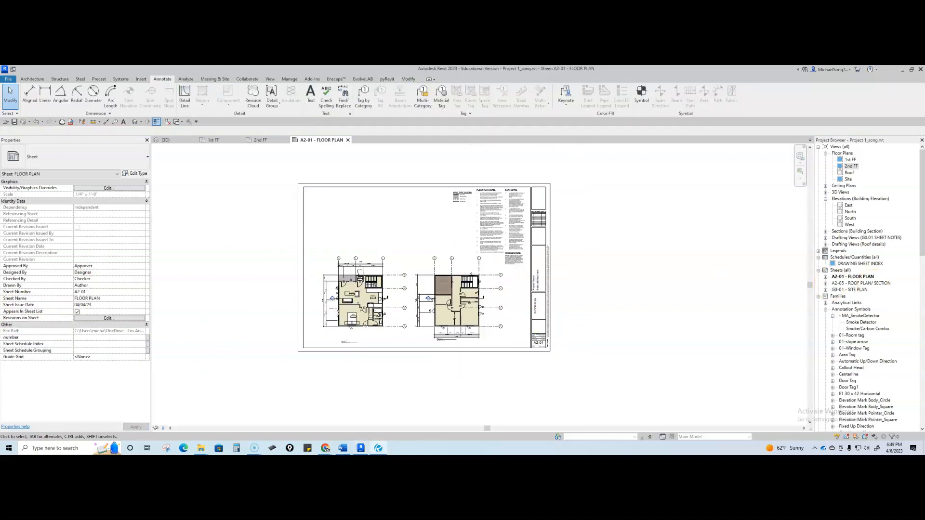
# - Switch to Revu and examine the layout of the floor plans, schedules and notes on reference sheet A2-01
pyautogui.moveTo(924, 72); pyautogui.dragTo(419, 91)
pyautogui.doubleClick(447, 92)
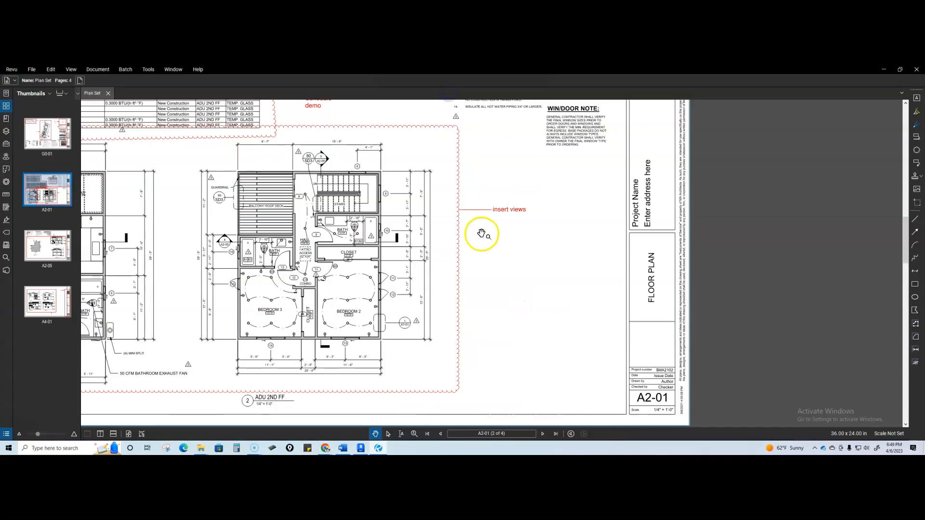
pyautogui.scroll(-3, 450, 242)
pyautogui.scroll(1, 428, 251)
pyautogui.scroll(-1, 429, 251)
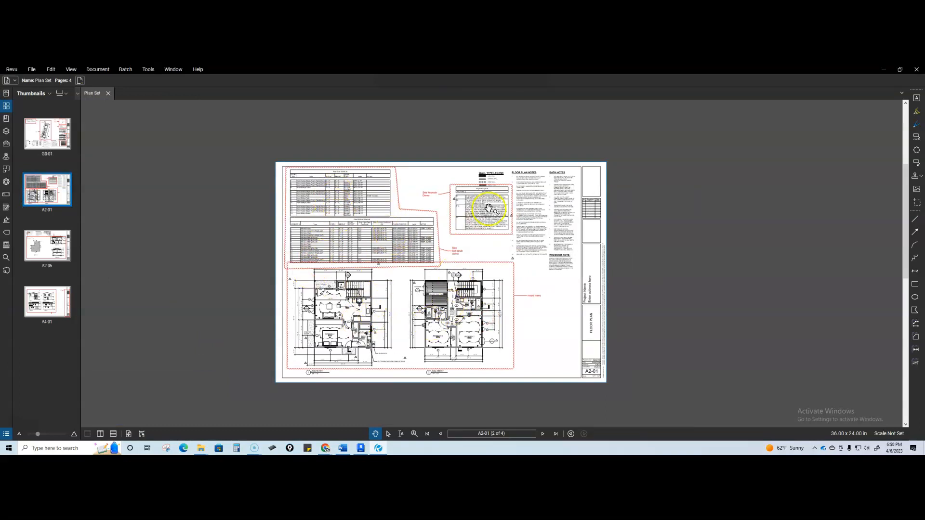
pyautogui.scroll(3, 483, 213)
pyautogui.scroll(-3, 439, 207)
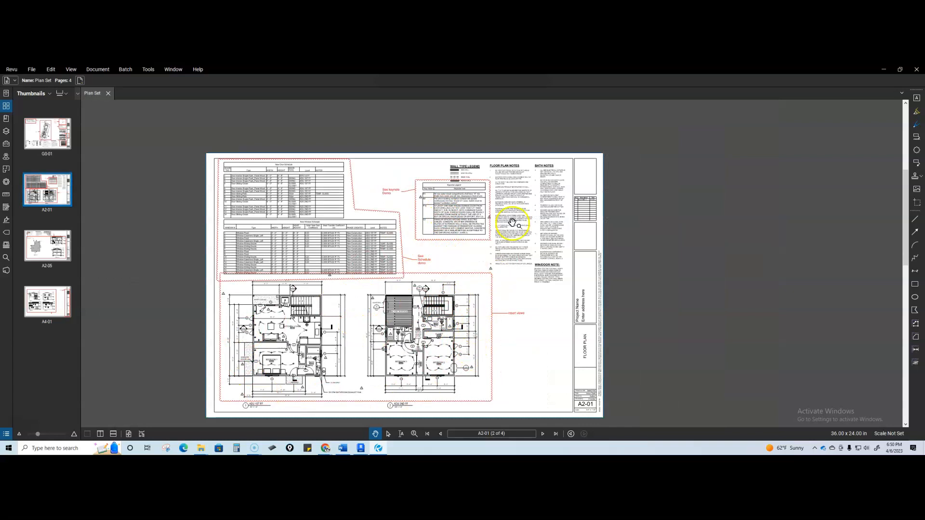
# - Return to Revit and examine the door and window tags on the two floor plans of sheet A2-01
pyautogui.hotkey('alt', 'Tab')
pyautogui.scroll(2, 399, 309)
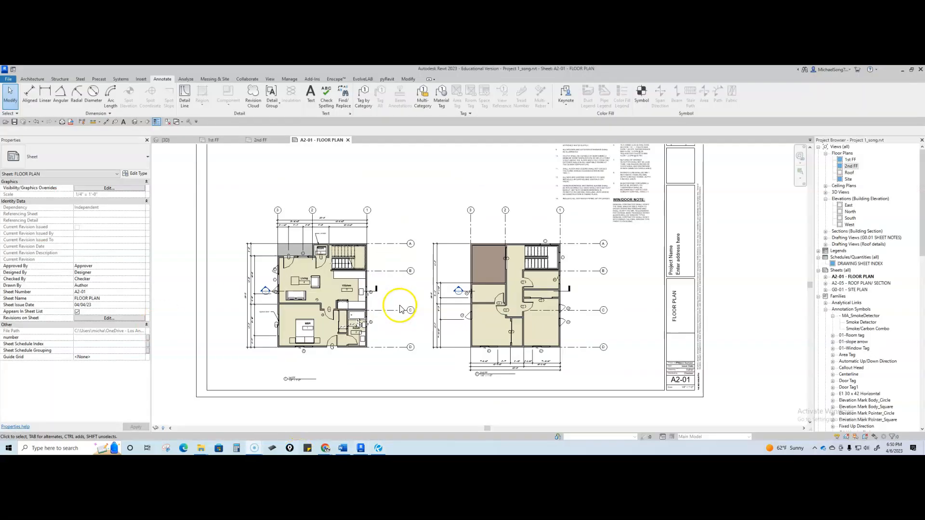
pyautogui.scroll(2, 442, 309)
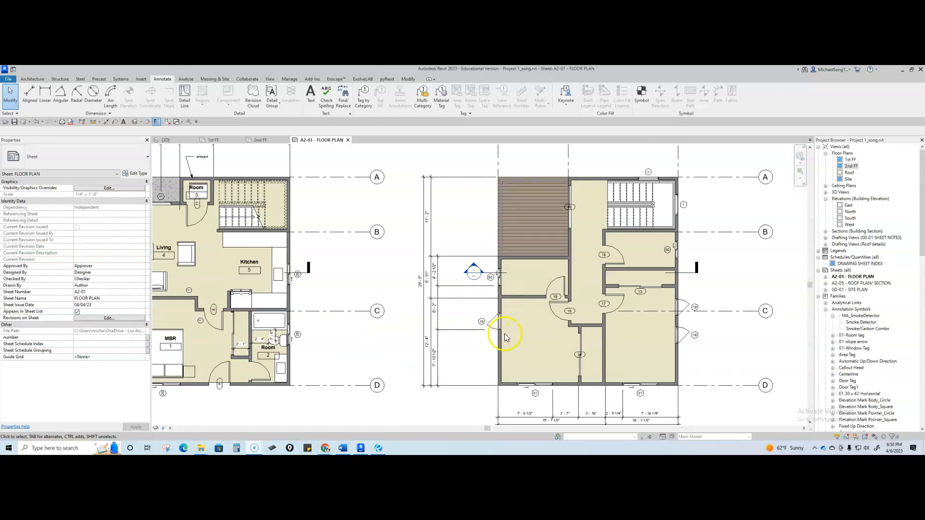
pyautogui.scroll(-2, 501, 340)
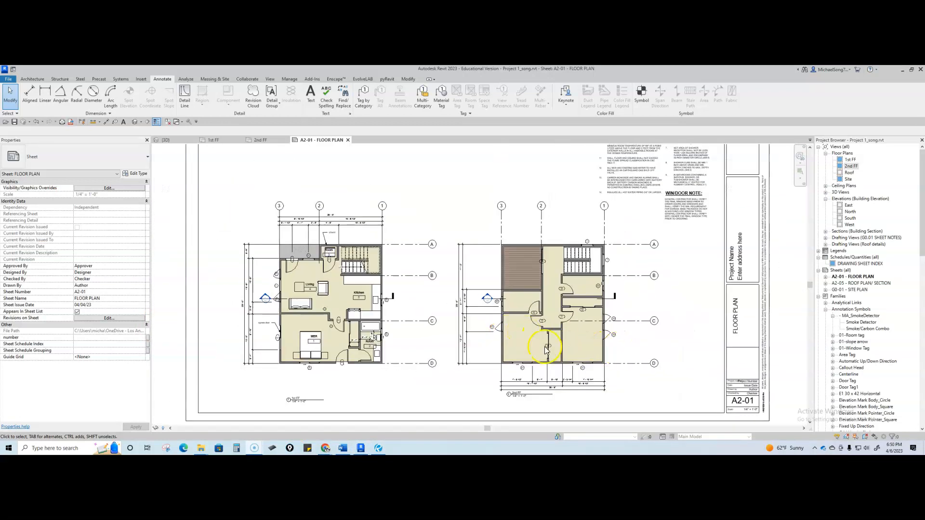
pyautogui.scroll(3, 501, 337)
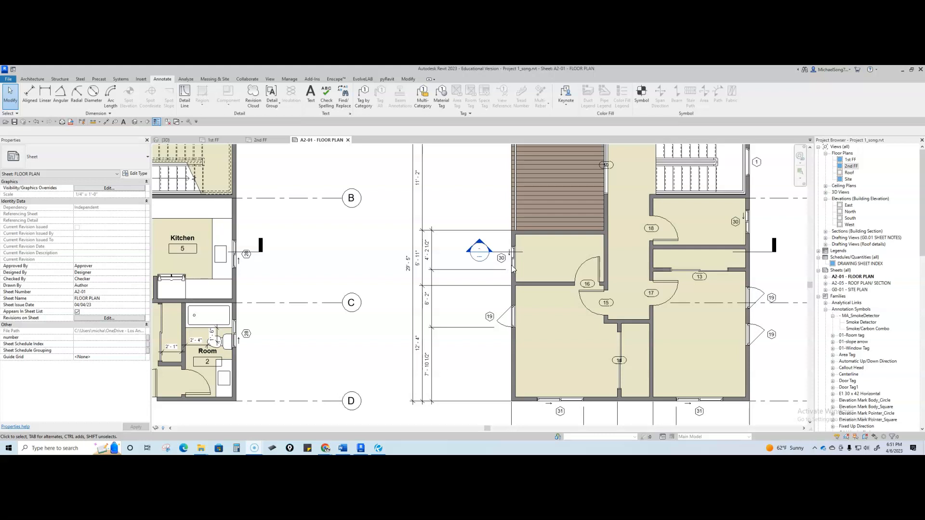
pyautogui.scroll(-4, 512, 269)
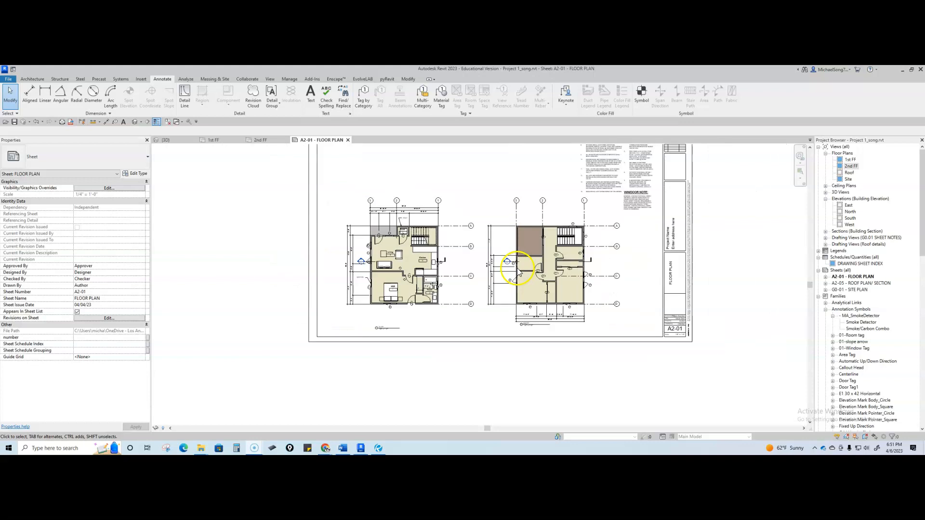
pyautogui.click(741, 265)
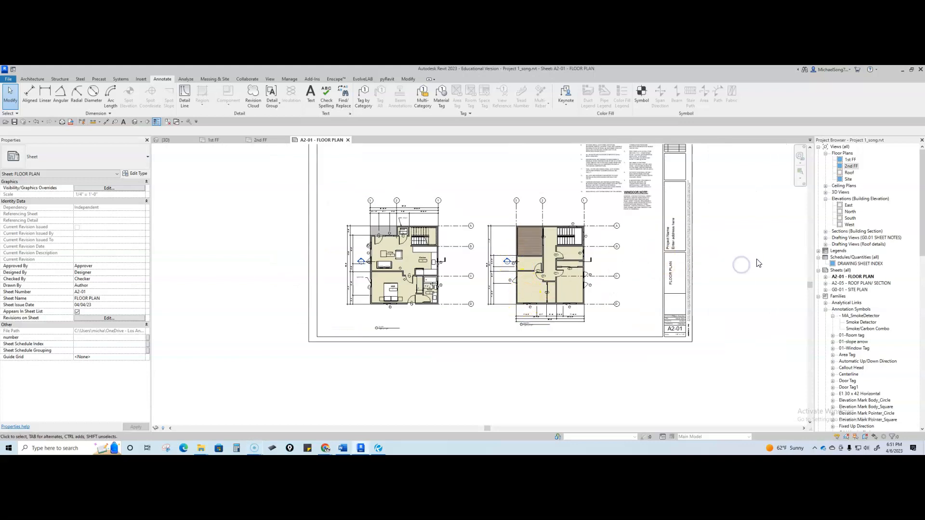
pyautogui.scroll(2, 567, 291)
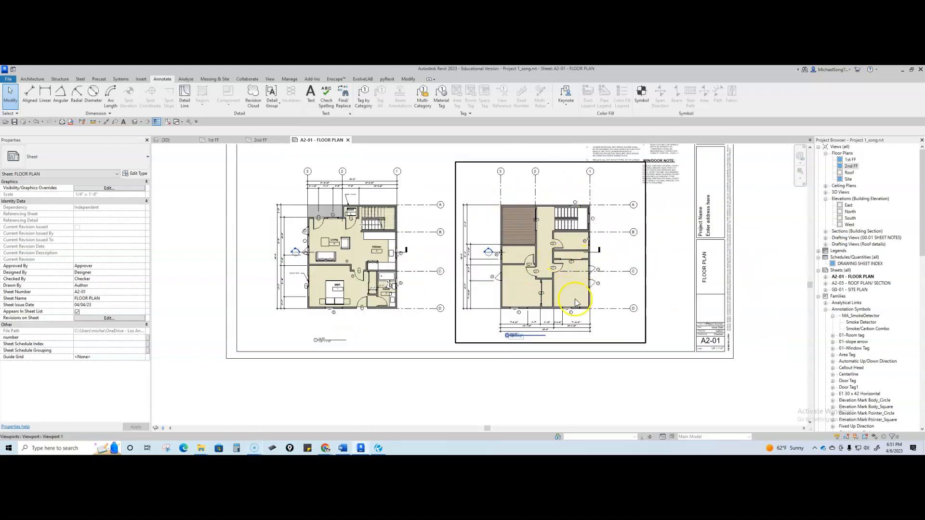
# - Create a new Door Schedule of building components for the Doors category in the New Construction phase
pyautogui.rightClick(843, 259)
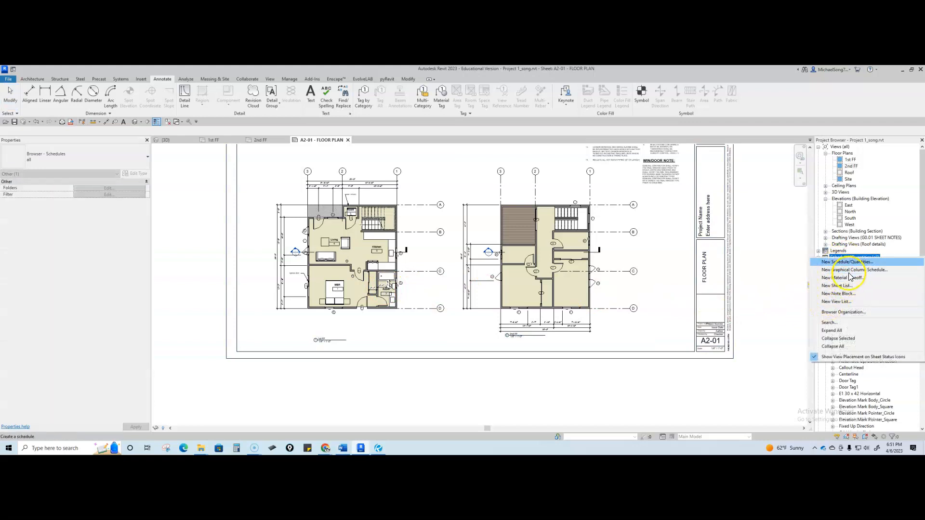
pyautogui.click(846, 262)
pyautogui.scroll(-2, 411, 278)
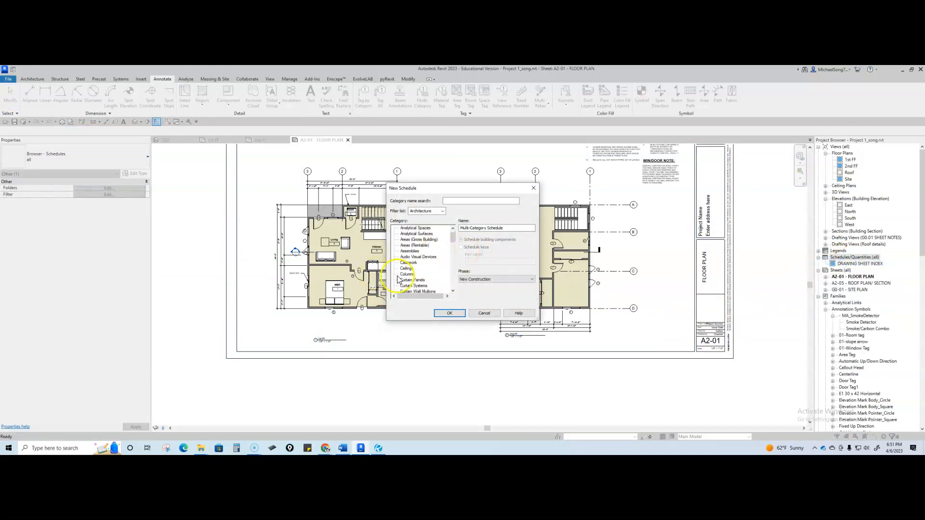
pyautogui.doubleClick(407, 280)
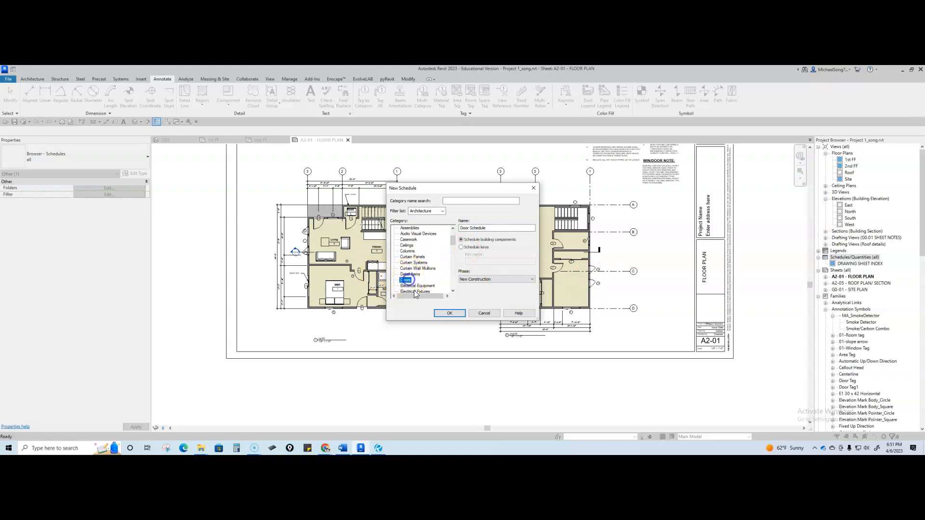
# - Look through the available door fields and add Description to the scheduled fields
pyautogui.scroll(-10, 430, 248)
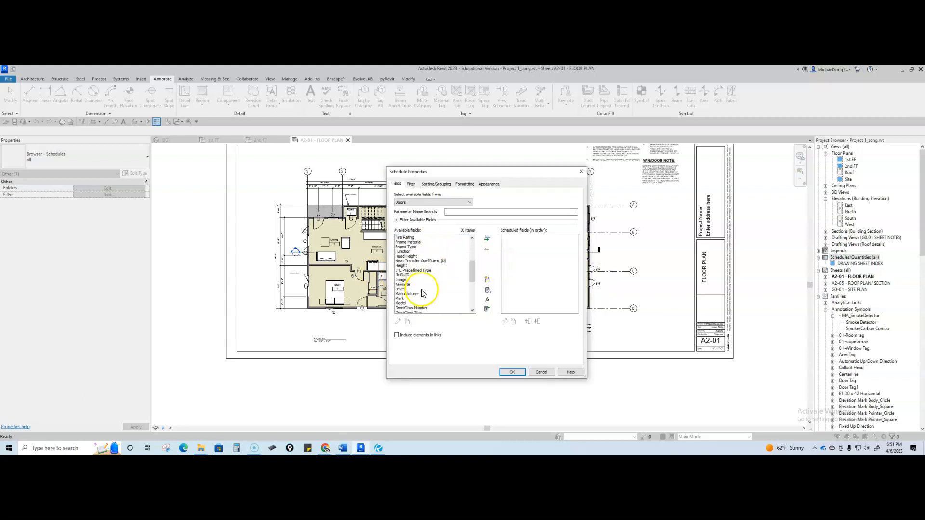
pyautogui.scroll(10, 426, 298)
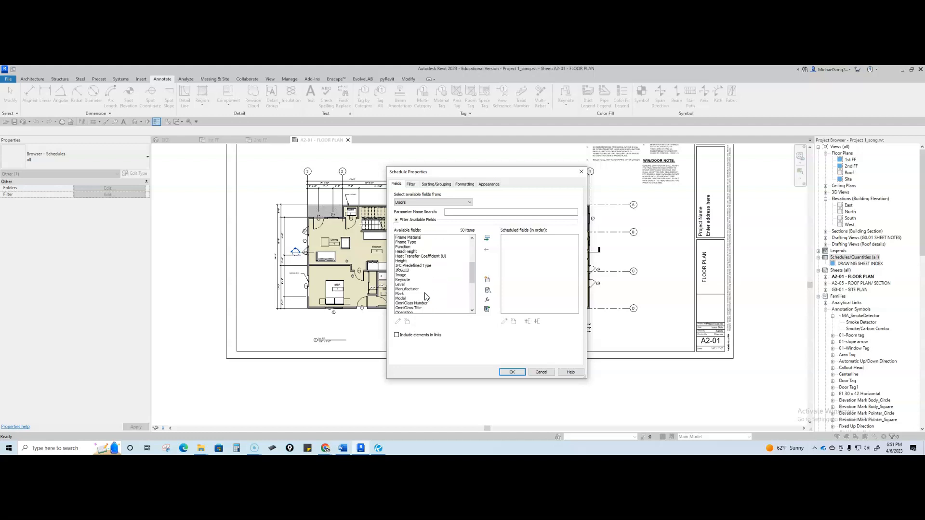
pyautogui.scroll(-1, 419, 261)
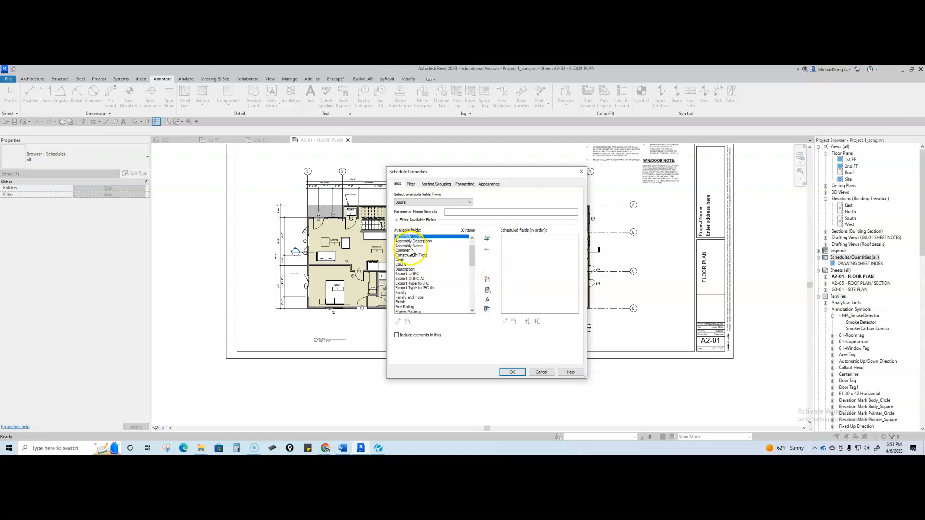
pyautogui.scroll(1, 414, 250)
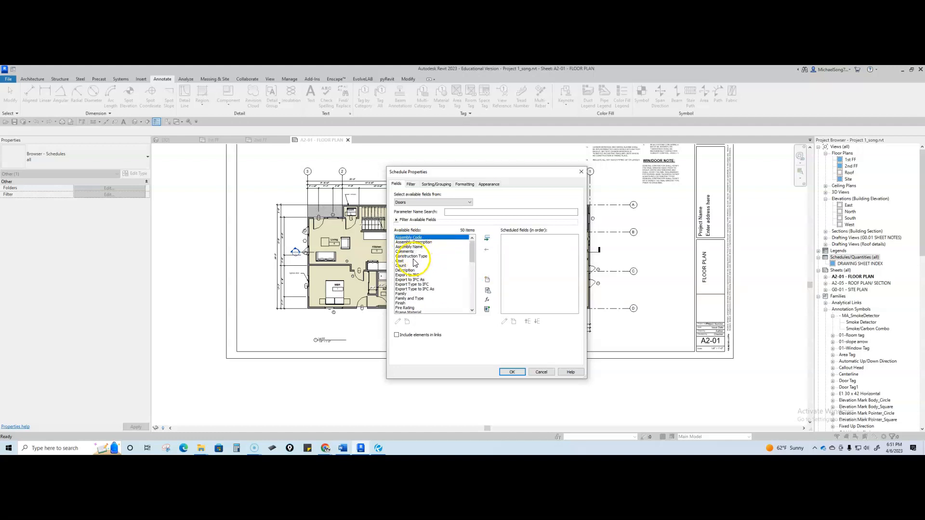
pyautogui.click(407, 270)
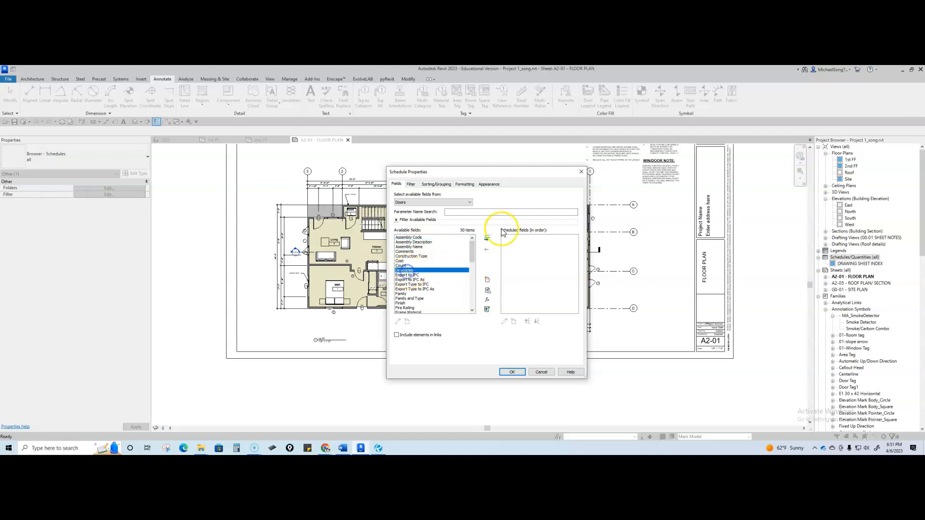
pyautogui.click(486, 238)
# - Add the Head Height and Level fields to the door schedule
pyautogui.scroll(-1, 422, 277)
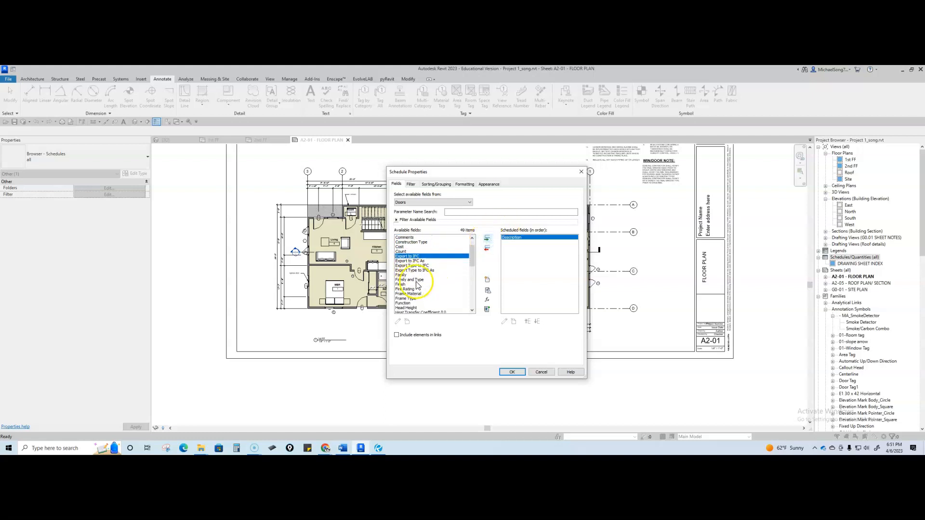
pyautogui.scroll(-1, 422, 282)
pyautogui.scroll(-1, 422, 282)
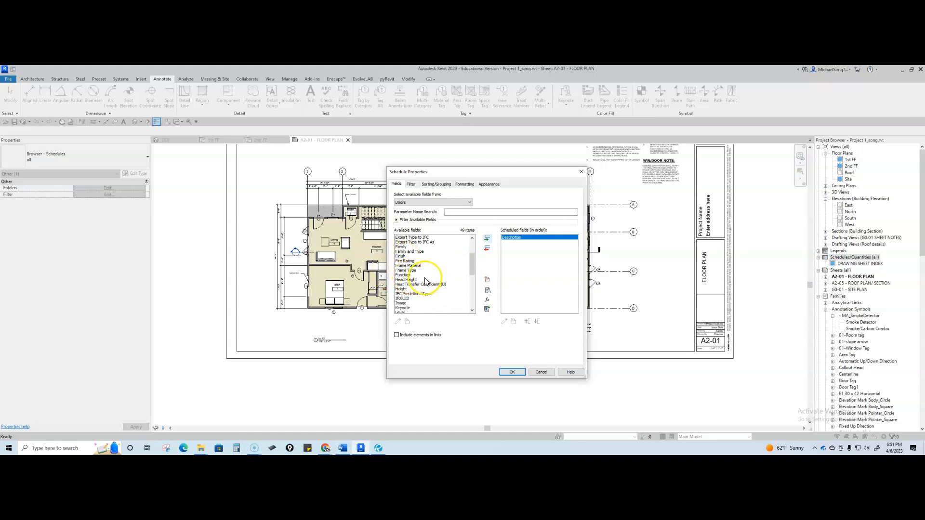
pyautogui.click(411, 282)
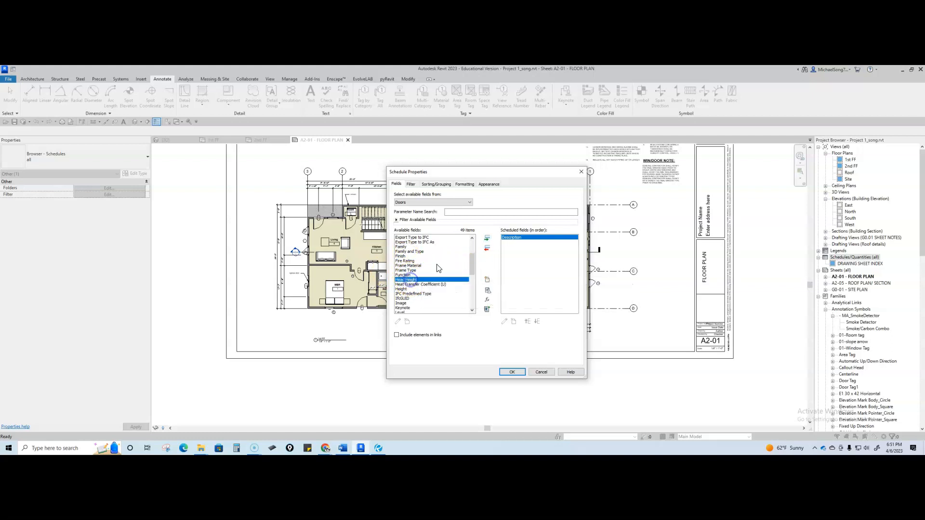
pyautogui.click(486, 238)
pyautogui.scroll(-1, 424, 287)
pyautogui.scroll(-2, 423, 287)
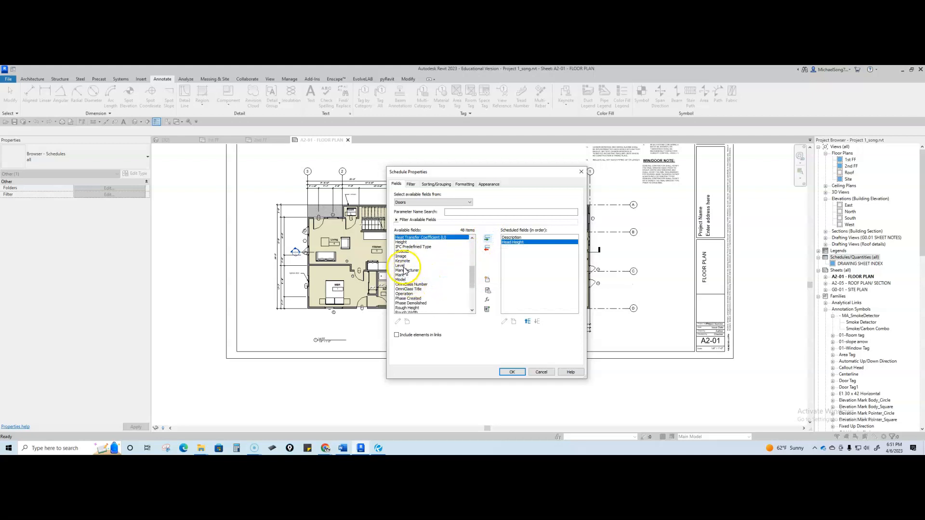
pyautogui.click(403, 266)
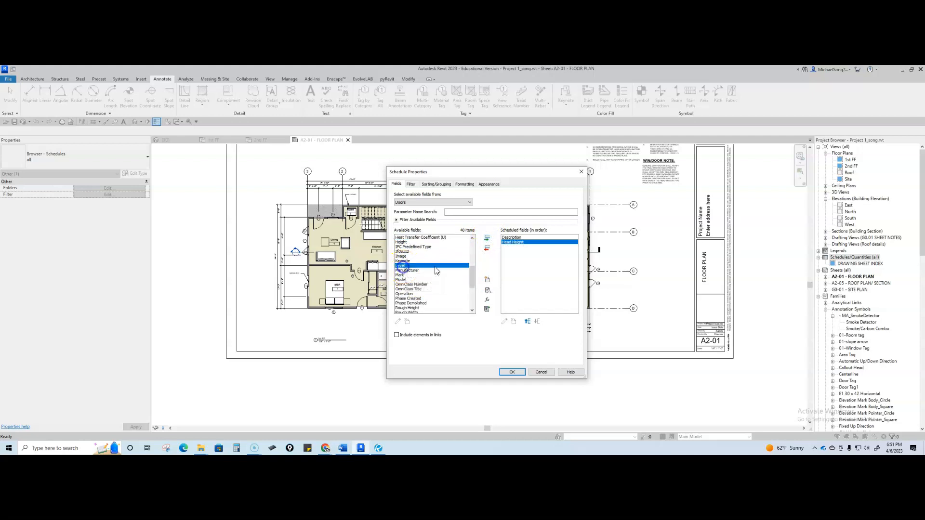
pyautogui.click(486, 238)
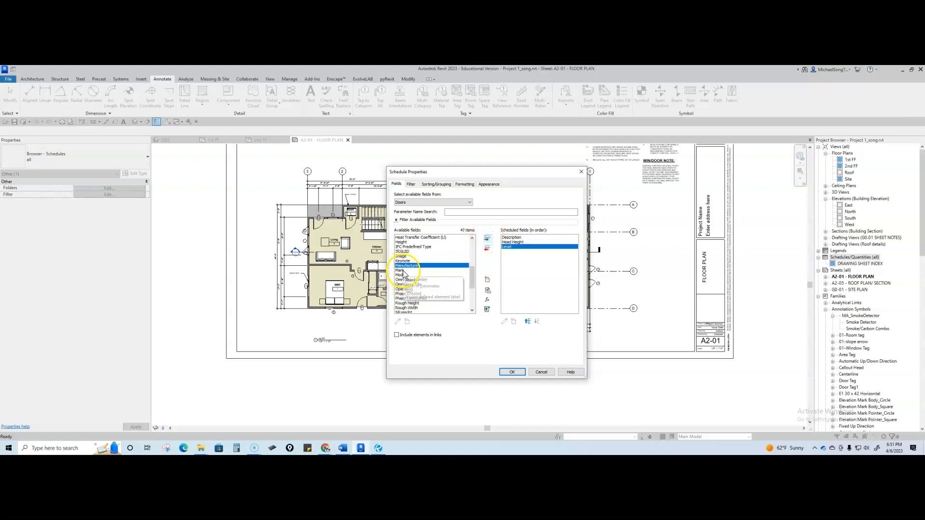
# - Add the Mark, Type Mark and Type fields to the door schedule
pyautogui.click(403, 271)
pyautogui.click(487, 238)
pyautogui.scroll(-3, 412, 288)
pyautogui.scroll(-2, 413, 289)
pyautogui.click(407, 293)
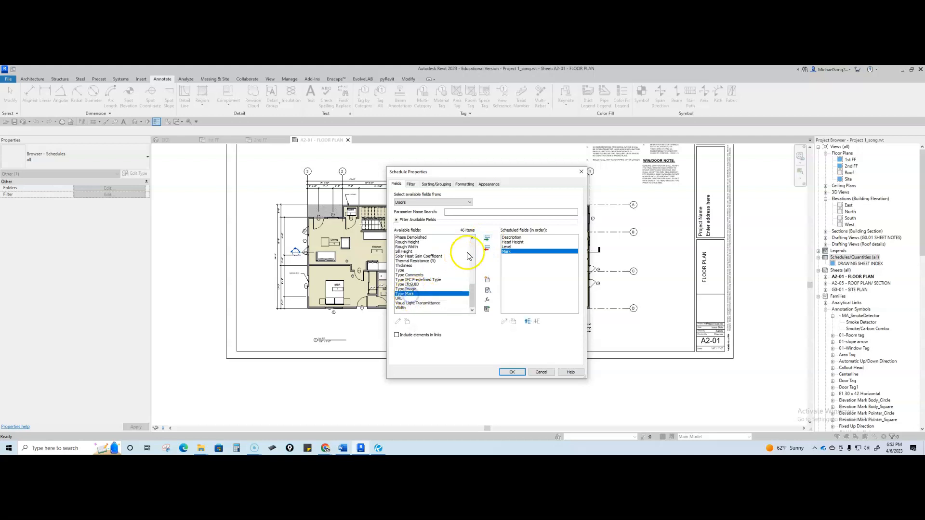
pyautogui.click(487, 238)
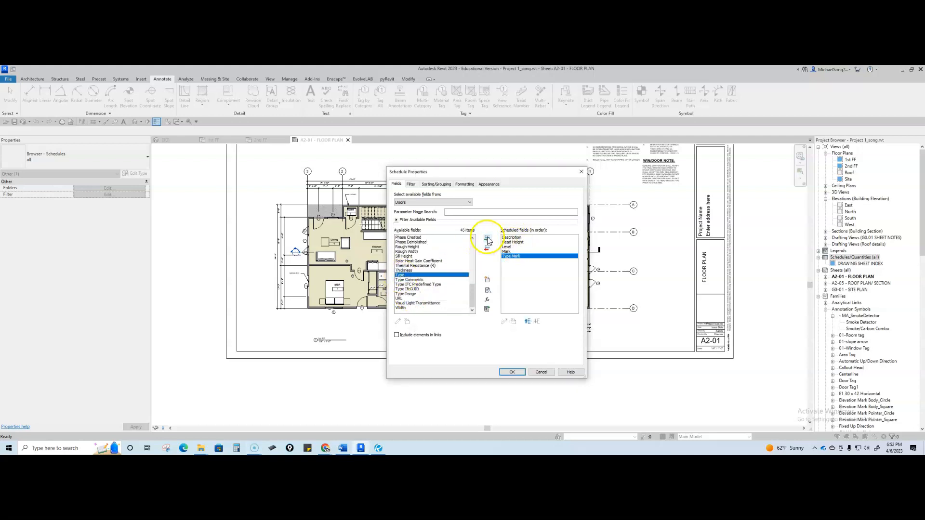
pyautogui.click(487, 238)
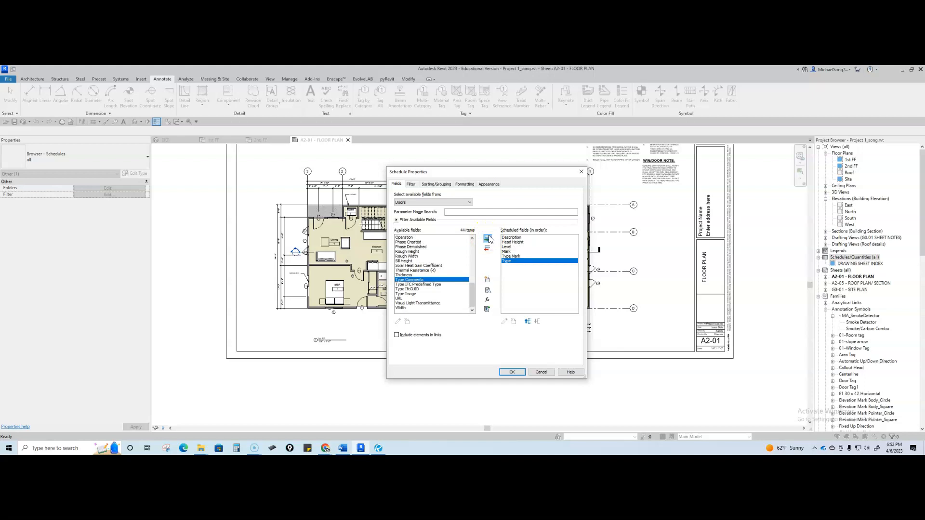
# - Add the Width, Height and Solar Heat Gain Coefficient fields to the door schedule
pyautogui.click(406, 308)
pyautogui.doubleClick(406, 308)
pyautogui.scroll(4, 419, 280)
pyautogui.click(401, 257)
pyautogui.click(487, 239)
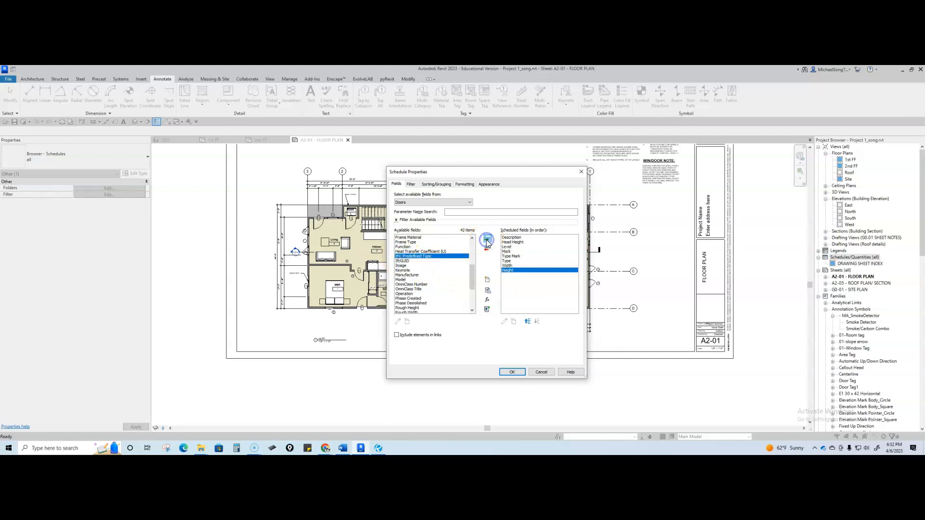
pyautogui.scroll(-3, 433, 286)
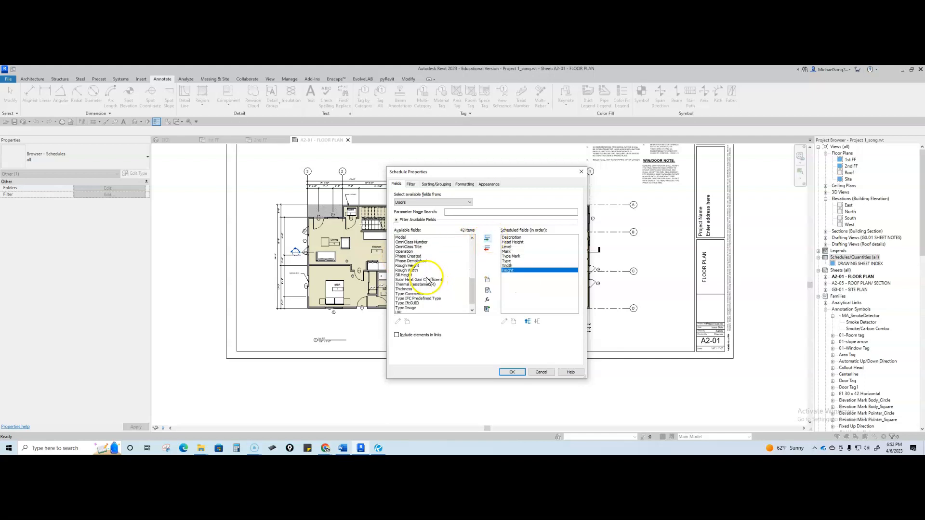
pyautogui.click(435, 280)
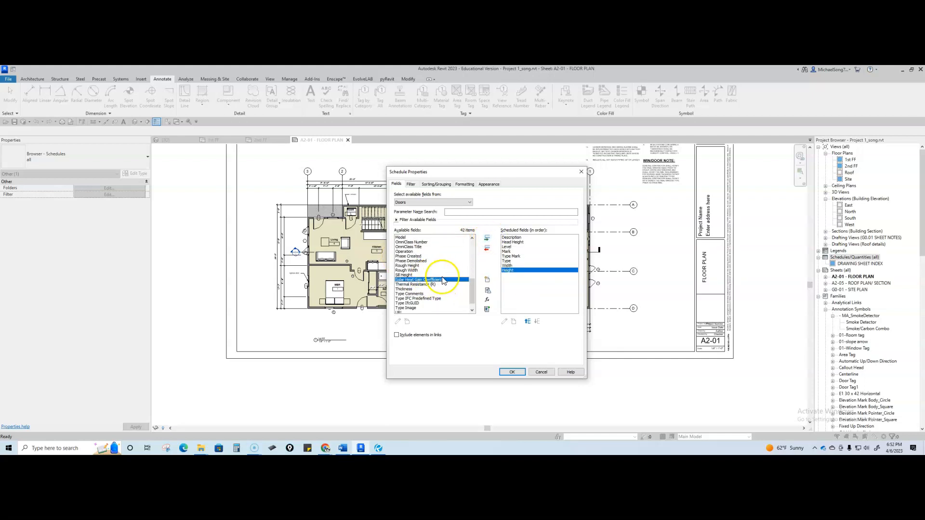
pyautogui.click(488, 239)
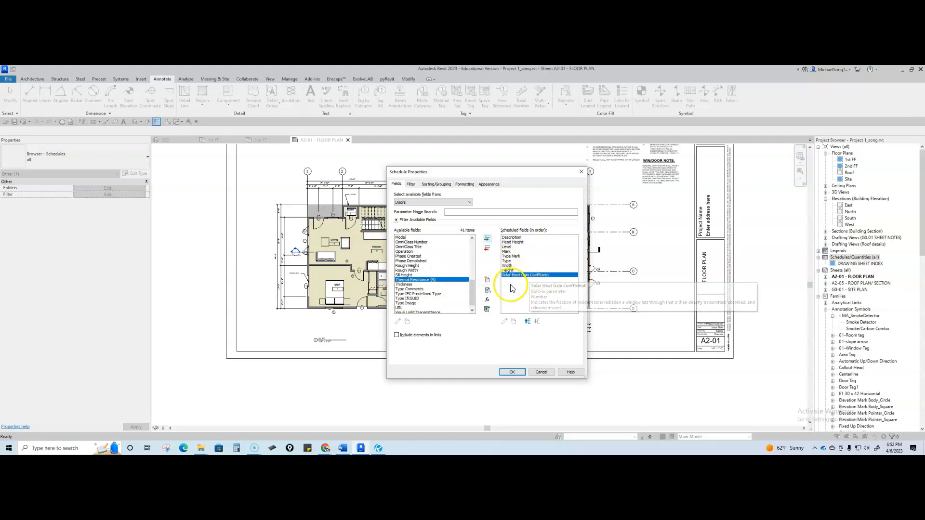
# - Move Mark to the start of the scheduled fields and generate the door schedule
pyautogui.click(508, 252)
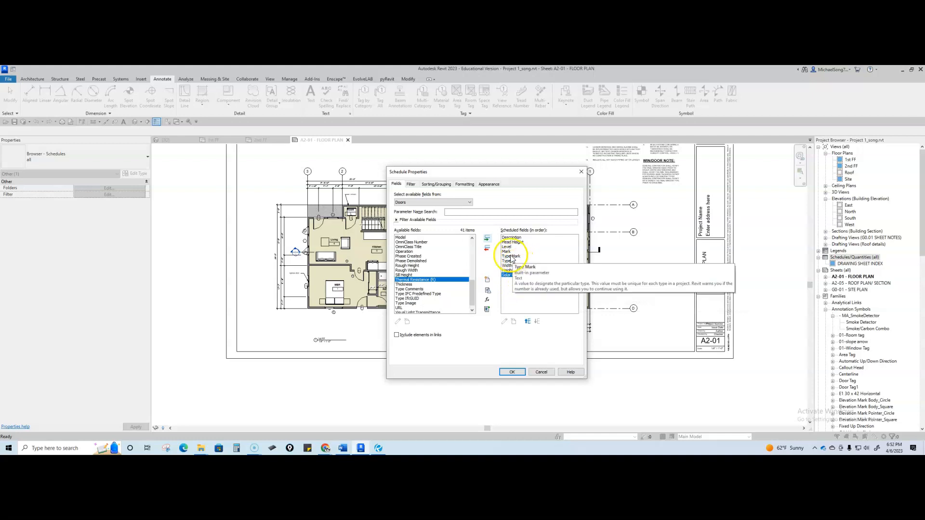
pyautogui.click(527, 322)
pyautogui.click(527, 322)
pyautogui.click(527, 321)
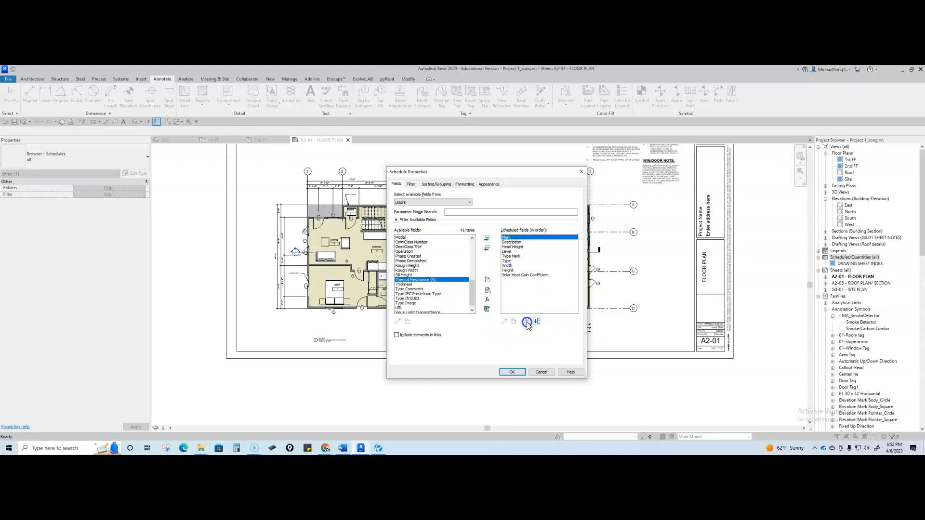
pyautogui.click(512, 372)
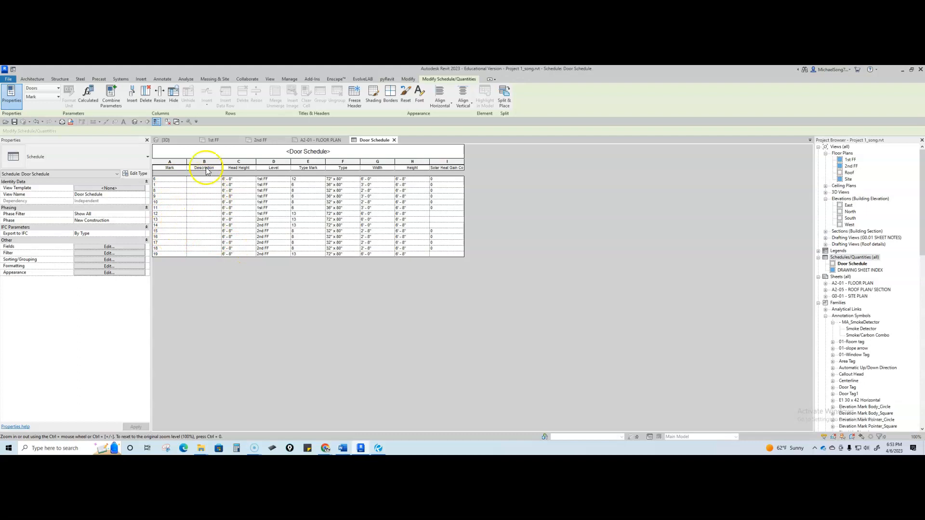
pyautogui.moveTo(206, 162); pyautogui.dragTo(184, 169)
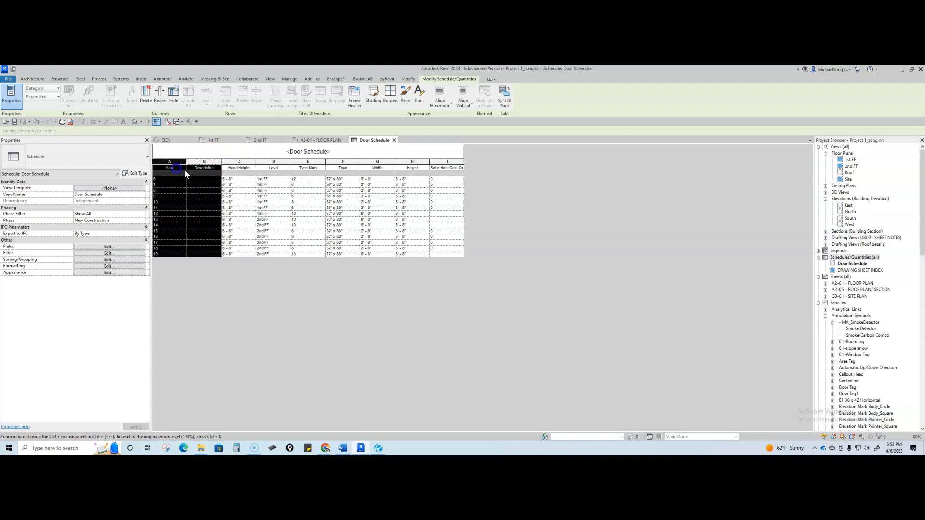
pyautogui.click(192, 169)
pyautogui.click(277, 282)
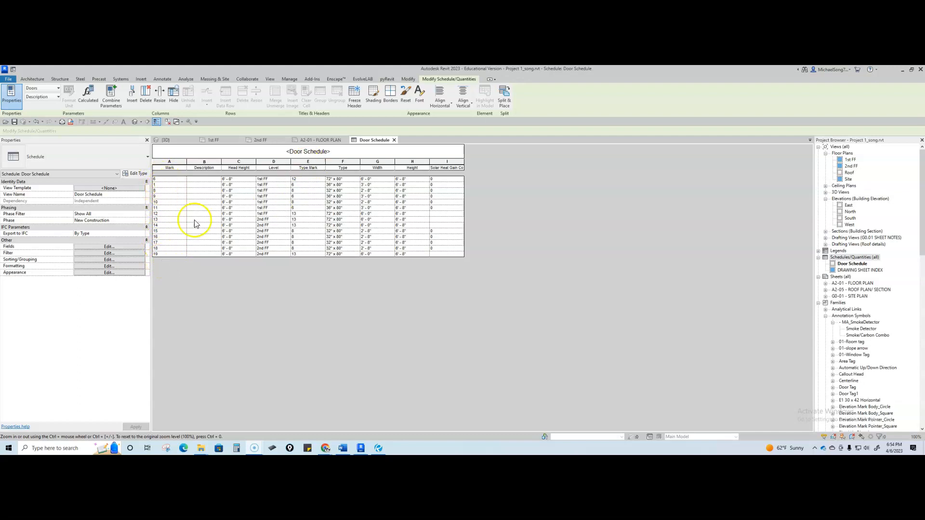
# - Reopen the door schedule's field settings and remove Type Mark from the scheduled fields
pyautogui.click(111, 248)
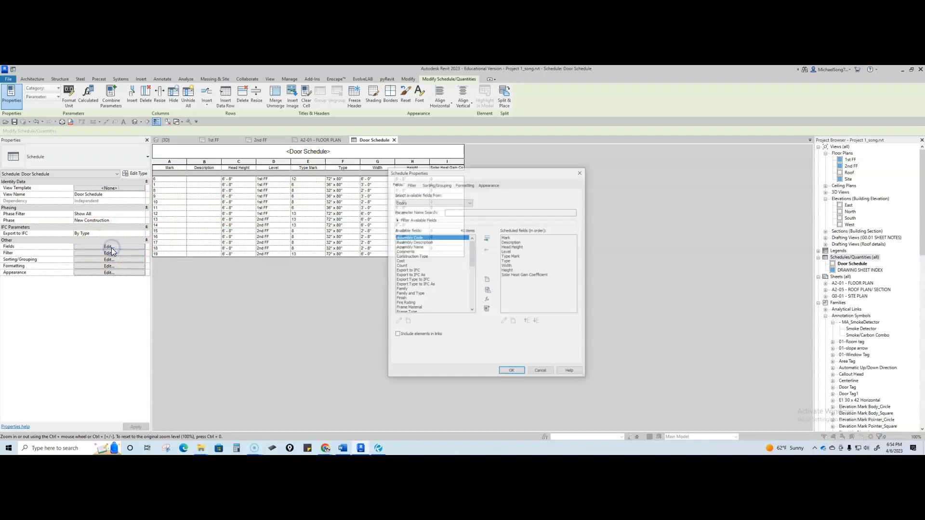
pyautogui.click(512, 256)
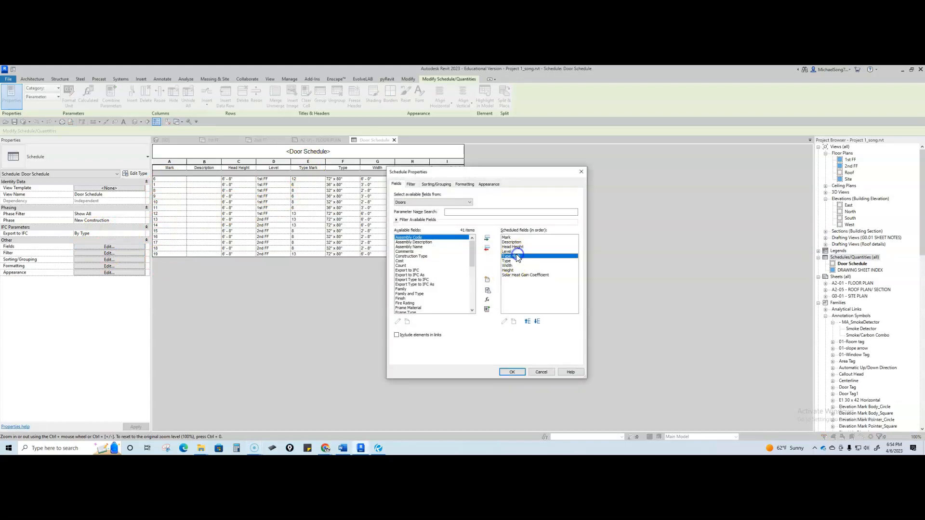
pyautogui.click(487, 249)
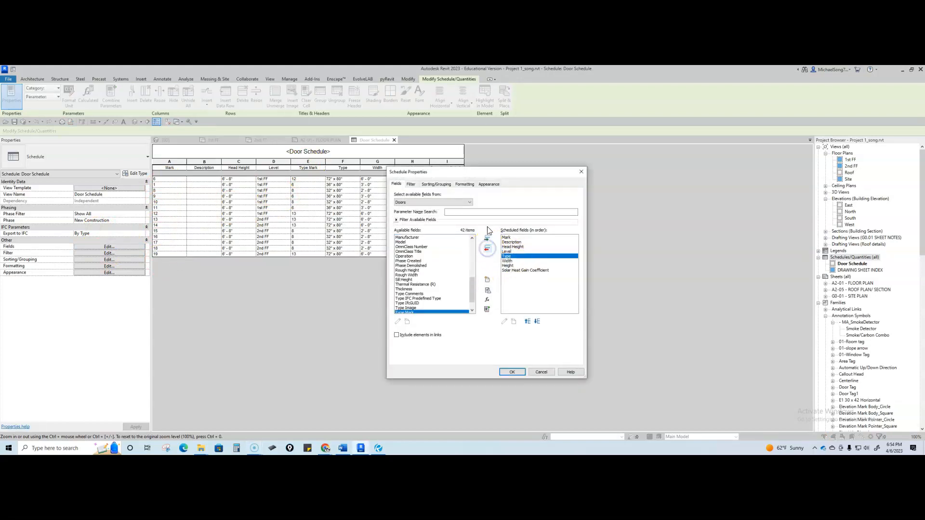
pyautogui.moveTo(493, 173); pyautogui.dragTo(567, 171)
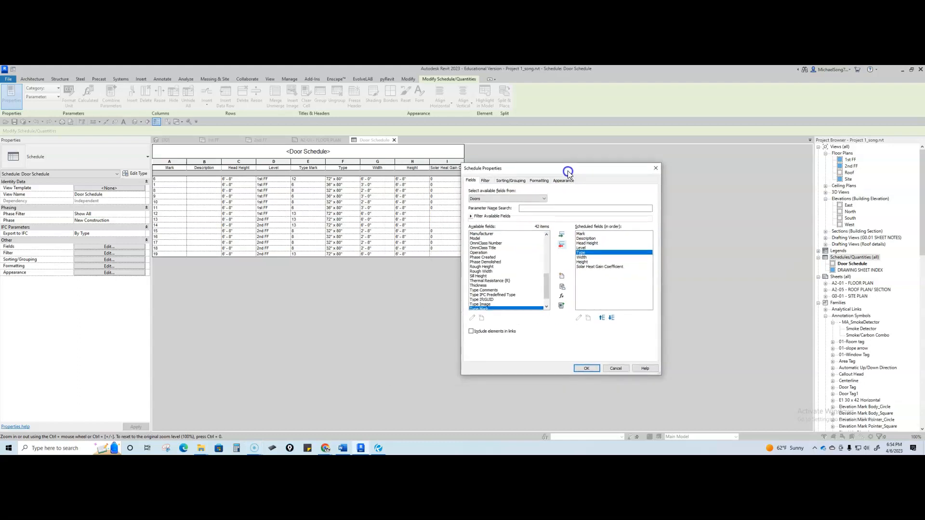
# - Move the Description field to the end of the scheduled fields, after Solar Heat Gain Coefficient
pyautogui.click(585, 238)
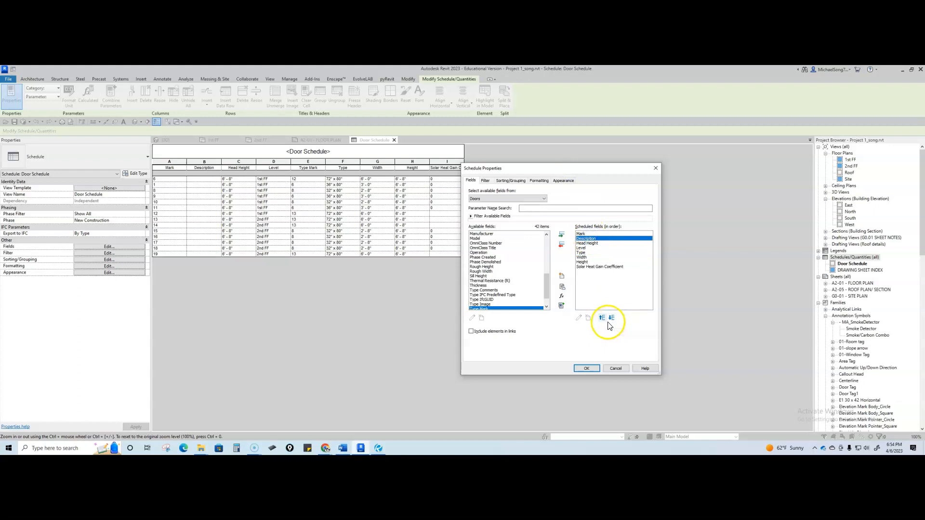
pyautogui.click(612, 318)
pyautogui.click(611, 318)
pyautogui.click(611, 318)
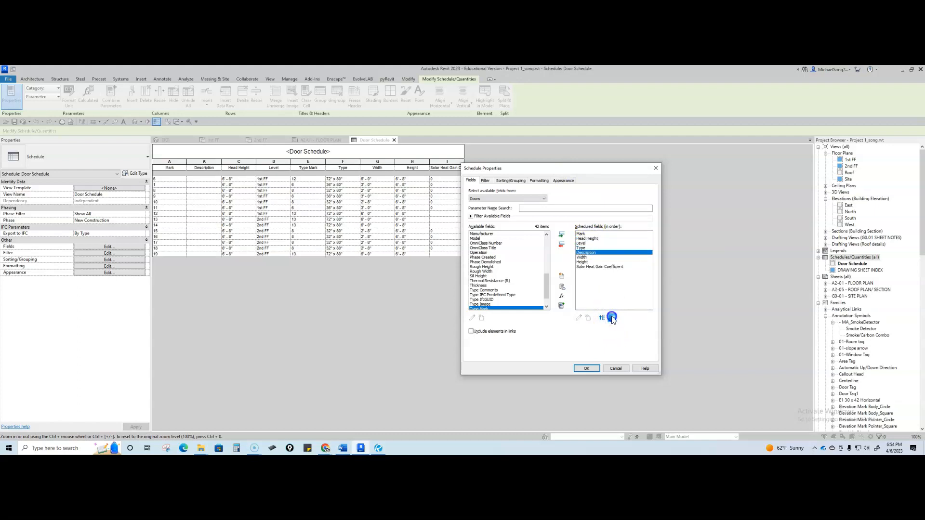
pyautogui.click(611, 318)
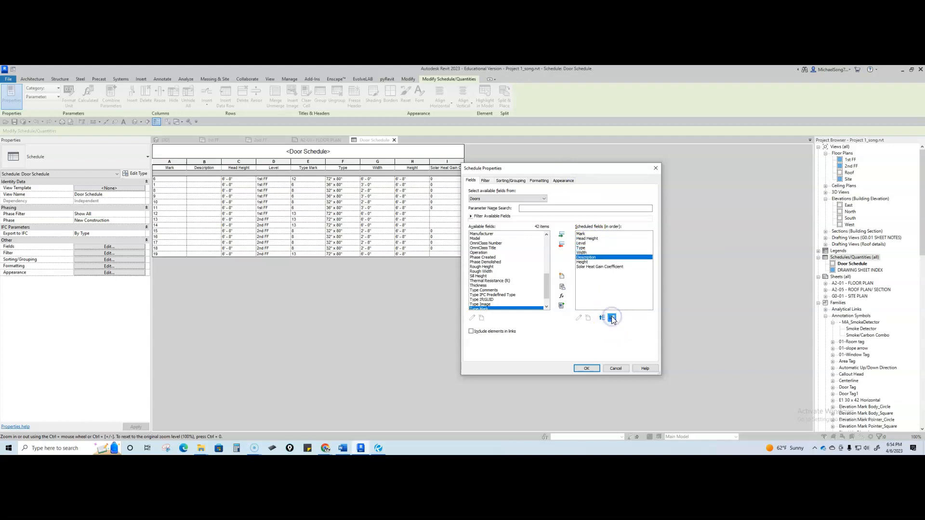
pyautogui.click(611, 318)
pyautogui.click(611, 318)
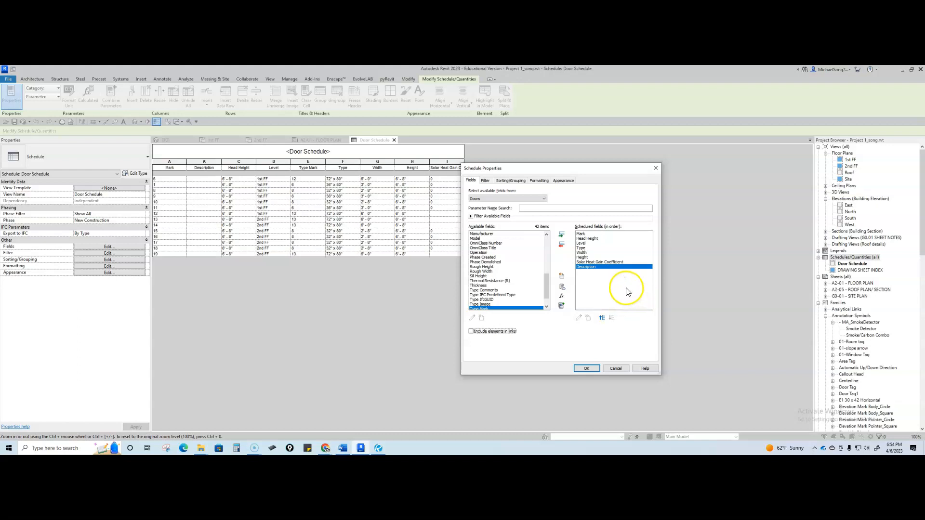
# - Move the Width and Height fields directly after Mark, ahead of Head Height
pyautogui.click(583, 252)
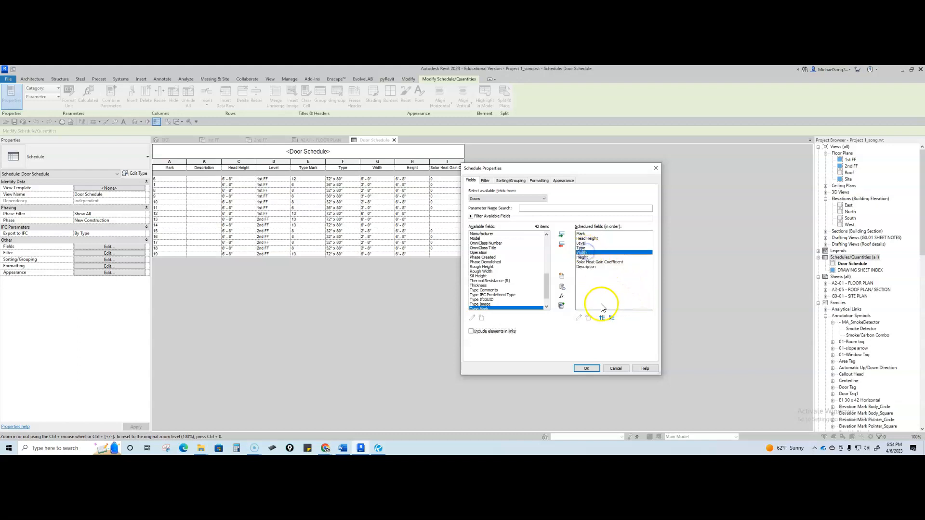
pyautogui.click(602, 318)
pyautogui.click(602, 318)
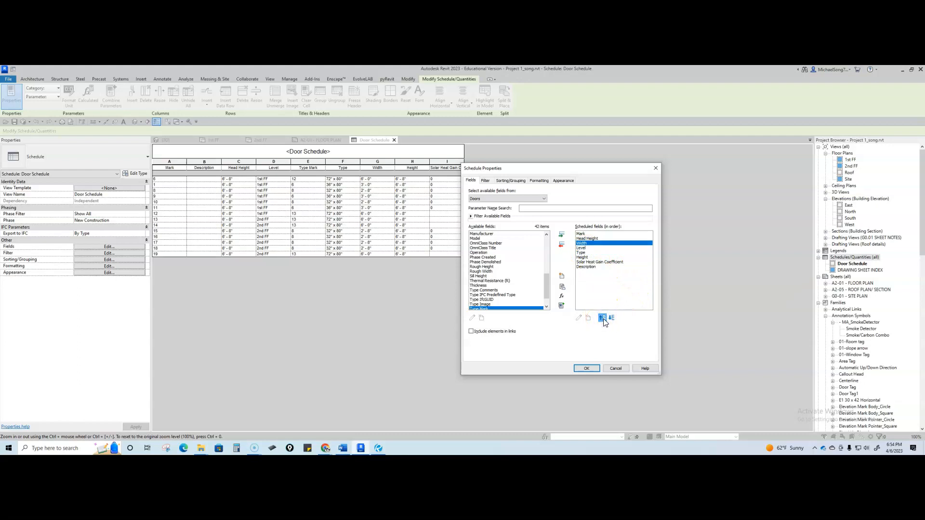
pyautogui.click(602, 318)
pyautogui.click(583, 258)
pyautogui.moveTo(585, 258); pyautogui.dragTo(596, 249)
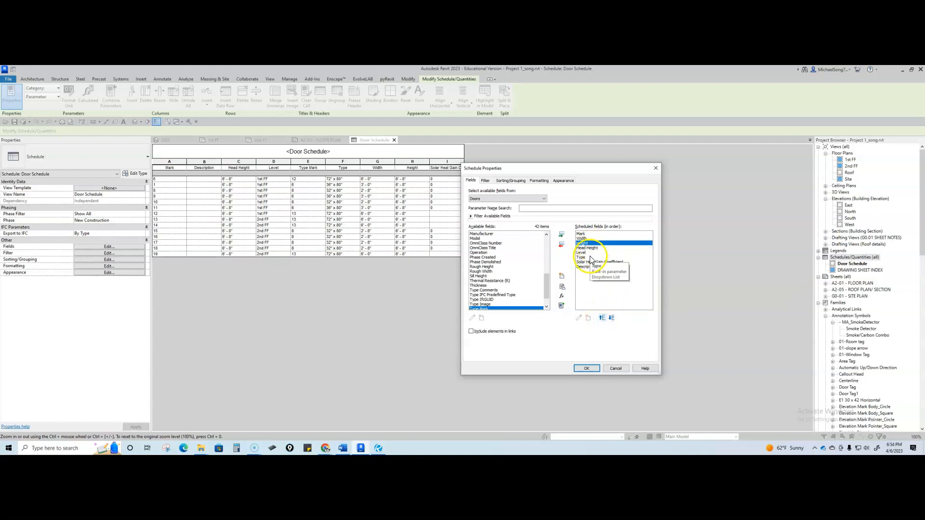
# - Move the Level field between Mark and Width and apply the new field order to the door schedule
pyautogui.click(582, 253)
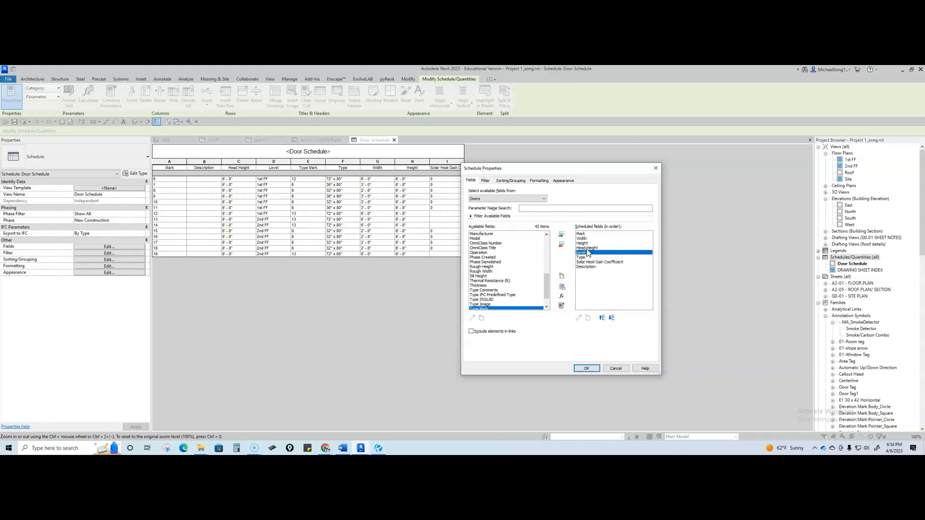
pyautogui.click(602, 318)
pyautogui.click(602, 319)
pyautogui.click(602, 318)
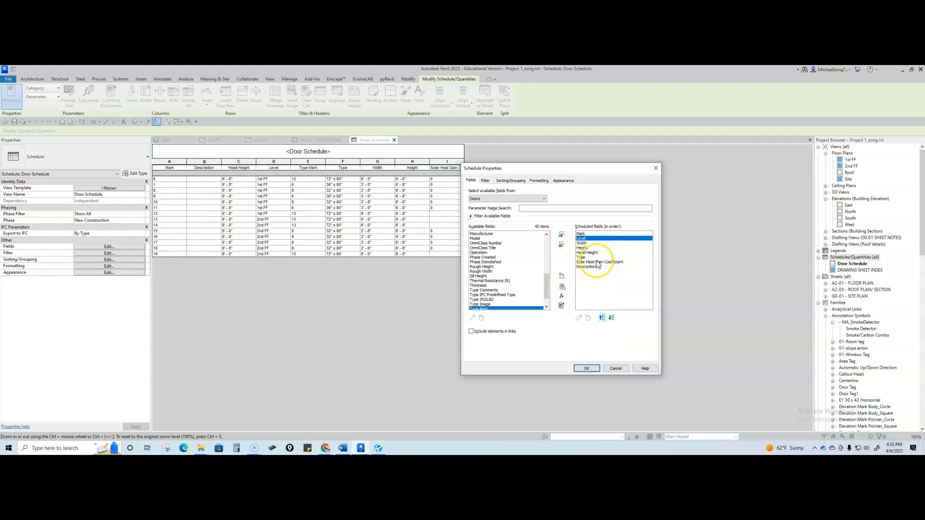
pyautogui.click(588, 368)
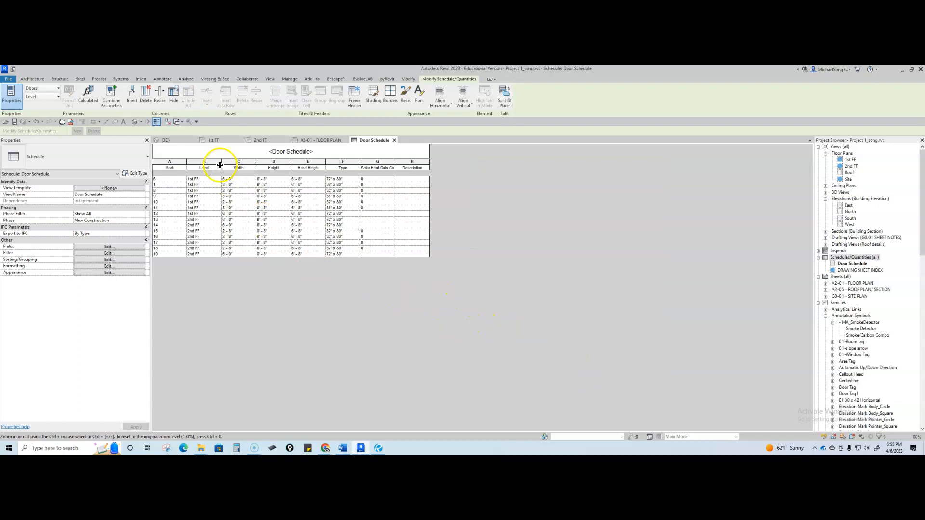
# - Narrow the Mark column of the door schedule, then close the schedule to return to sheet A2-01
pyautogui.moveTo(187, 167)
pyautogui.mouseDown()
pyautogui.moveTo(175, 165)
pyautogui.moveTo(203, 164)
pyautogui.mouseUp()
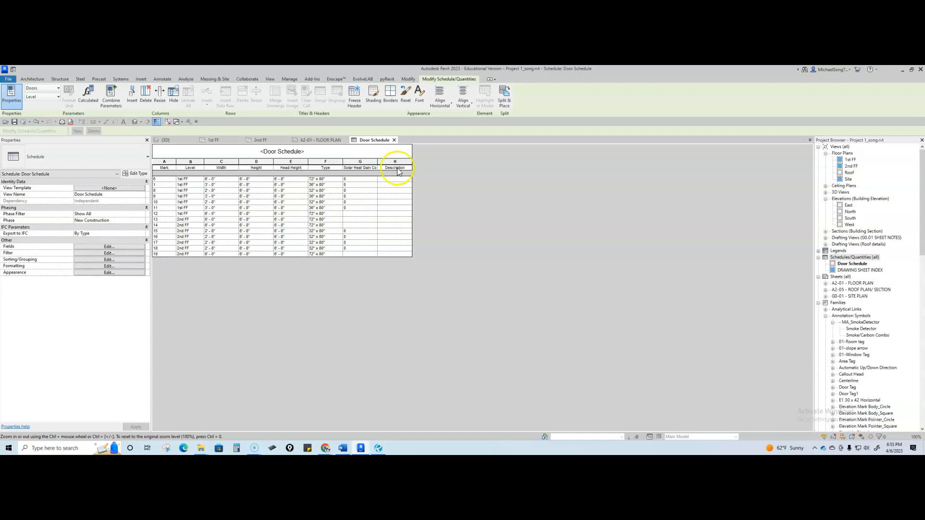
pyautogui.click(394, 140)
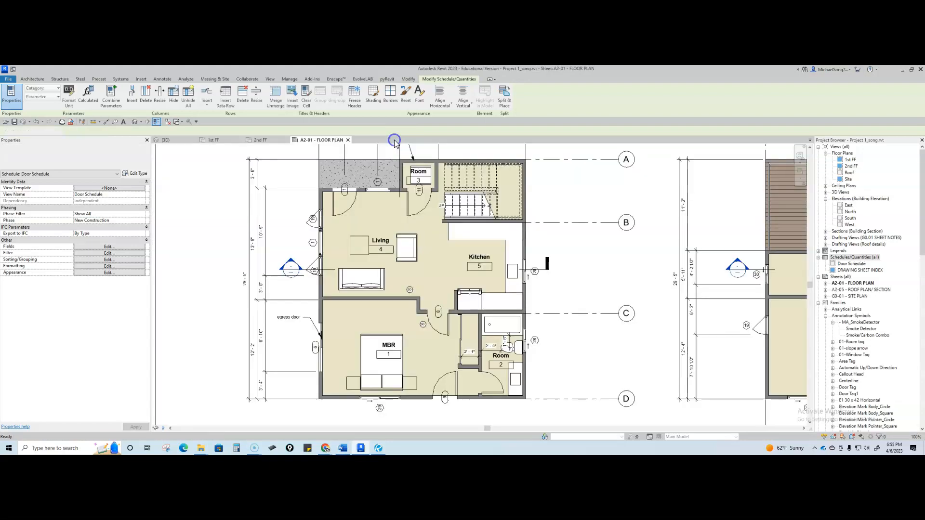
pyautogui.scroll(-3, 525, 308)
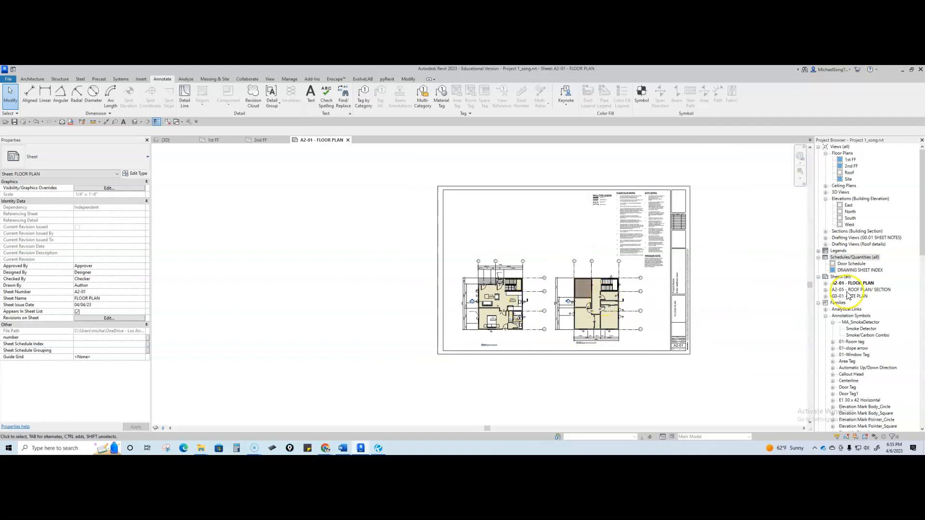
pyautogui.click(851, 264)
pyautogui.press('Return')
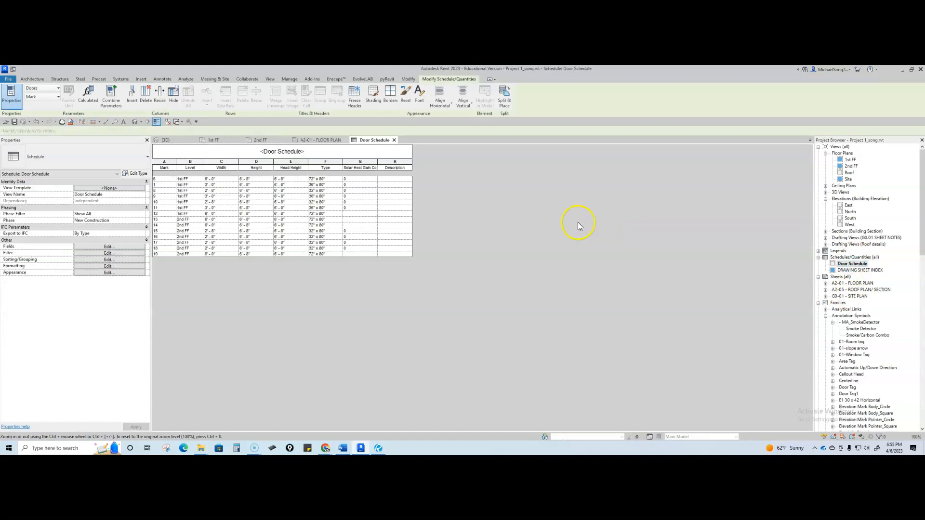
pyautogui.click(394, 140)
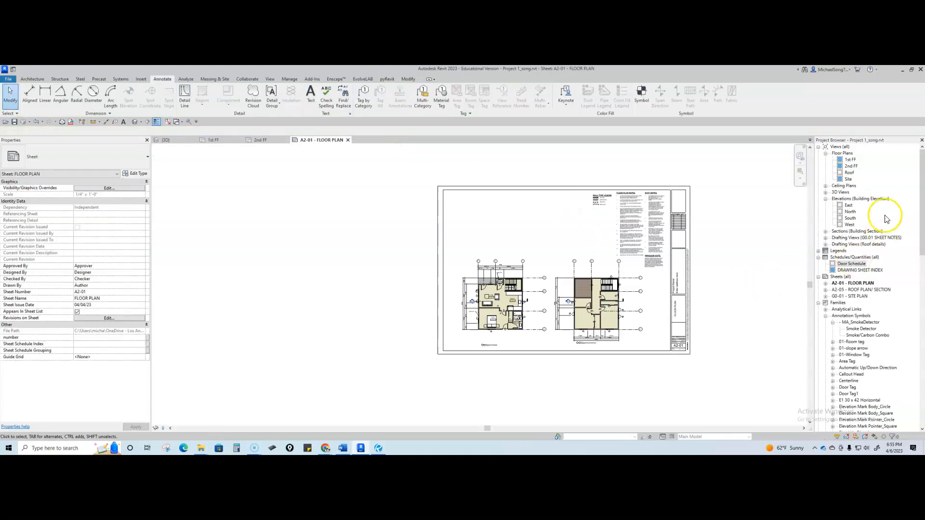
# - Place the Door Schedule on sheet A2-01 in the empty area above the first floor plan
pyautogui.click(841, 264)
pyautogui.moveTo(841, 264); pyautogui.dragTo(516, 238)
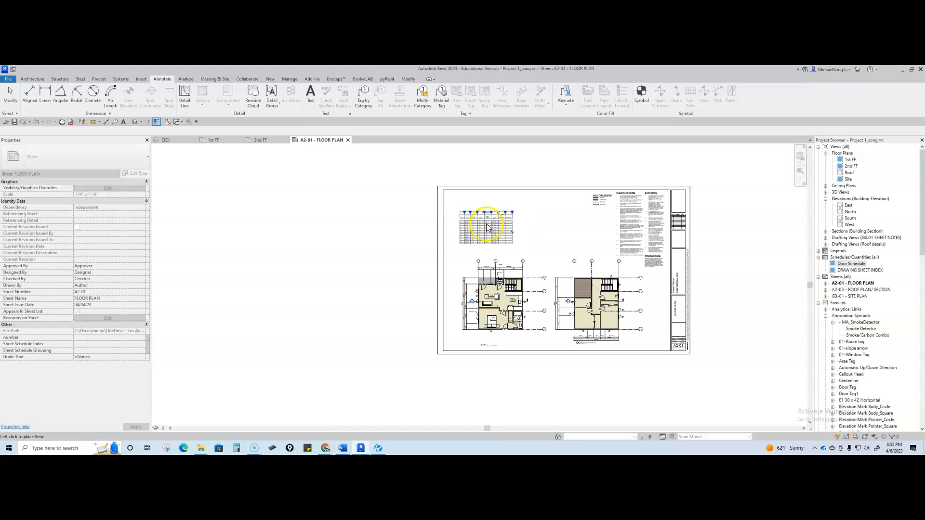
pyautogui.click(500, 224)
pyautogui.click(552, 215)
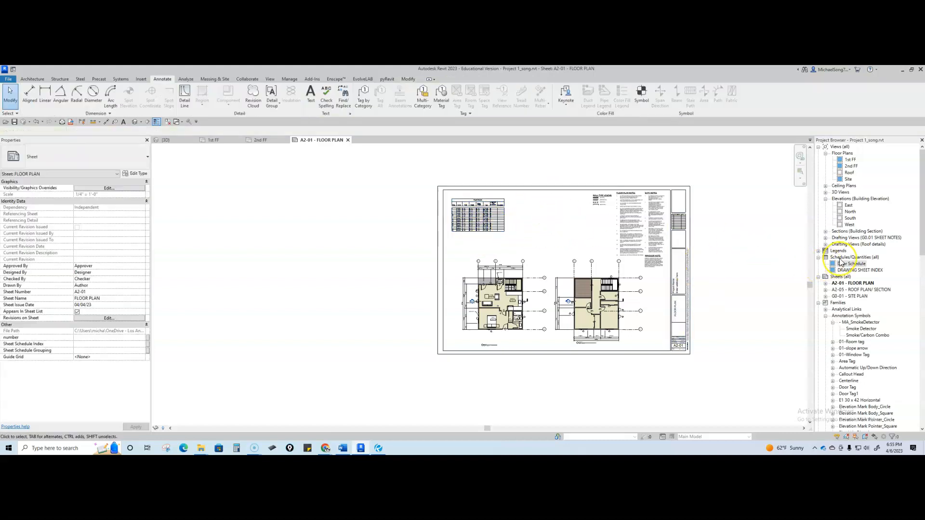
pyautogui.click(762, 284)
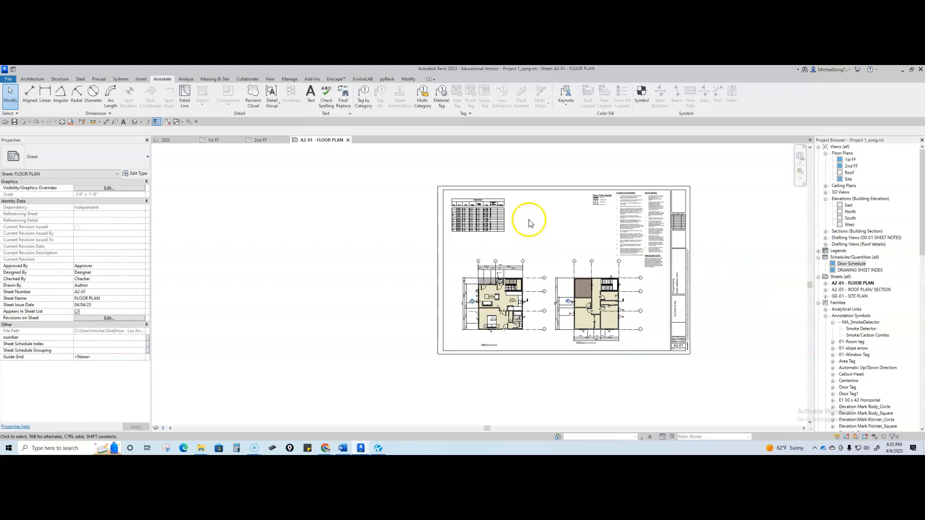
pyautogui.scroll(3, 506, 207)
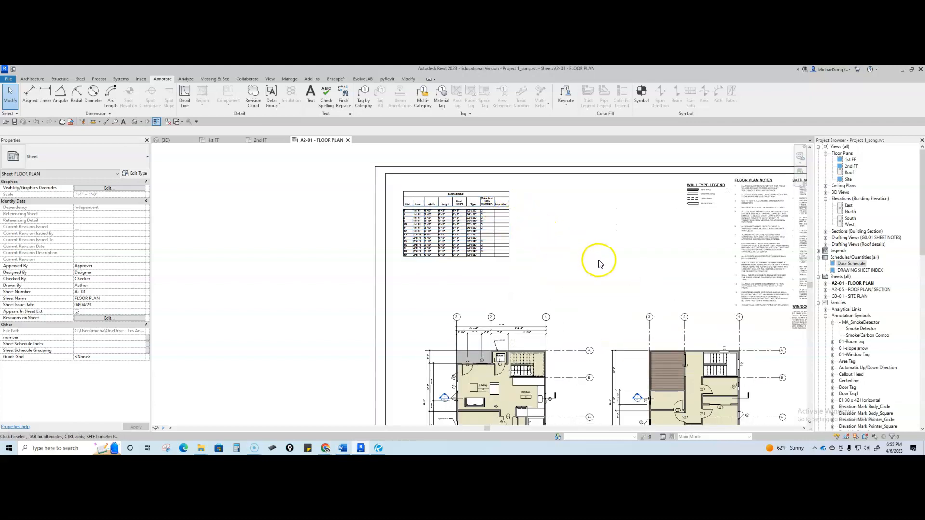
# - Compare the Mark numbers in the placed door schedule with the door tags on the first floor plan
pyautogui.scroll(-4, 599, 264)
pyautogui.scroll(4, 578, 264)
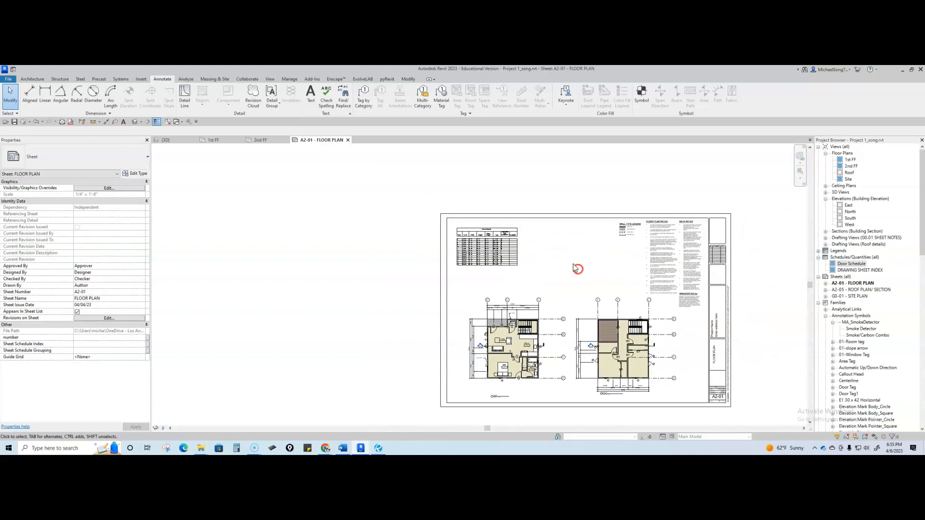
pyautogui.click(456, 243)
pyautogui.scroll(4, 457, 244)
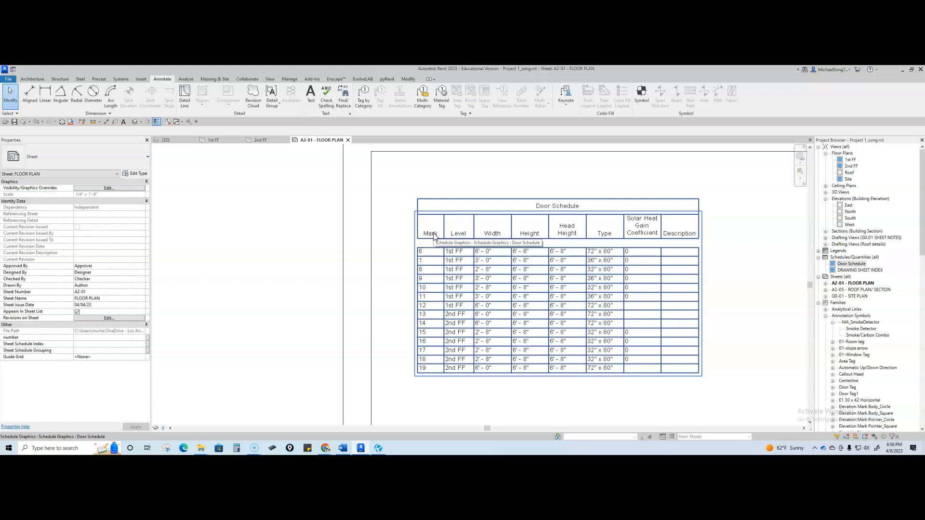
pyautogui.scroll(-3, 434, 238)
pyautogui.scroll(2, 431, 255)
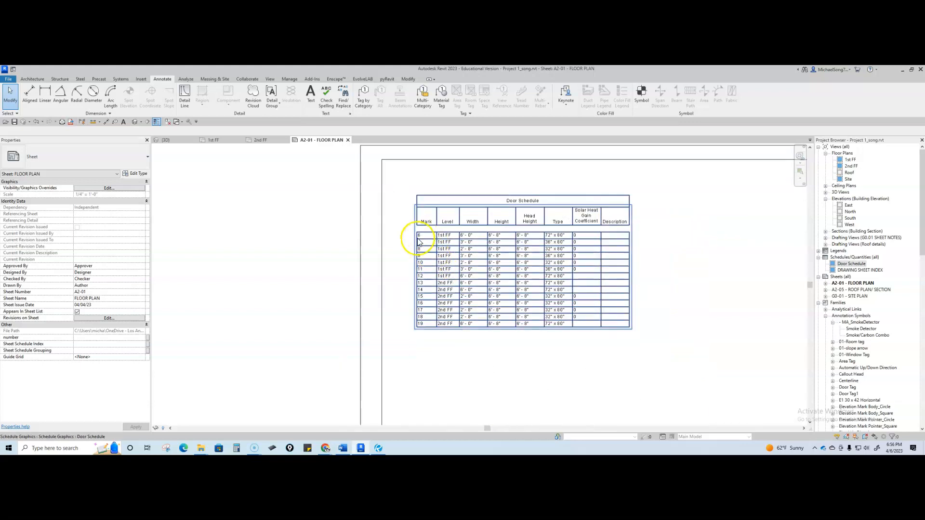
pyautogui.scroll(-3, 484, 327)
pyautogui.moveTo(508, 361); pyautogui.dragTo(506, 318, button='middle')
pyautogui.scroll(4, 524, 222)
pyautogui.scroll(-1, 530, 354)
pyautogui.moveTo(530, 354); pyautogui.dragTo(497, 159, button='middle')
pyautogui.scroll(-2, 543, 262)
pyautogui.moveTo(541, 337); pyautogui.dragTo(497, 205, button='middle')
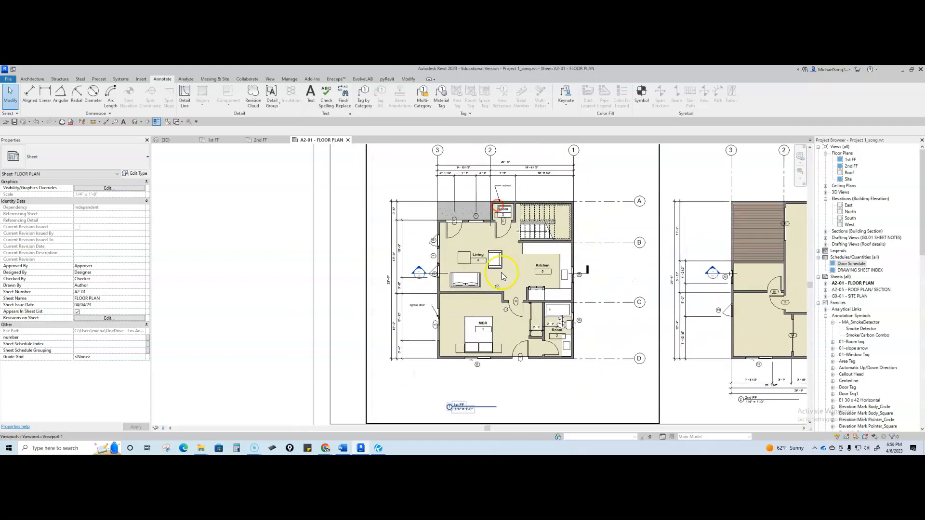
pyautogui.scroll(2, 450, 350)
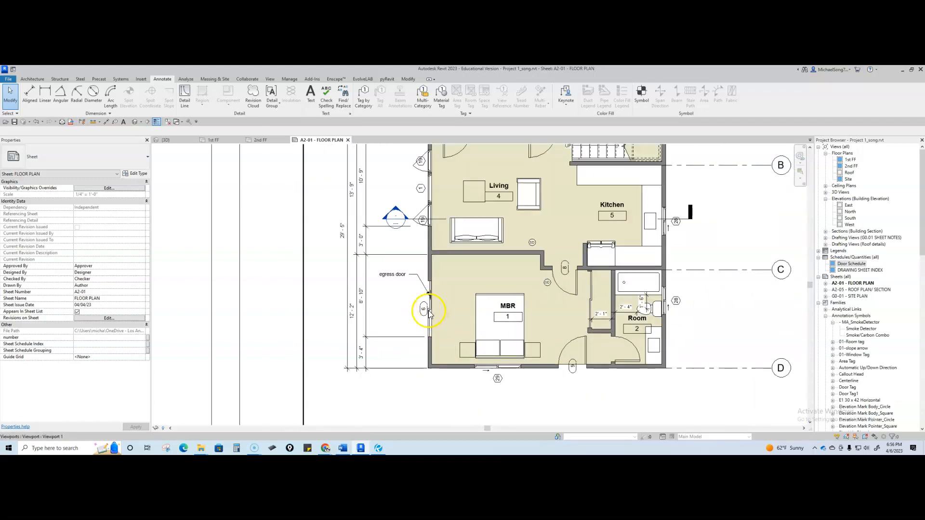
pyautogui.scroll(-2, 429, 293)
pyautogui.scroll(-2, 438, 263)
pyautogui.moveTo(454, 268); pyautogui.dragTo(484, 372, button='middle')
pyautogui.scroll(1, 443, 219)
pyautogui.scroll(1, 444, 231)
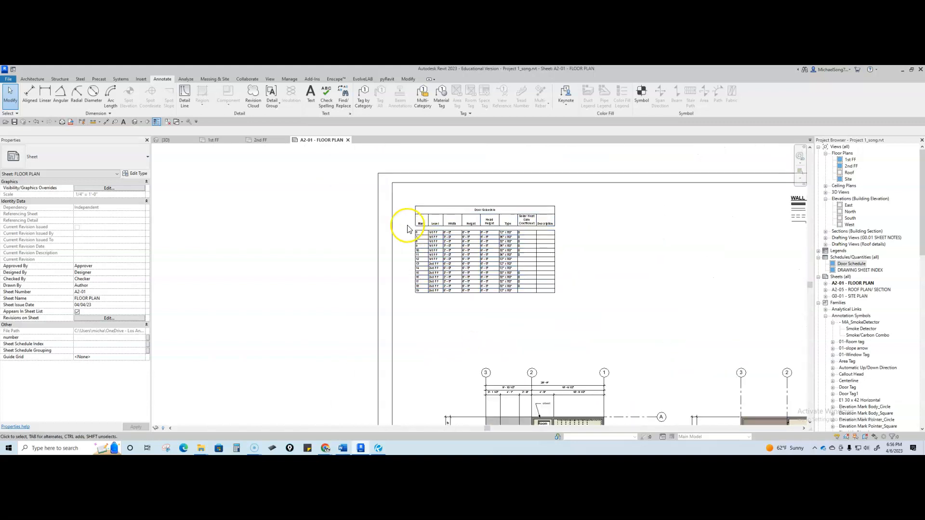
# - Open the Door Schedule from the sheet and rename its Mark column heading to Door#
pyautogui.scroll(2, 407, 229)
pyautogui.click(431, 220)
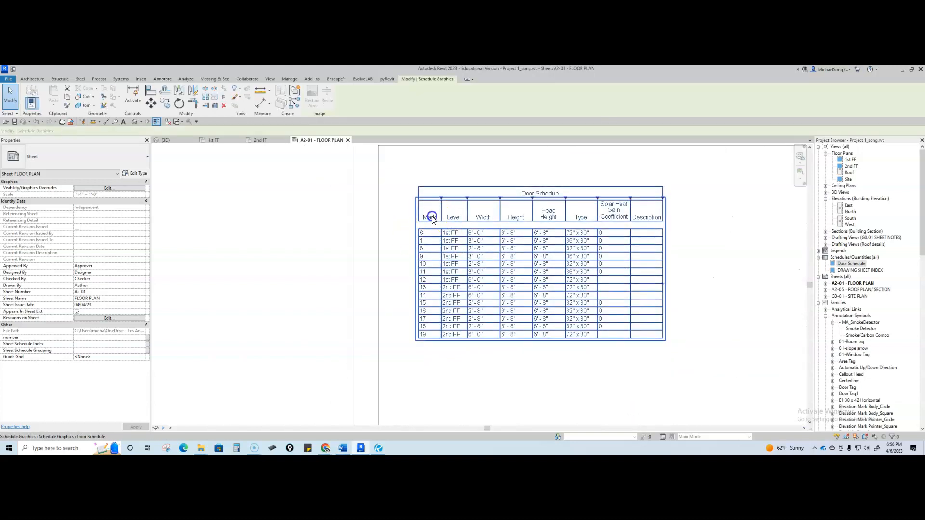
pyautogui.doubleClick(432, 218)
pyautogui.click(165, 168)
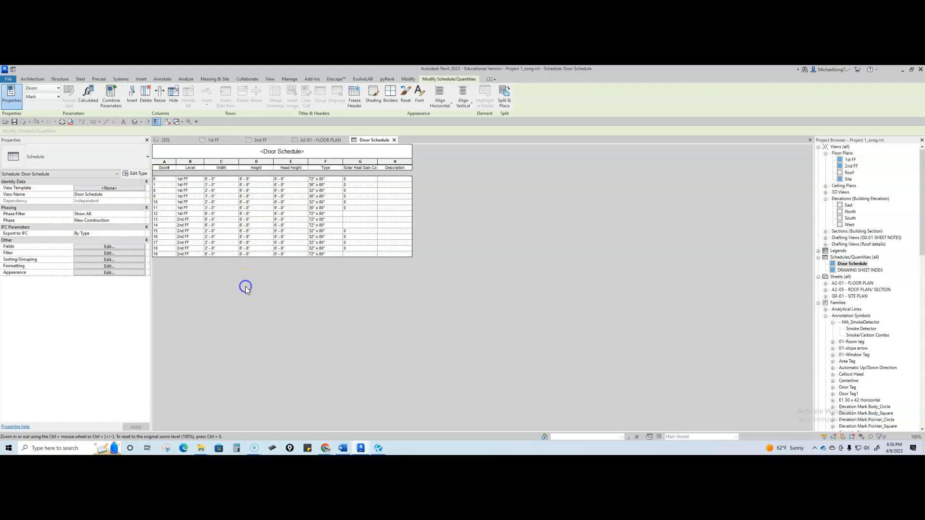
# - Sort the door schedule by Mark in ascending order, then close it to return to sheet A2-01
pyautogui.click(109, 246)
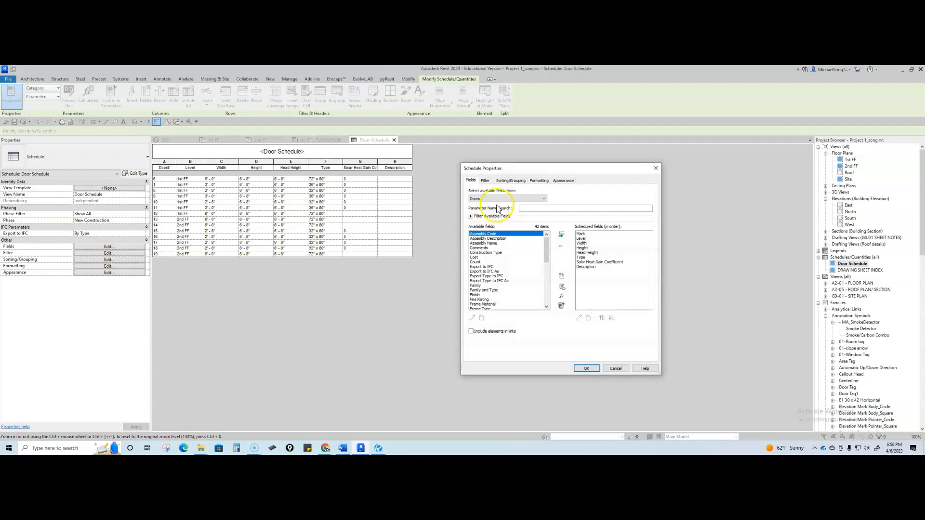
pyautogui.click(509, 182)
pyautogui.click(530, 192)
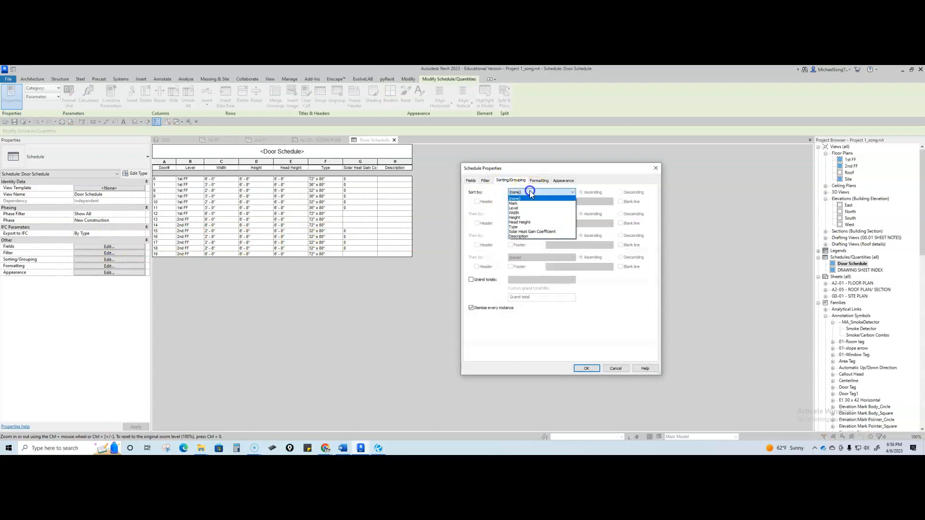
pyautogui.click(522, 203)
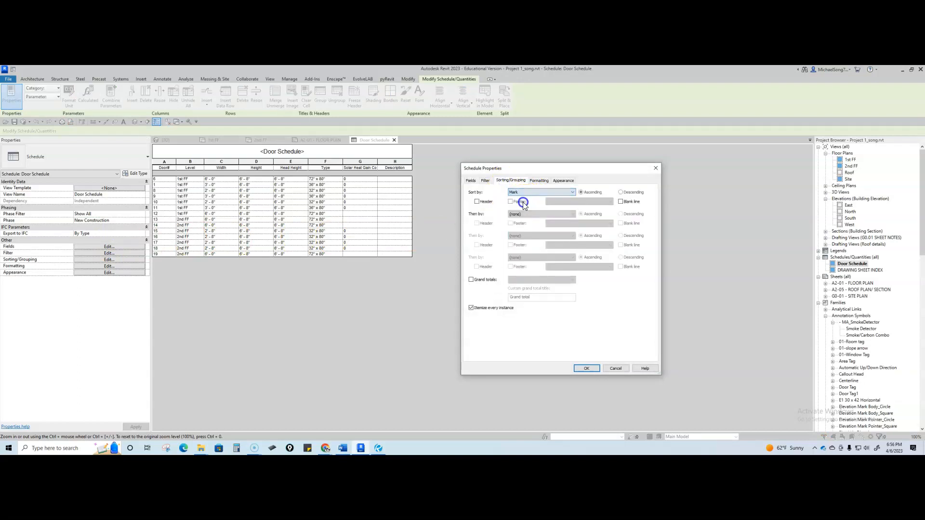
pyautogui.click(586, 367)
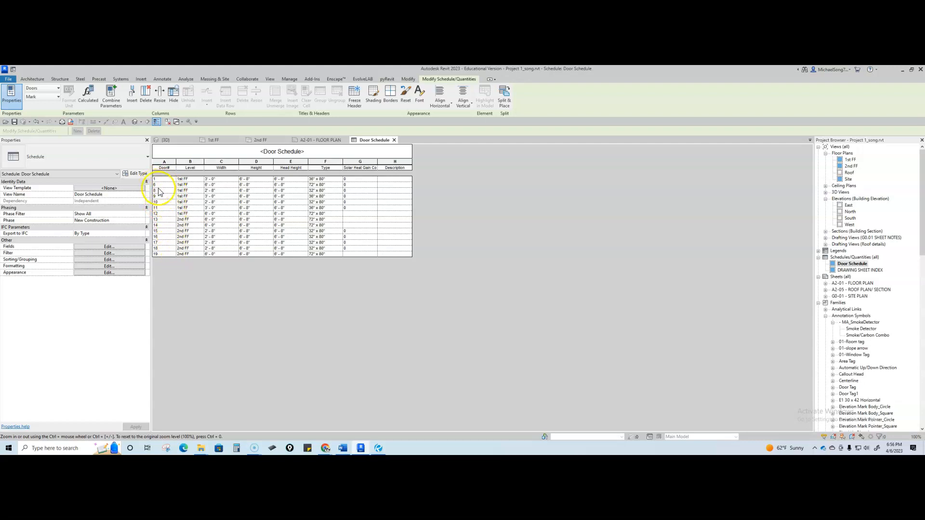
pyautogui.click(394, 140)
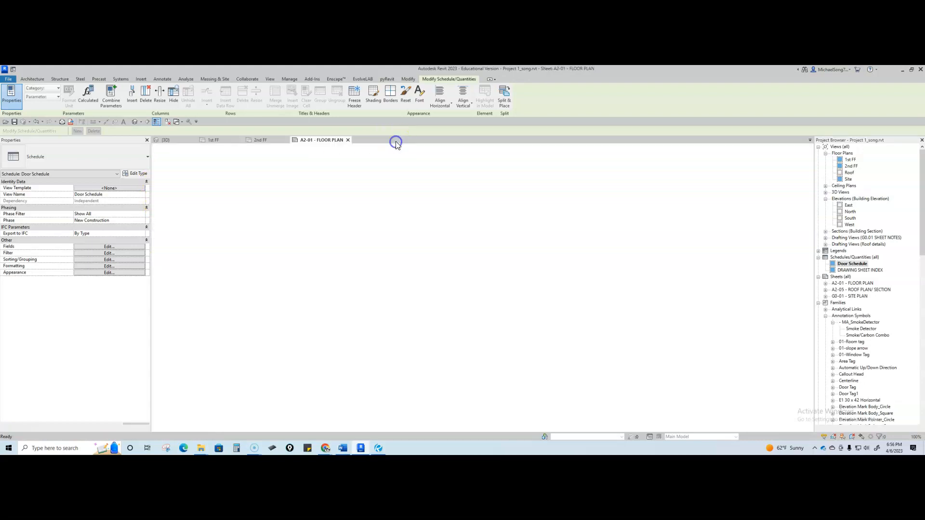
# - Review the updated door schedule on the sheet and the annotations around the first floor plan's rooms
pyautogui.scroll(-1, 471, 346)
pyautogui.moveTo(581, 357); pyautogui.dragTo(517, 320, button='middle')
pyautogui.scroll(-1, 584, 307)
pyautogui.click(606, 290)
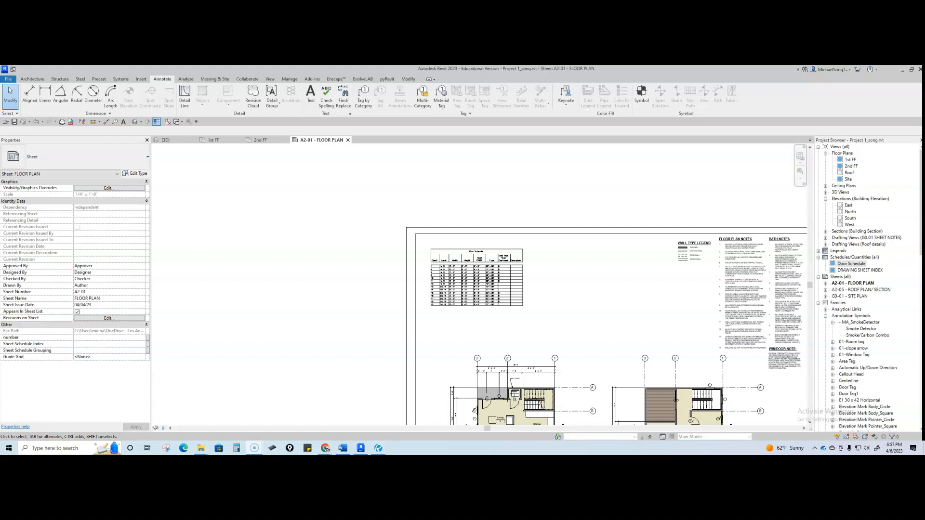
pyautogui.click(586, 293)
pyautogui.scroll(6, 543, 200)
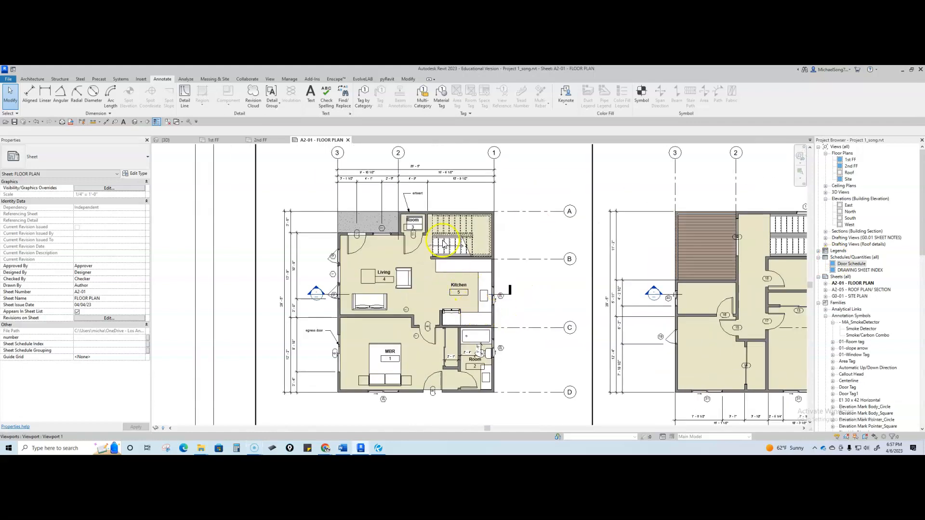
pyautogui.scroll(2, 412, 222)
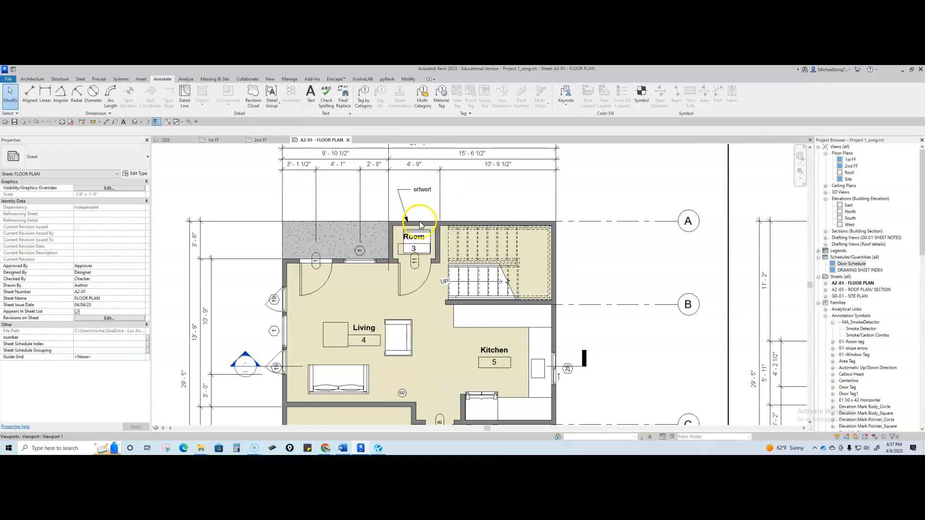
pyautogui.moveTo(307, 339); pyautogui.dragTo(336, 231, button='middle')
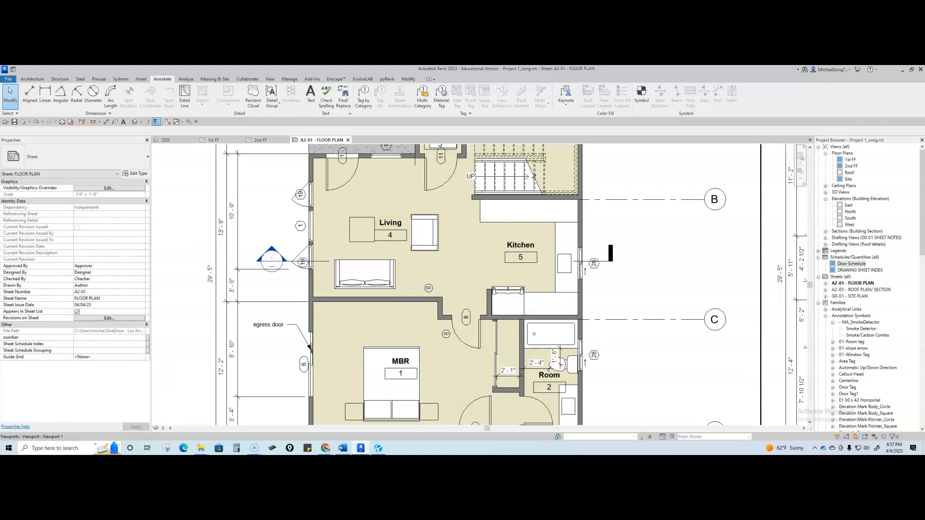
# - Switch to the reference Plan Set in Revu and examine the Keynote Legend on page A2-01
pyautogui.click(378, 448)
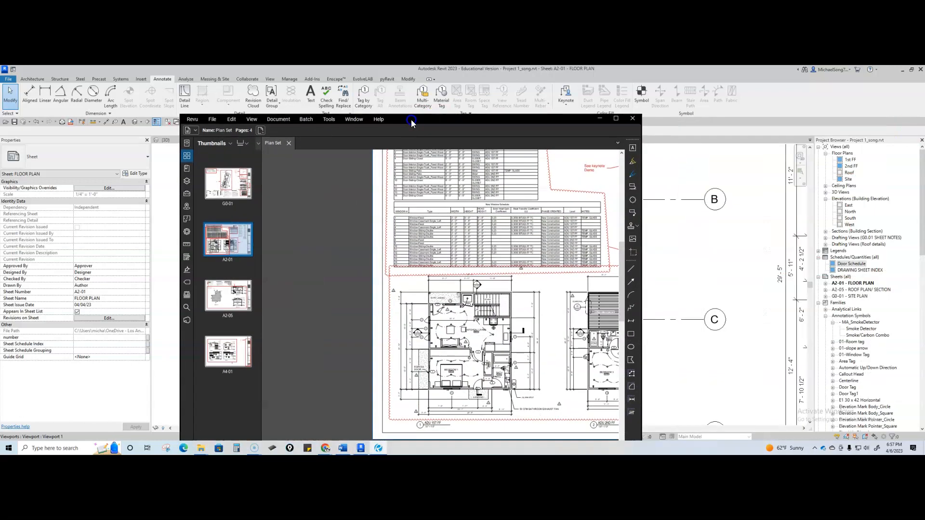
pyautogui.doubleClick(417, 124)
pyautogui.scroll(-3, 458, 206)
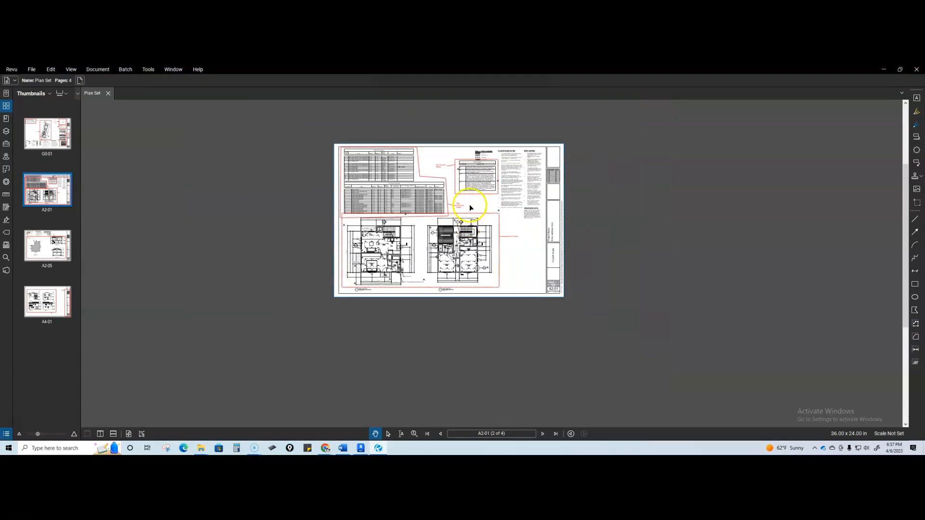
pyautogui.scroll(5, 471, 164)
pyautogui.scroll(2, 471, 164)
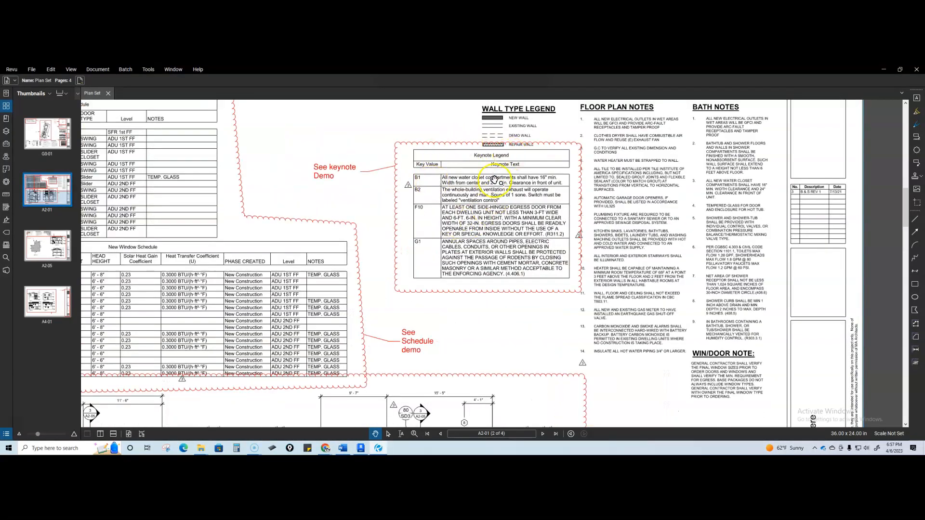
pyautogui.scroll(-6, 420, 241)
pyautogui.moveTo(453, 286); pyautogui.dragTo(508, 245)
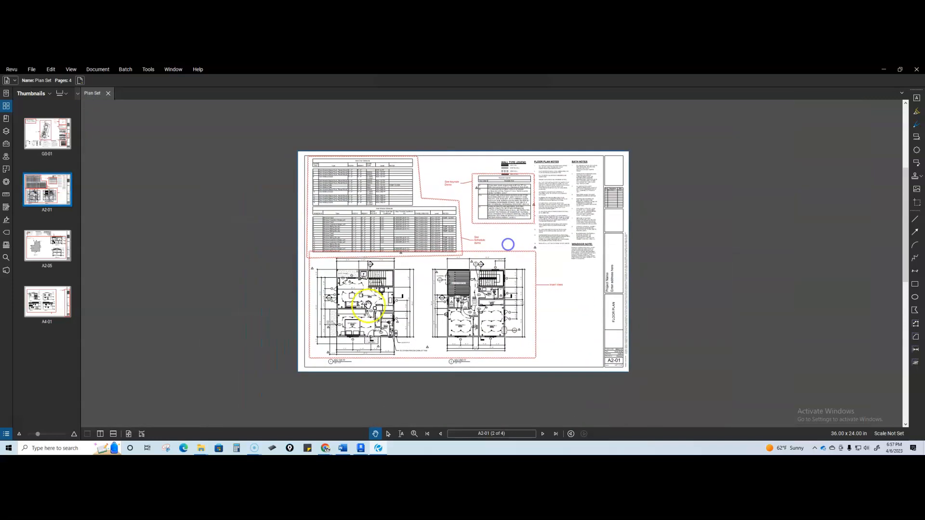
# - Examine how keynote tags such as B1 and B2 are placed in the bathrooms of the reference floor plans
pyautogui.scroll(4, 356, 290)
pyautogui.moveTo(407, 351); pyautogui.dragTo(426, 268)
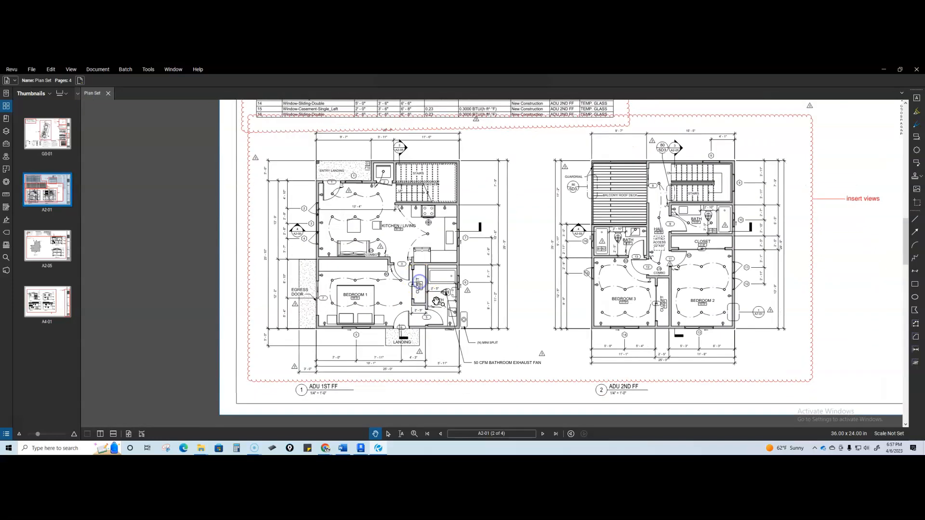
pyautogui.scroll(5, 447, 304)
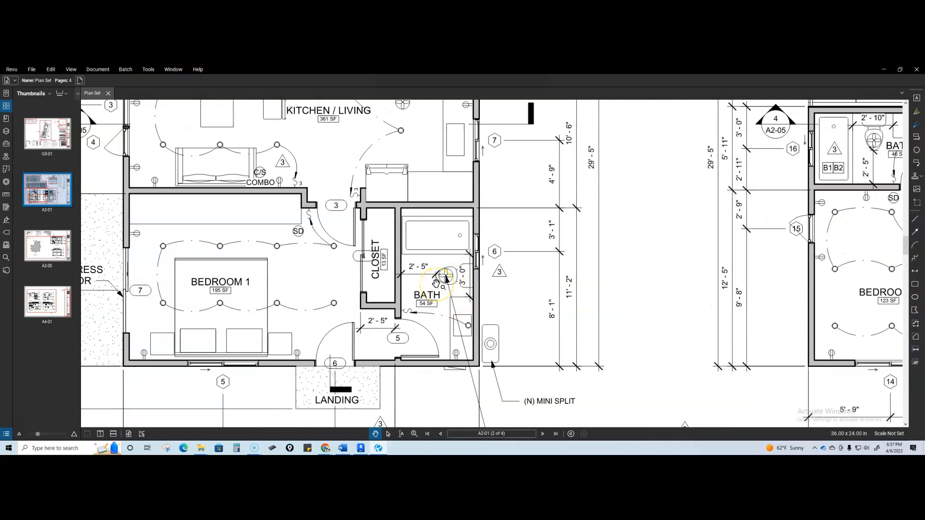
pyautogui.scroll(-3, 436, 283)
pyautogui.moveTo(428, 213); pyautogui.dragTo(369, 253)
pyautogui.scroll(8, 553, 275)
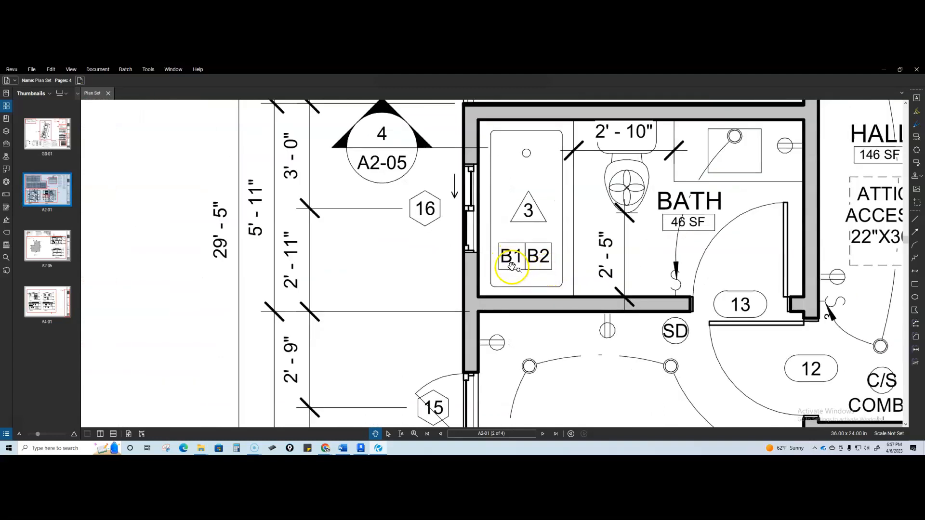
pyautogui.scroll(-3, 538, 257)
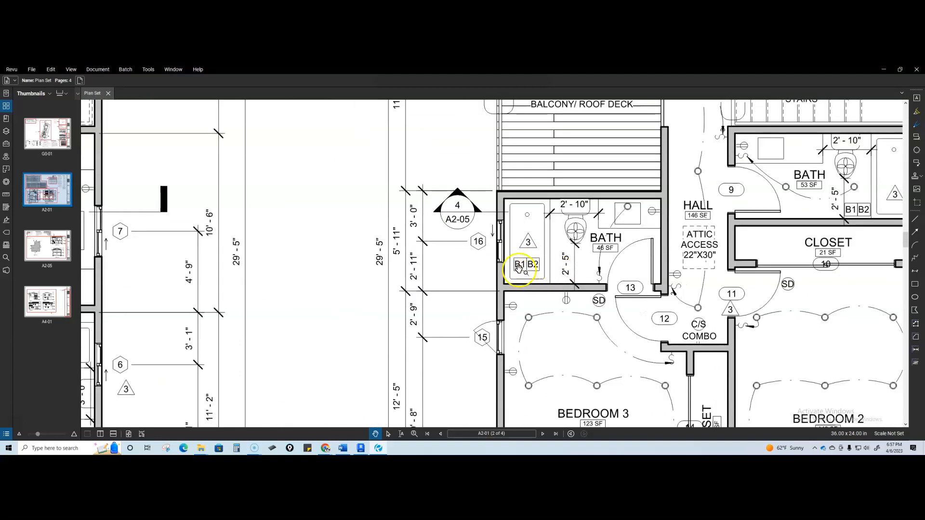
pyautogui.scroll(-5, 585, 266)
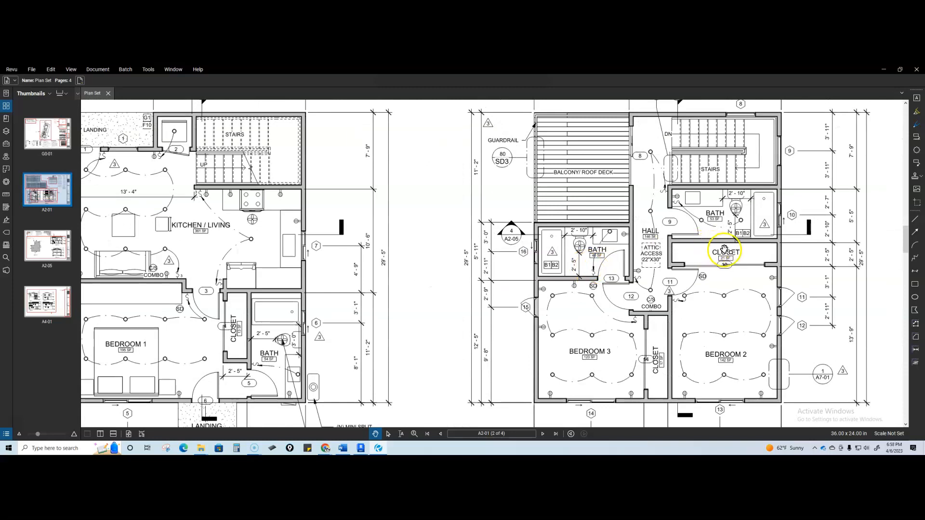
pyautogui.scroll(7, 750, 231)
pyautogui.scroll(-4, 750, 232)
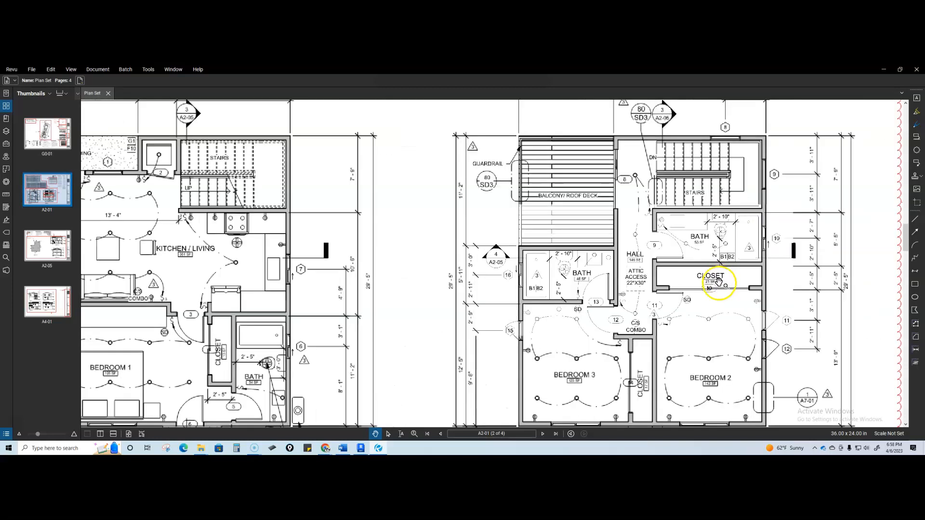
pyautogui.scroll(-3, 692, 328)
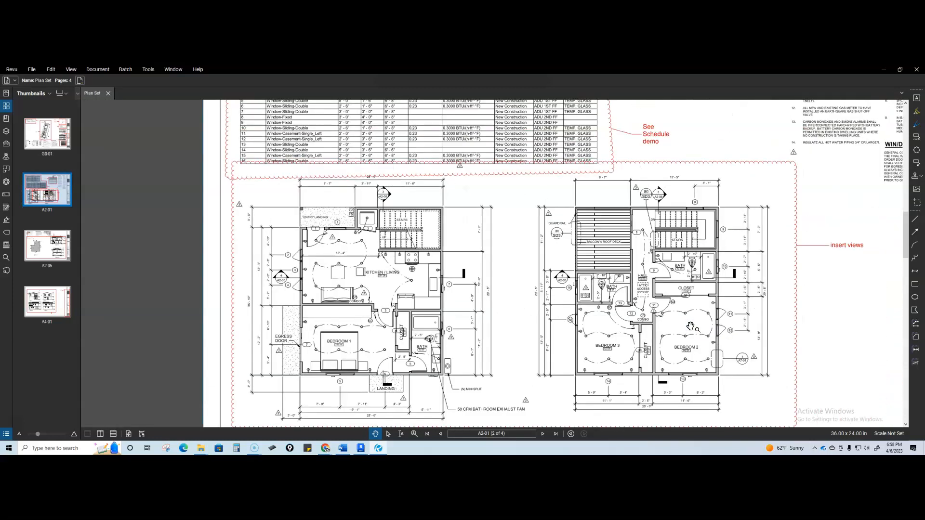
pyautogui.scroll(5, 424, 358)
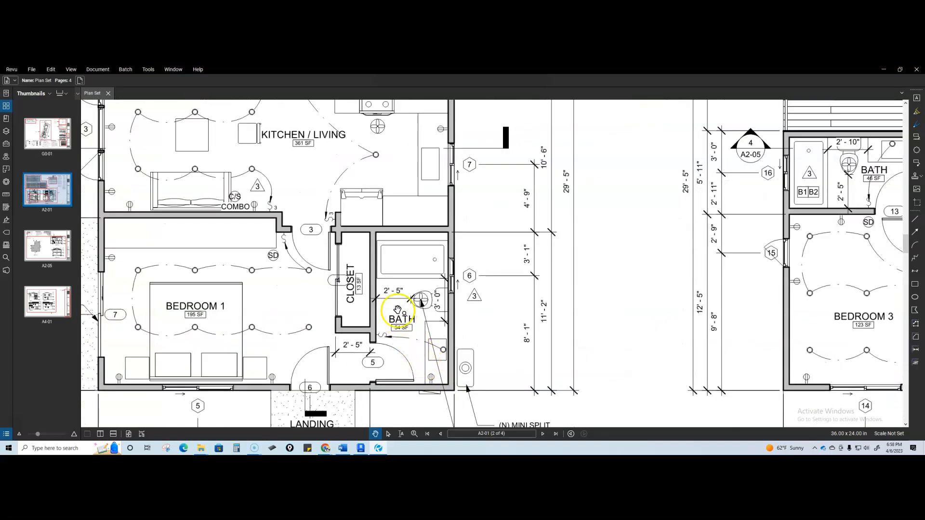
pyautogui.scroll(-6, 410, 327)
pyautogui.moveTo(595, 223); pyautogui.dragTo(557, 263)
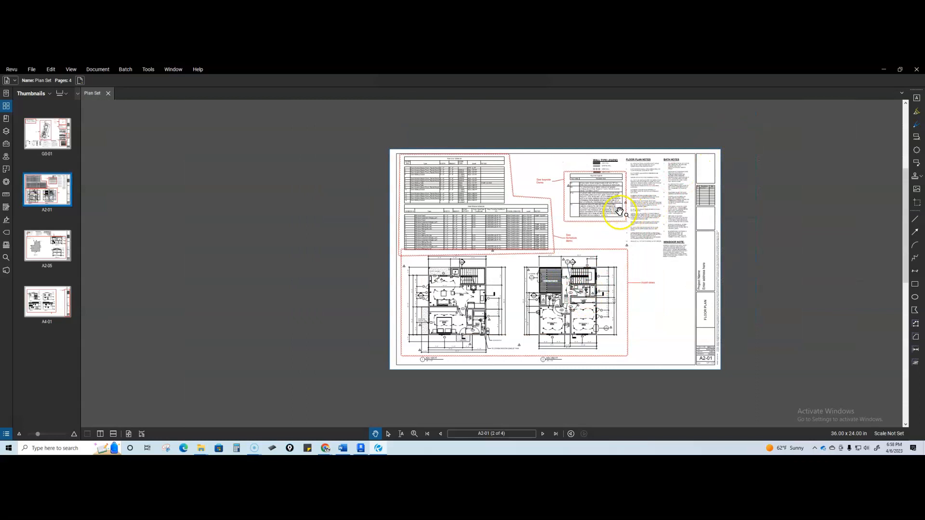
# - Switch back to Revit and open the 1st FF floor plan at the bathroom beside the MBR
pyautogui.click(884, 72)
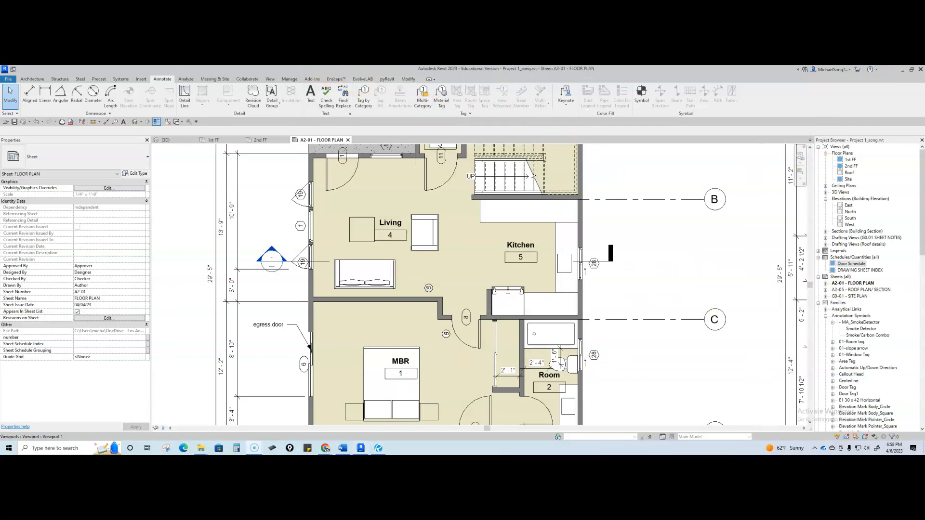
pyautogui.doubleClick(850, 160)
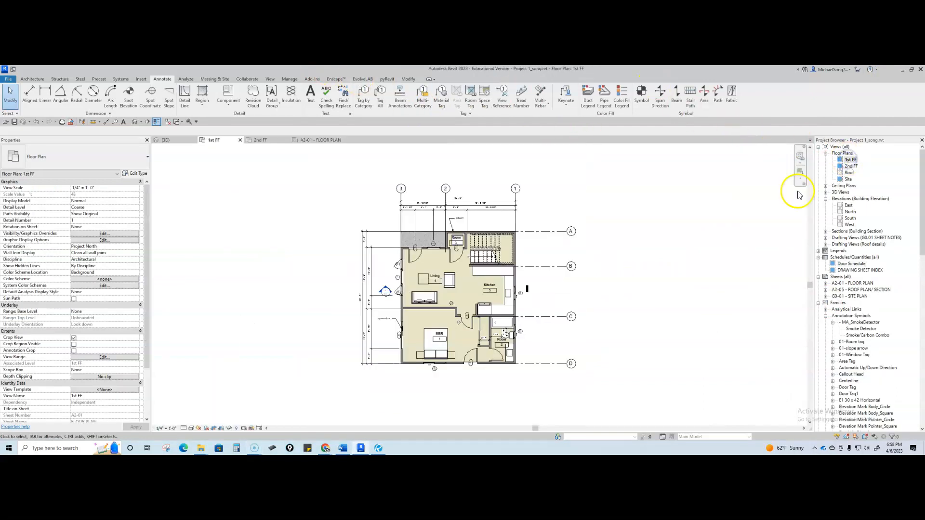
pyautogui.scroll(4, 513, 343)
pyautogui.moveTo(513, 343); pyautogui.dragTo(407, 266, button='middle')
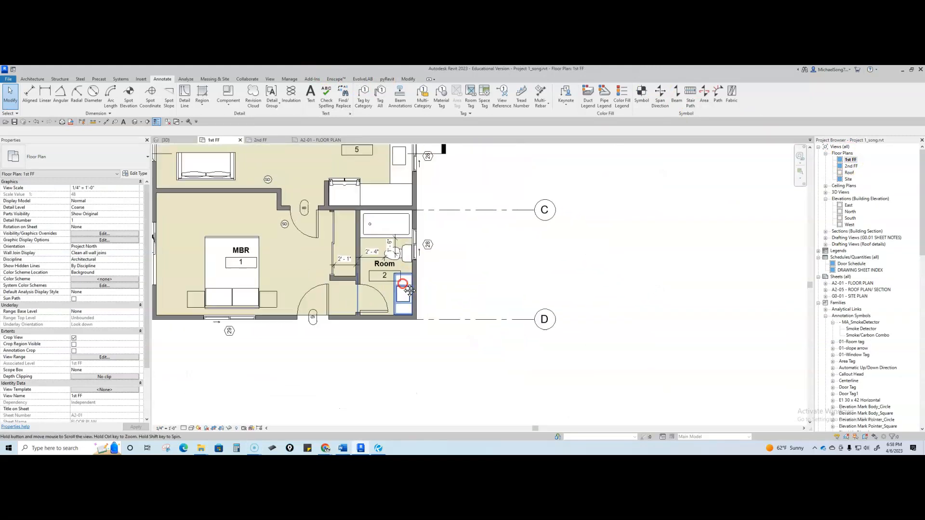
pyautogui.scroll(1, 377, 289)
pyautogui.scroll(1, 376, 285)
pyautogui.moveTo(379, 294); pyautogui.dragTo(380, 304, button='middle')
pyautogui.scroll(-2, 403, 294)
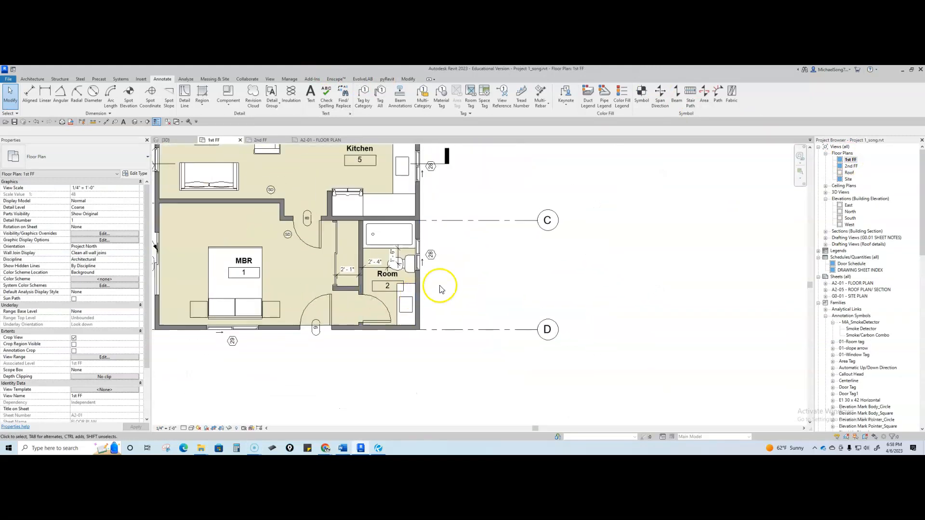
pyautogui.moveTo(441, 285); pyautogui.dragTo(446, 294, button='middle')
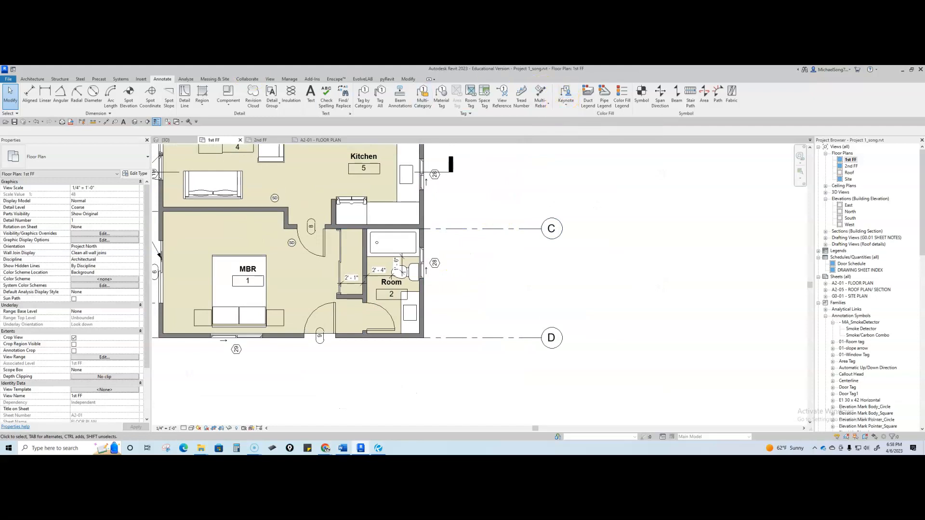
# - Open the keynoting settings and browse for a keynote file in the Keynotes folder within 02_class and Con Doc
pyautogui.click(567, 109)
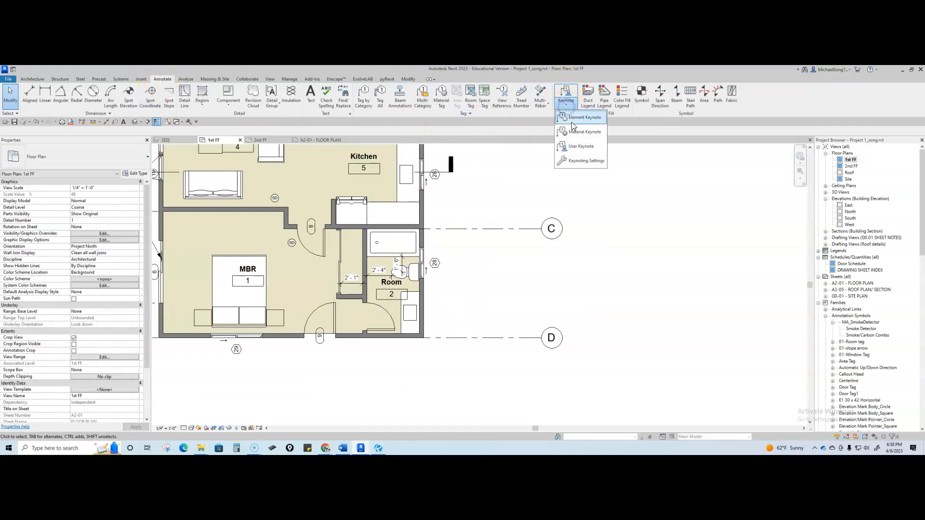
pyautogui.click(580, 162)
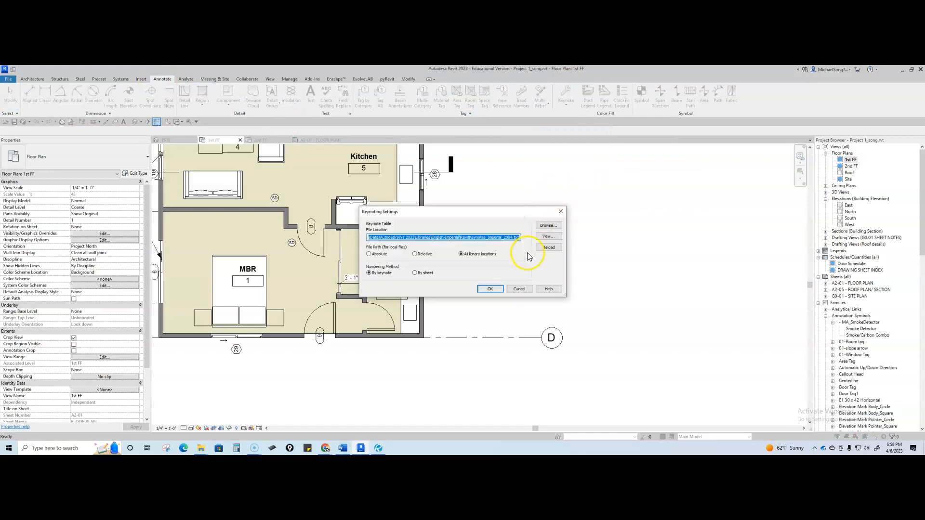
pyautogui.click(548, 226)
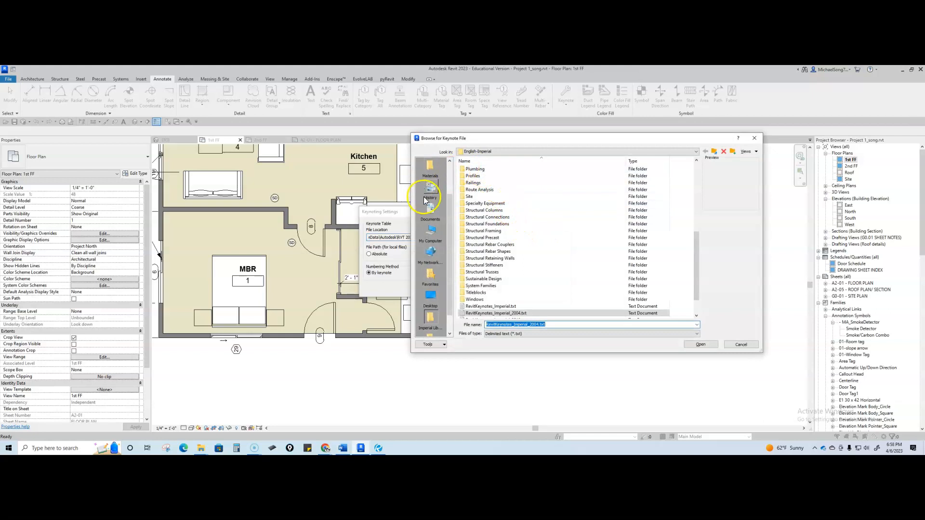
pyautogui.click(430, 298)
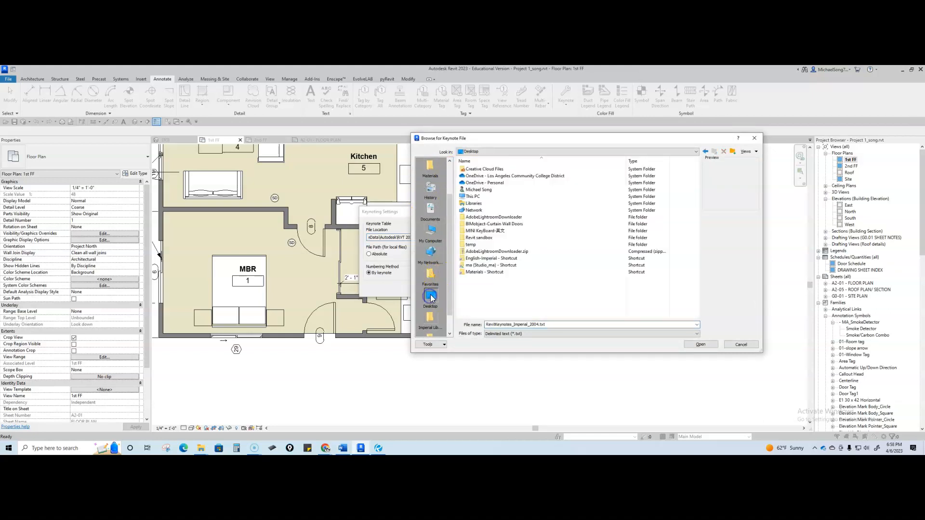
pyautogui.doubleClick(498, 177)
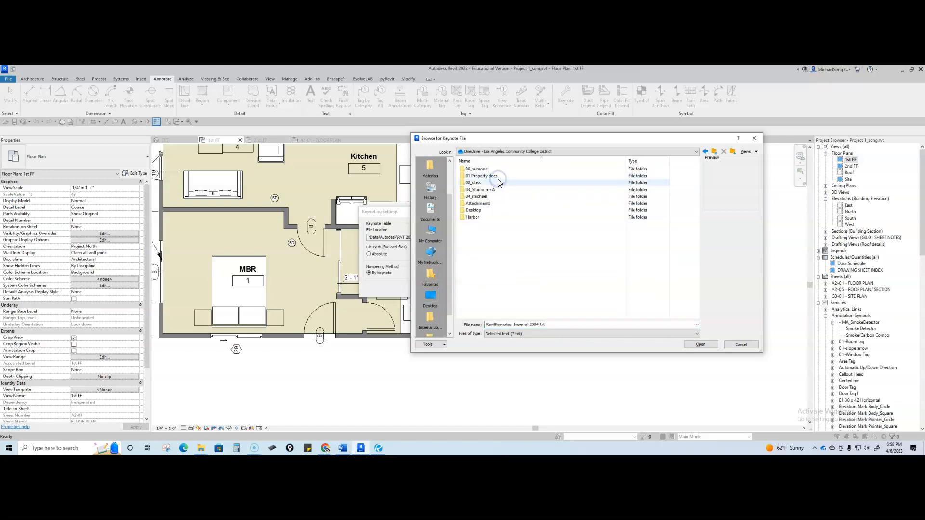
pyautogui.doubleClick(484, 183)
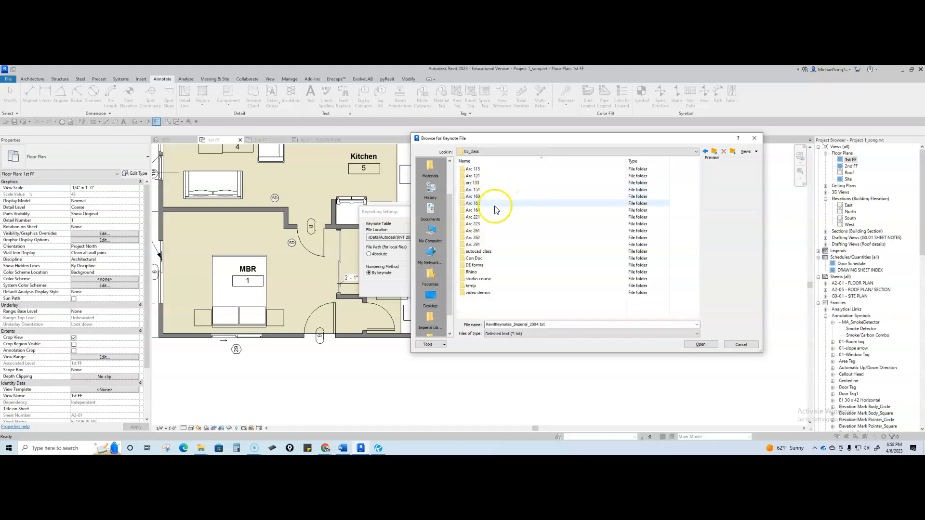
pyautogui.doubleClick(473, 259)
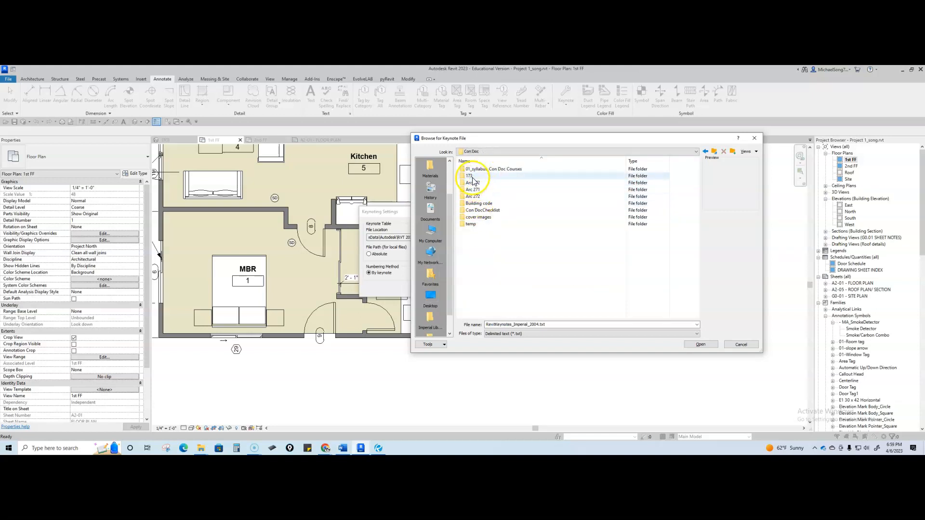
pyautogui.doubleClick(473, 176)
pyautogui.doubleClick(474, 176)
# - Load -MA_KEYNOTE.txt as the project's keynote table and accept the keynoting settings
pyautogui.click(481, 169)
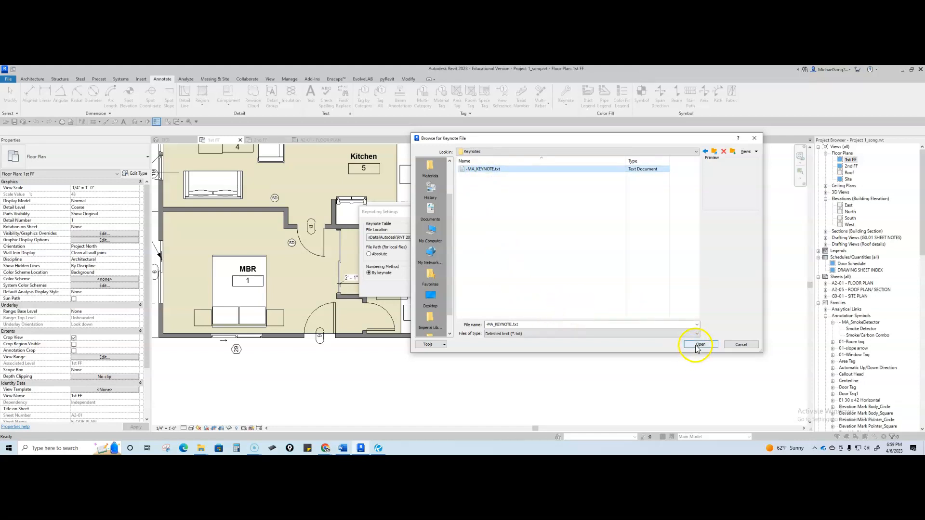
pyautogui.click(700, 344)
pyautogui.click(506, 272)
pyautogui.click(506, 258)
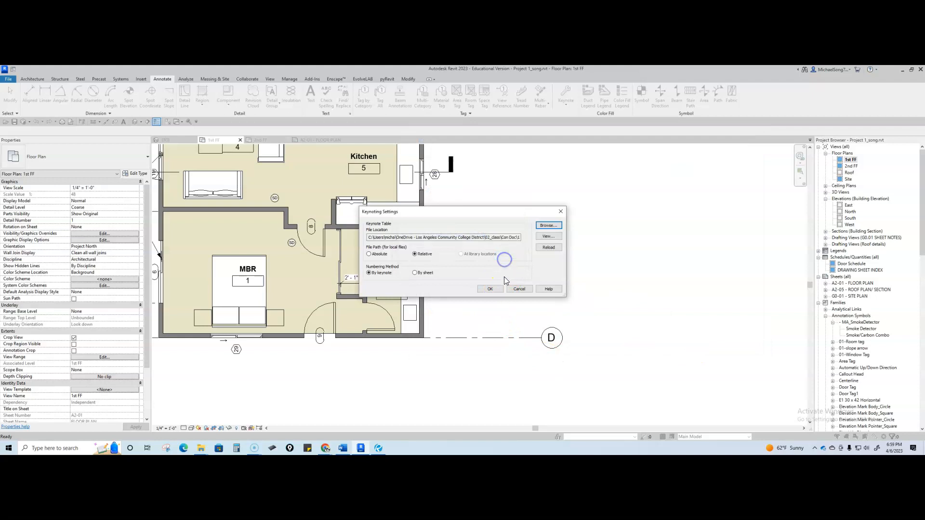
pyautogui.click(491, 289)
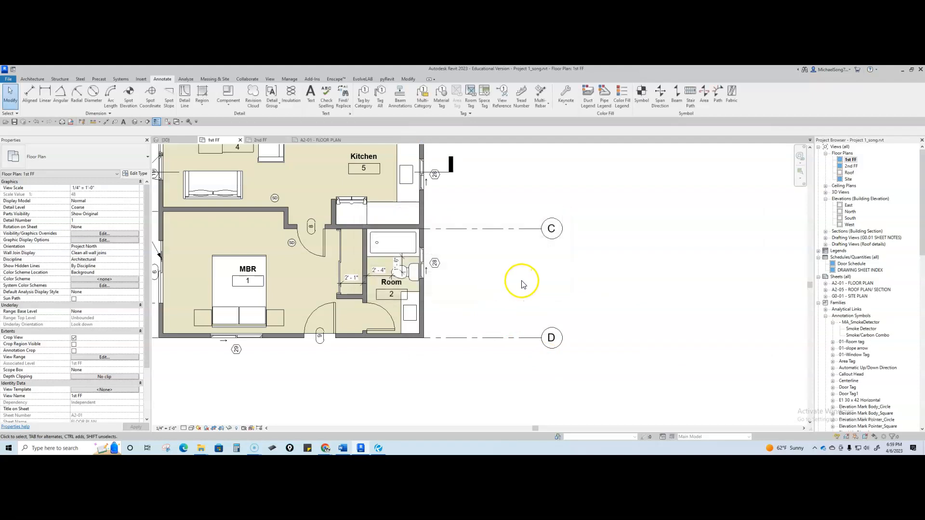
# - Place a user keynote tag without a leader at the toilet in Room 2, using note B2 from 02 BATHROOM
pyautogui.click(567, 107)
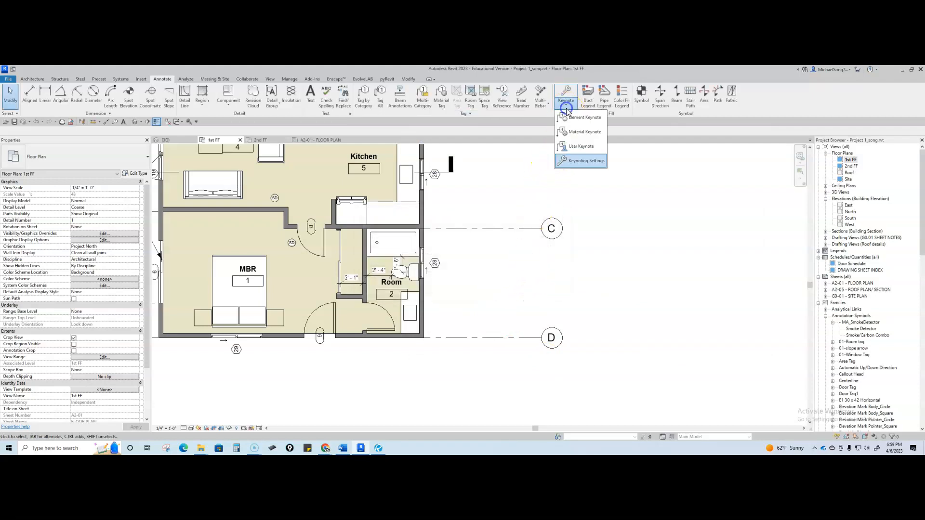
pyautogui.click(566, 147)
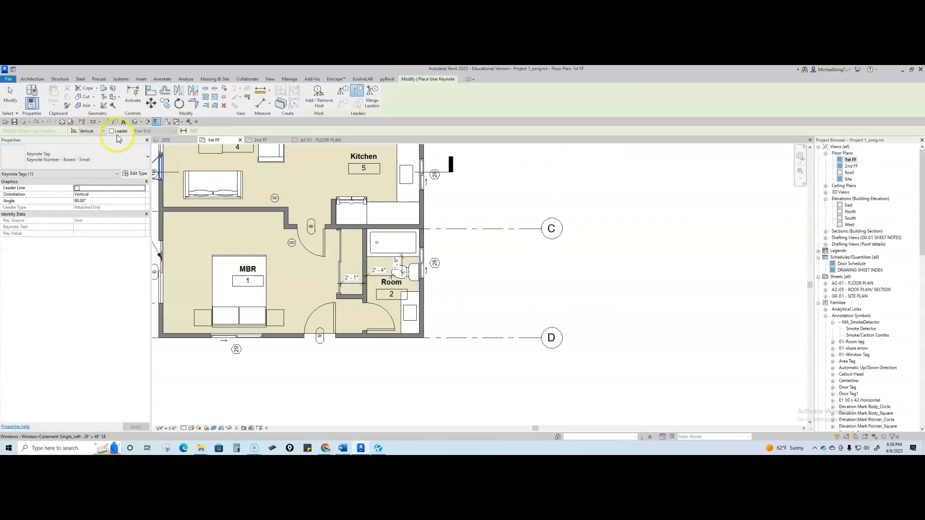
pyautogui.scroll(2, 391, 308)
pyautogui.scroll(1, 385, 286)
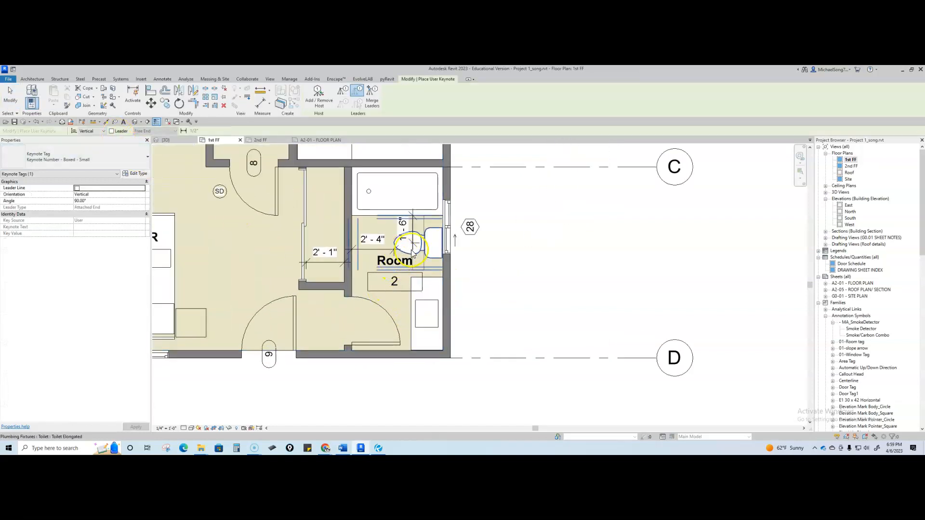
pyautogui.click(432, 233)
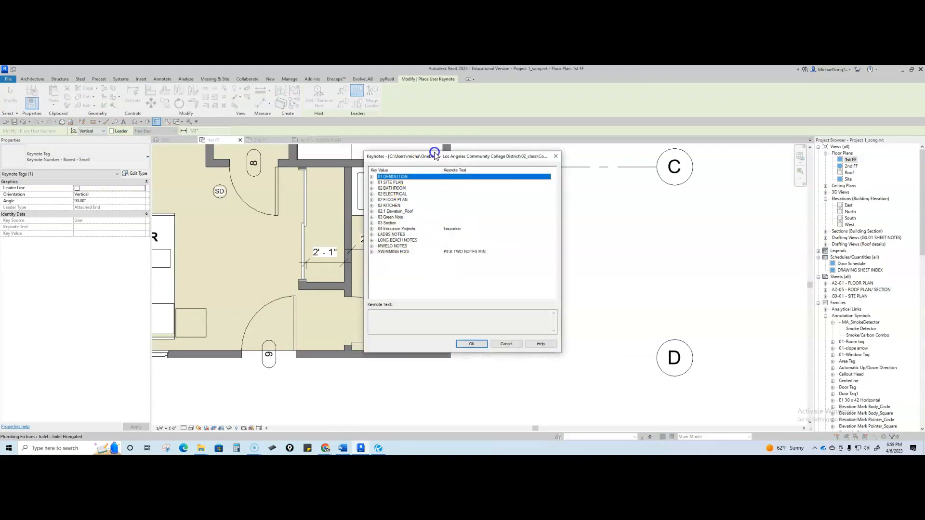
pyautogui.moveTo(438, 156); pyautogui.dragTo(611, 168)
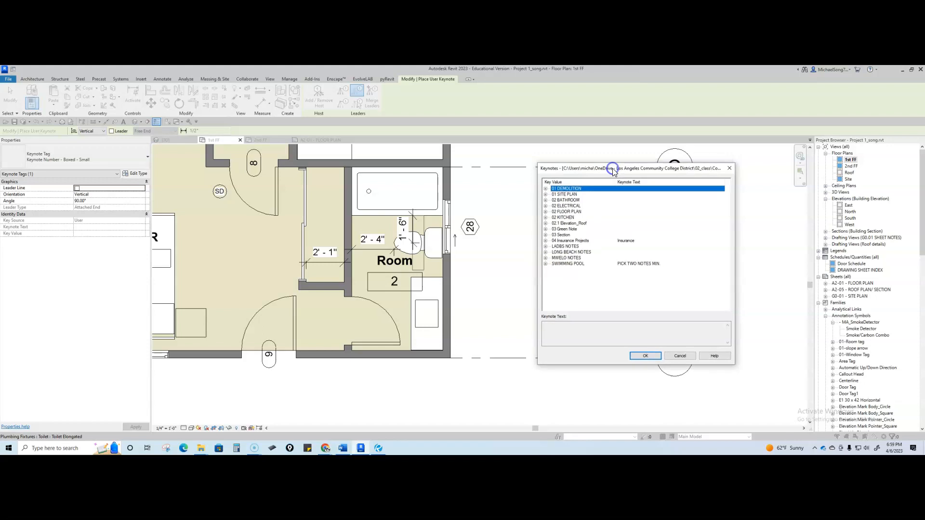
pyautogui.click(546, 200)
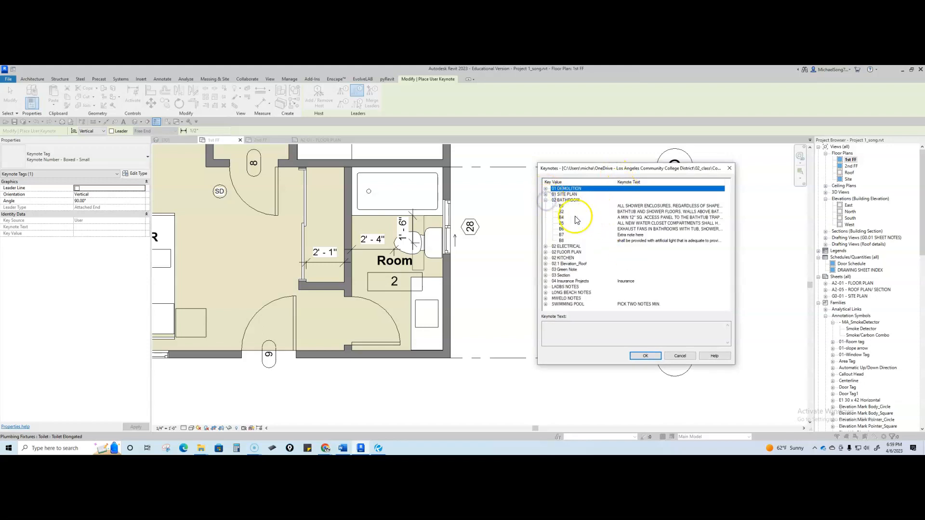
pyautogui.click(638, 211)
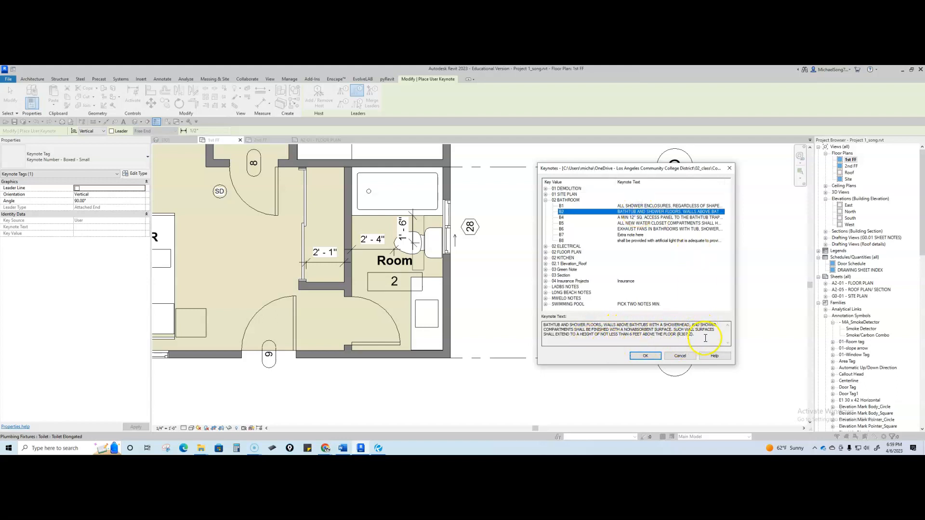
pyautogui.click(644, 356)
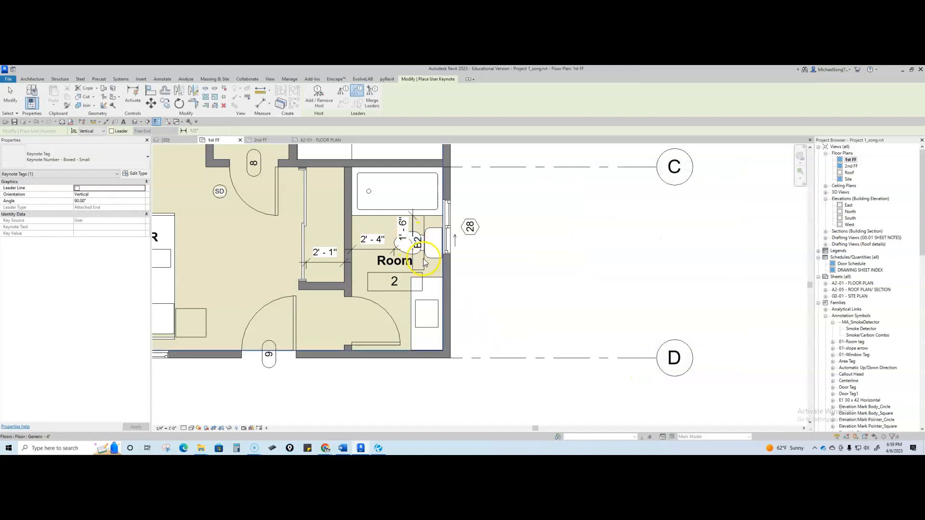
pyautogui.press('Escape')
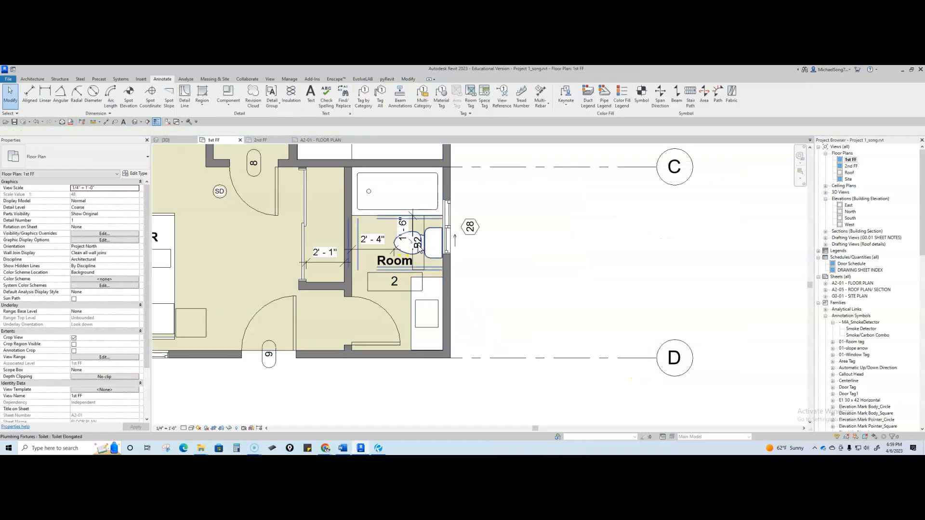
# - Move the B2 keynote tag from the toilet onto the bathtub in Room 2
pyautogui.click(418, 246)
pyautogui.click(418, 246)
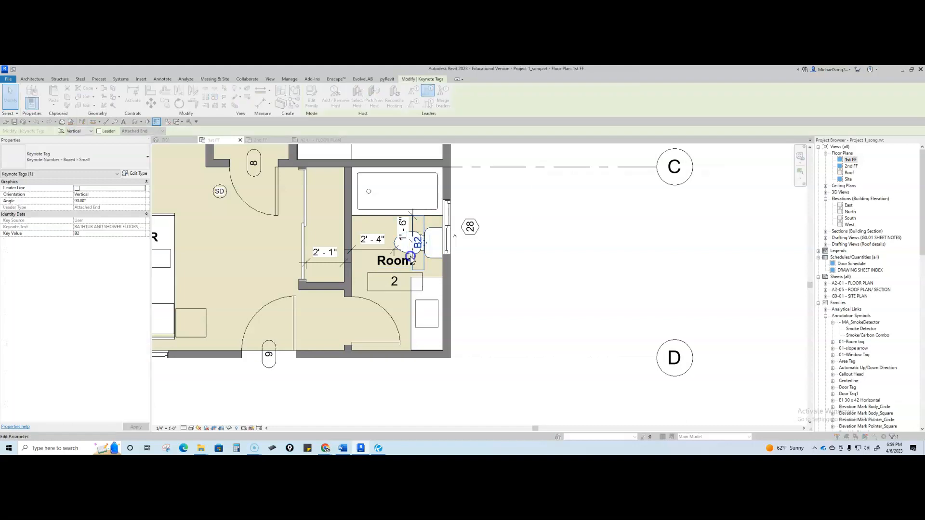
pyautogui.press('Escape')
pyautogui.moveTo(424, 243); pyautogui.dragTo(389, 290)
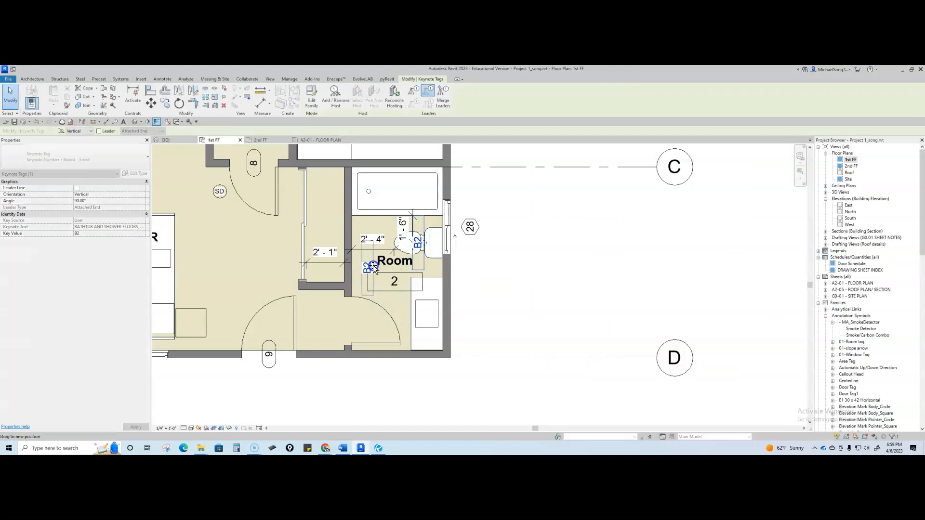
pyautogui.moveTo(386, 194); pyautogui.dragTo(391, 194)
pyautogui.click(512, 220)
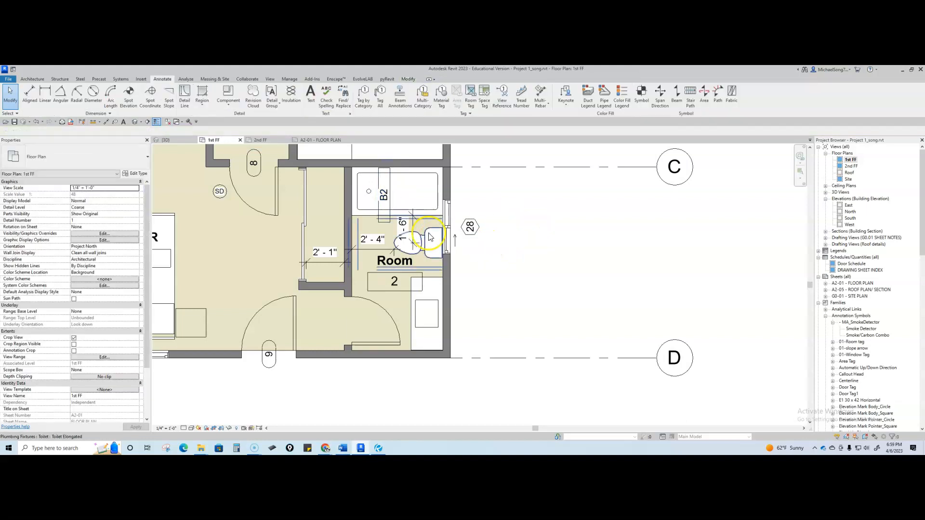
# - Place a second user keynote tag on the bathtub beside B2, using water closet note B5 from 02 BATHROOM
pyautogui.scroll(-1, 431, 236)
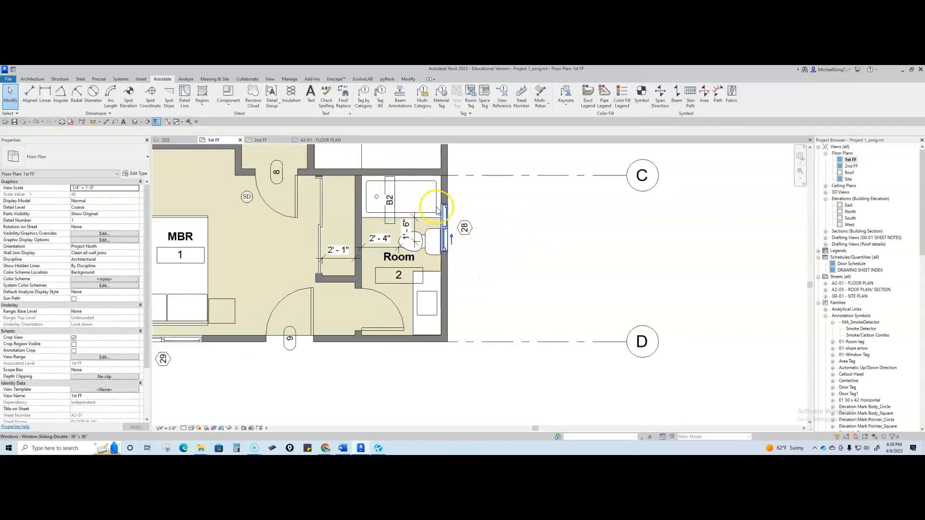
pyautogui.click(565, 94)
pyautogui.click(430, 216)
pyautogui.click(465, 222)
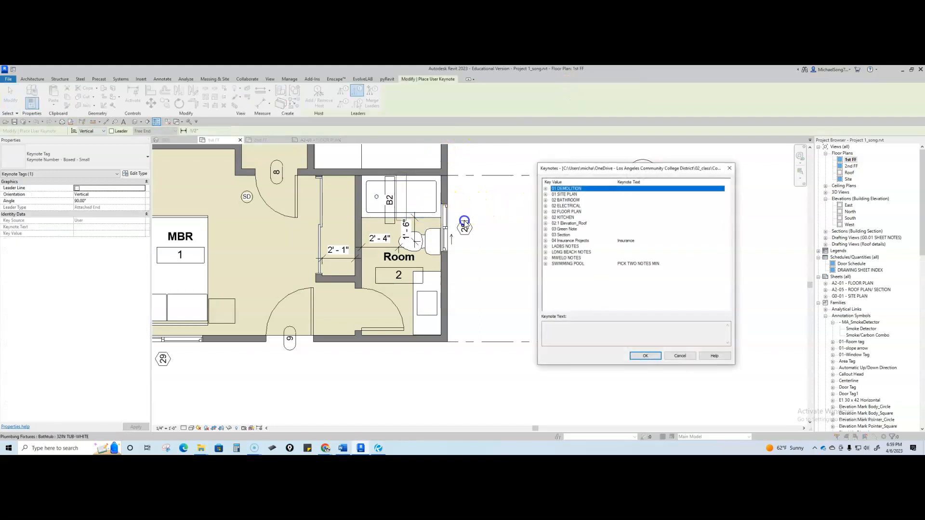
pyautogui.click(546, 201)
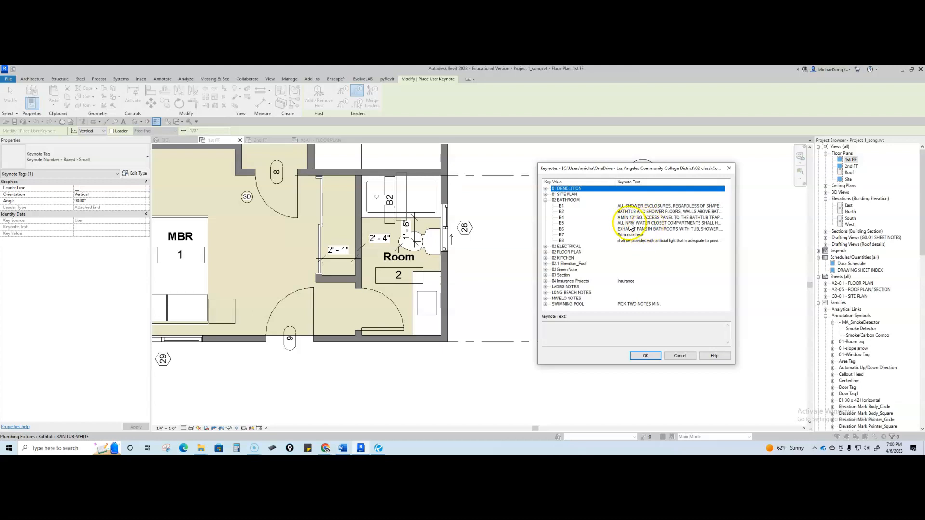
pyautogui.click(562, 224)
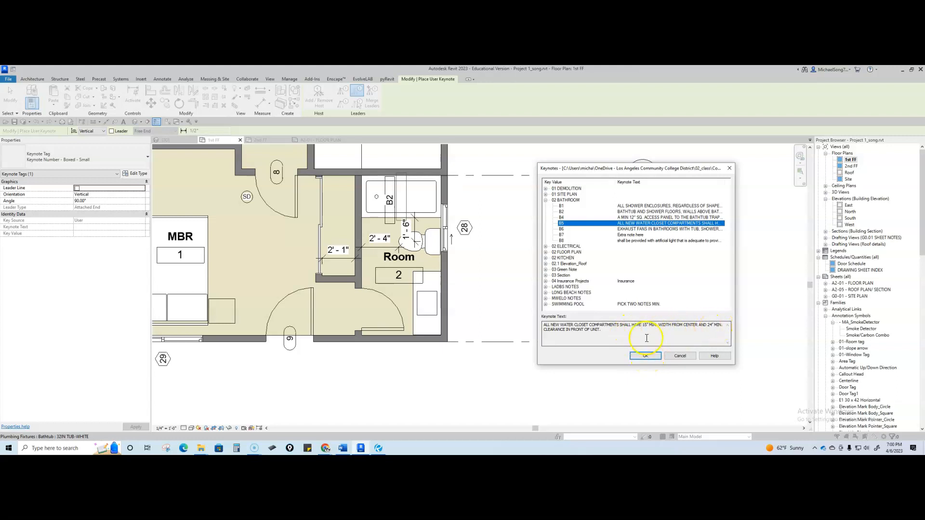
pyautogui.click(641, 359)
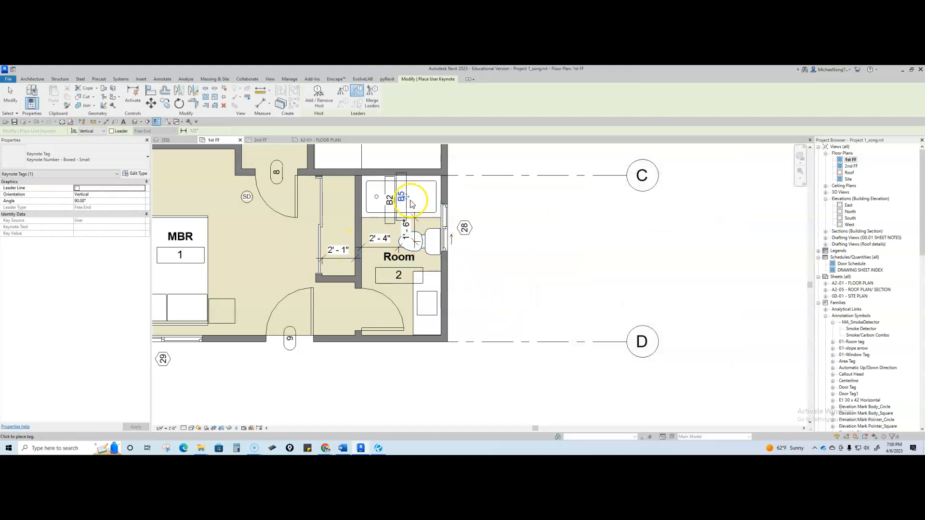
# - Move the B5 keynote tag from the bathtub onto the toilet and finish placing keynotes
pyautogui.click(408, 201)
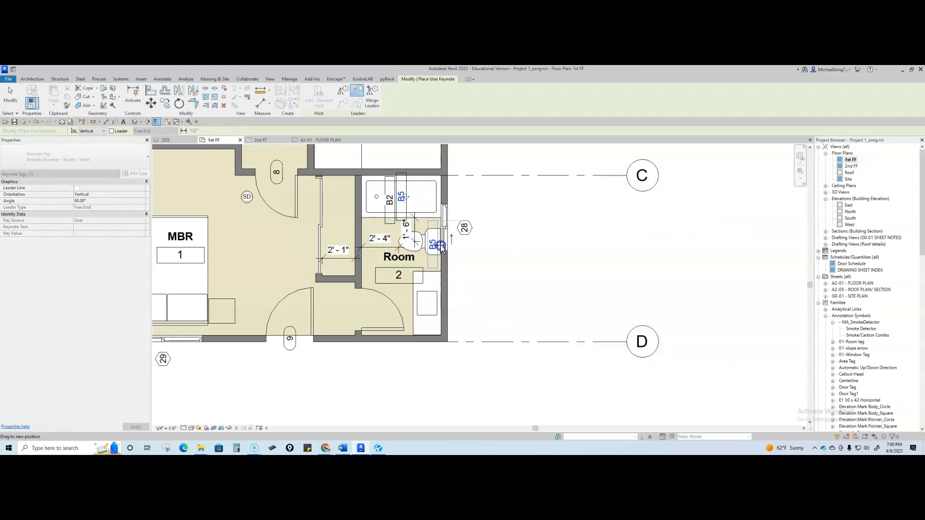
pyautogui.click(440, 243)
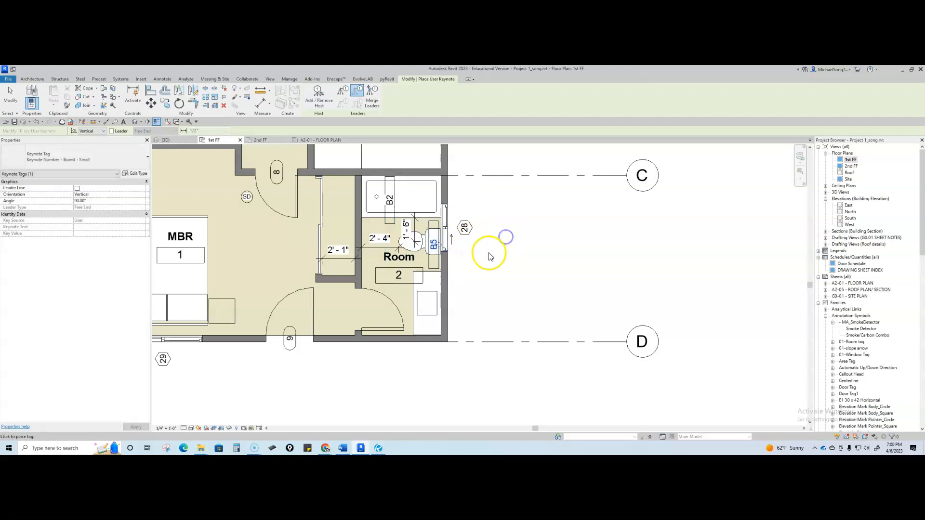
pyautogui.scroll(-2, 486, 250)
pyautogui.press('Escape')
pyautogui.press('Escape')
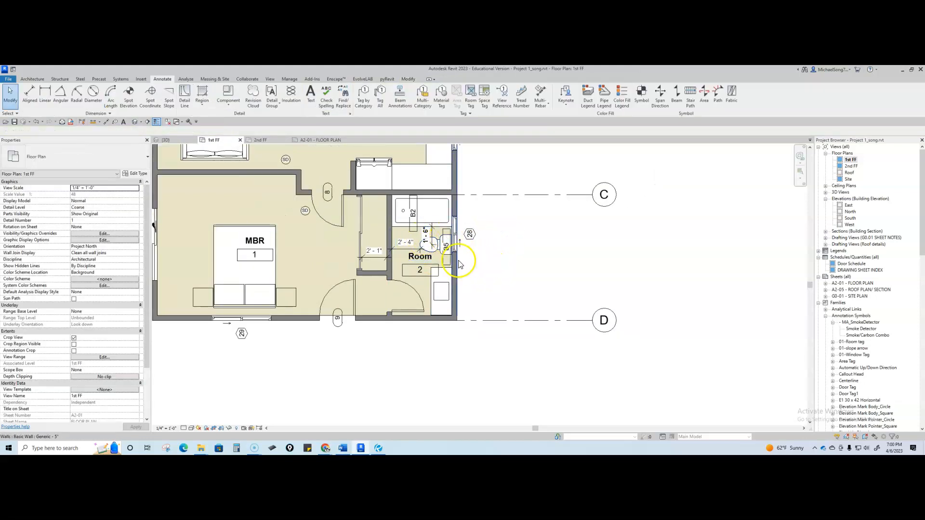
# - Open sheet A2-01 and review the bathroom keynote tags in the first floor plan and the overall sheet layout
pyautogui.scroll(-4, 501, 268)
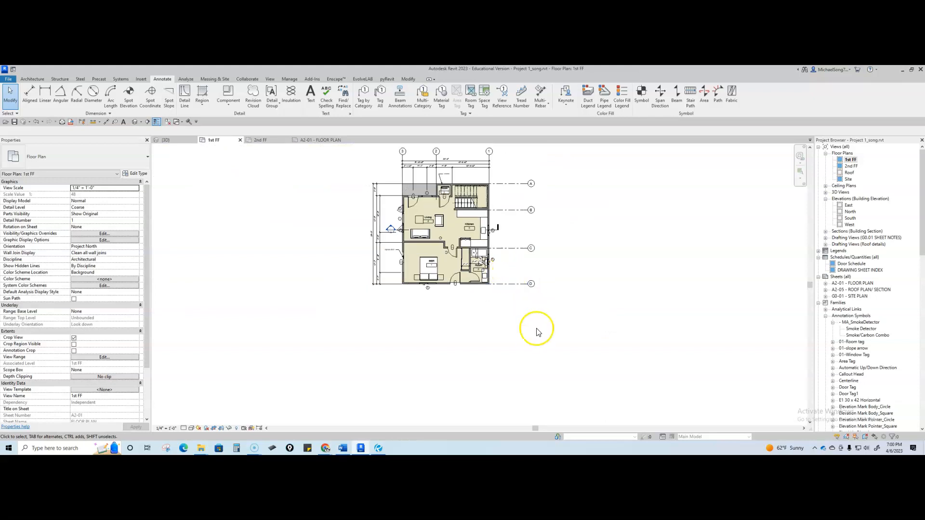
pyautogui.click(325, 140)
pyautogui.scroll(-5, 465, 250)
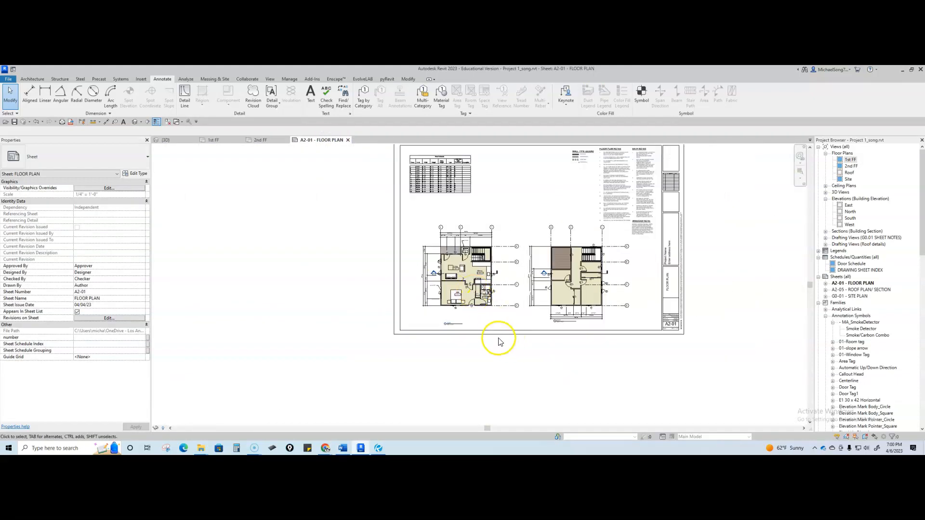
pyautogui.scroll(7, 464, 288)
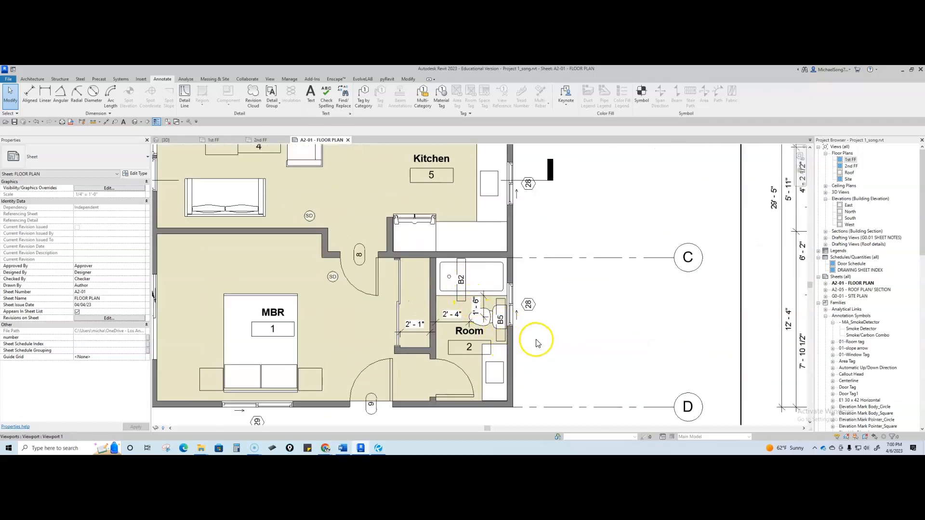
pyautogui.scroll(-6, 537, 343)
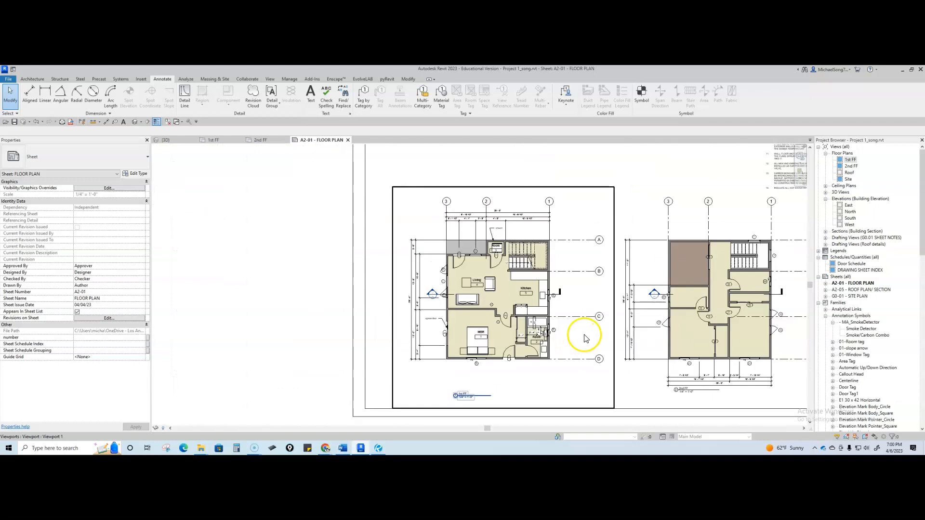
pyautogui.moveTo(584, 388); pyautogui.dragTo(520, 348, button='middle')
pyautogui.scroll(-3, 520, 348)
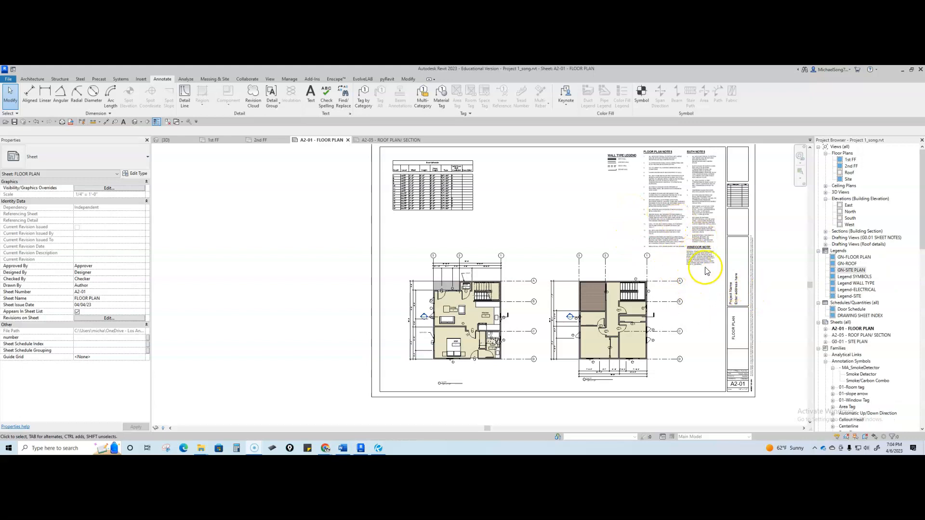
# - Create a keynote legend called Keynote Legend with Key Value and Keynote Text fields, filtered by sheet, and return to sheet A2-01
pyautogui.rightClick(838, 253)
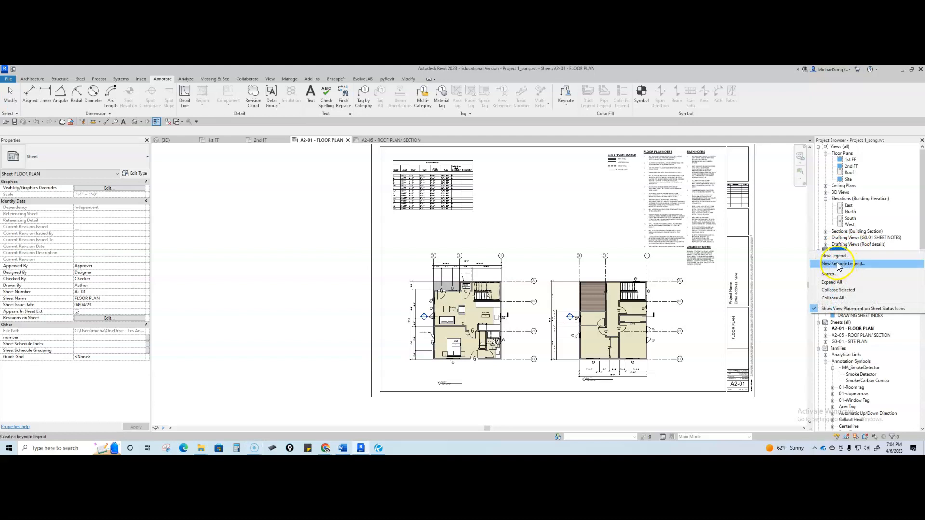
pyautogui.click(838, 264)
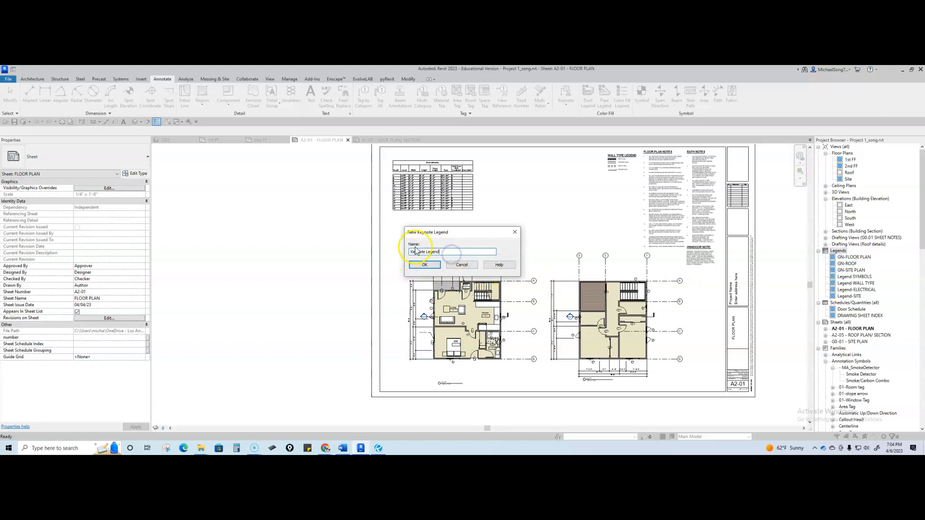
pyautogui.click(424, 265)
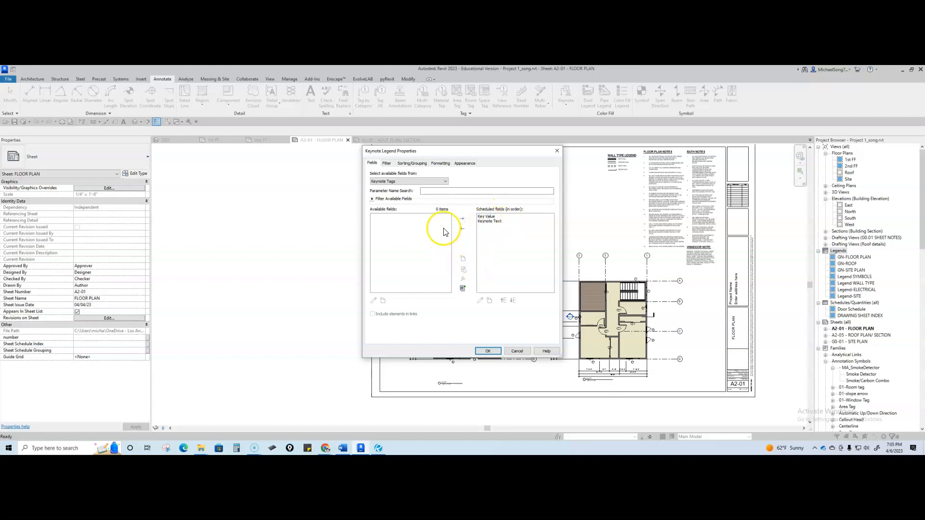
pyautogui.click(412, 163)
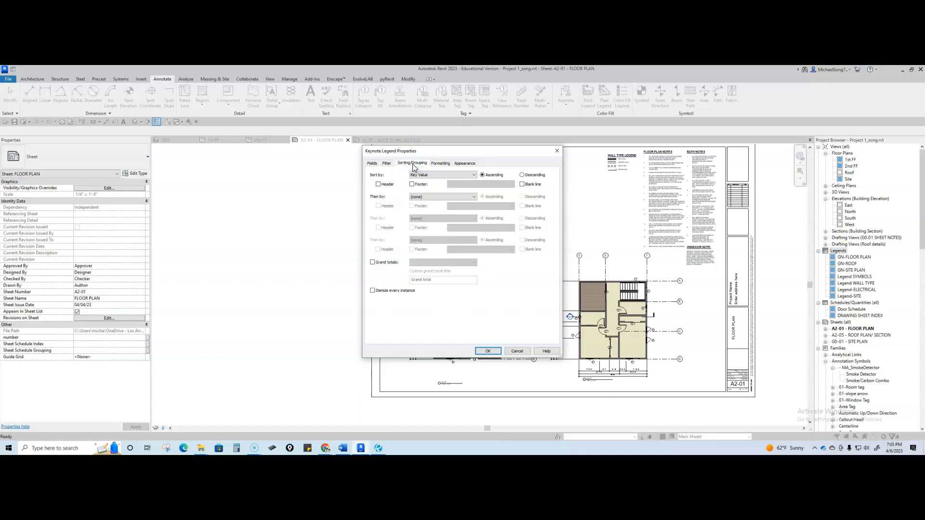
pyautogui.click(387, 164)
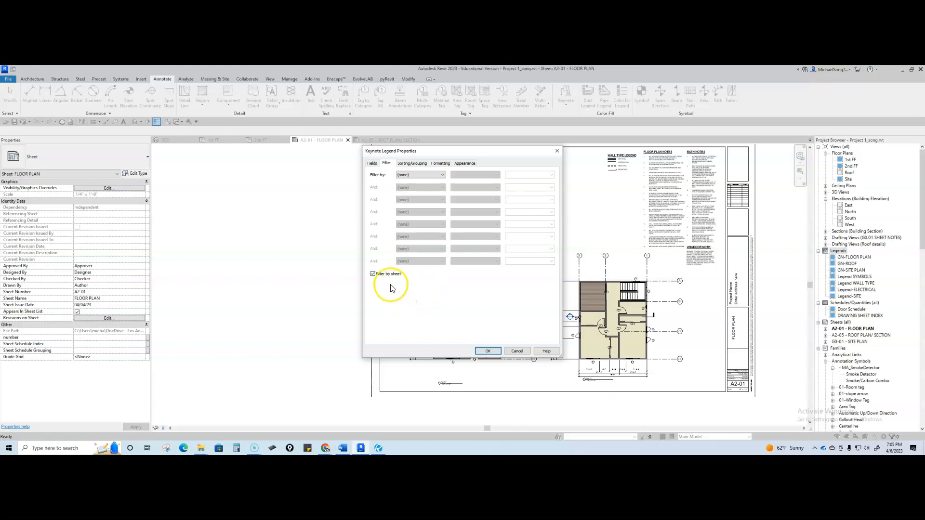
pyautogui.click(486, 351)
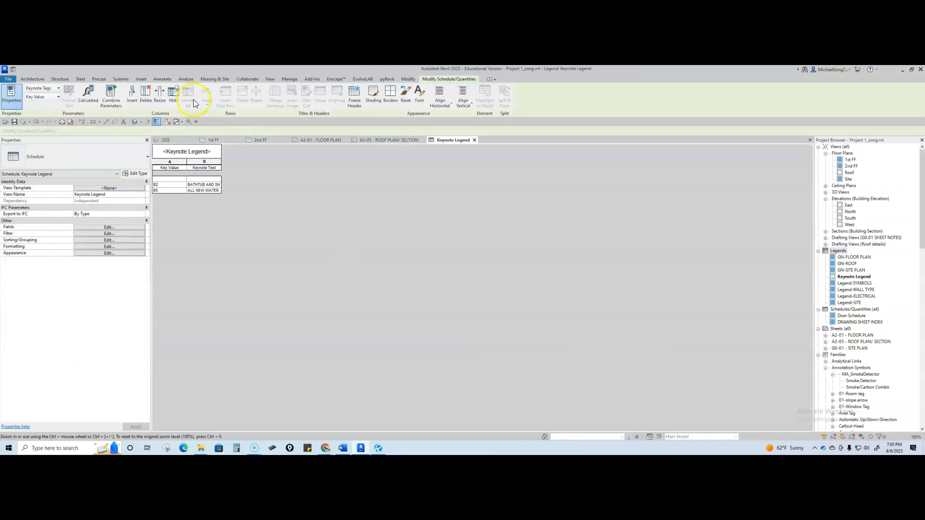
pyautogui.click(474, 140)
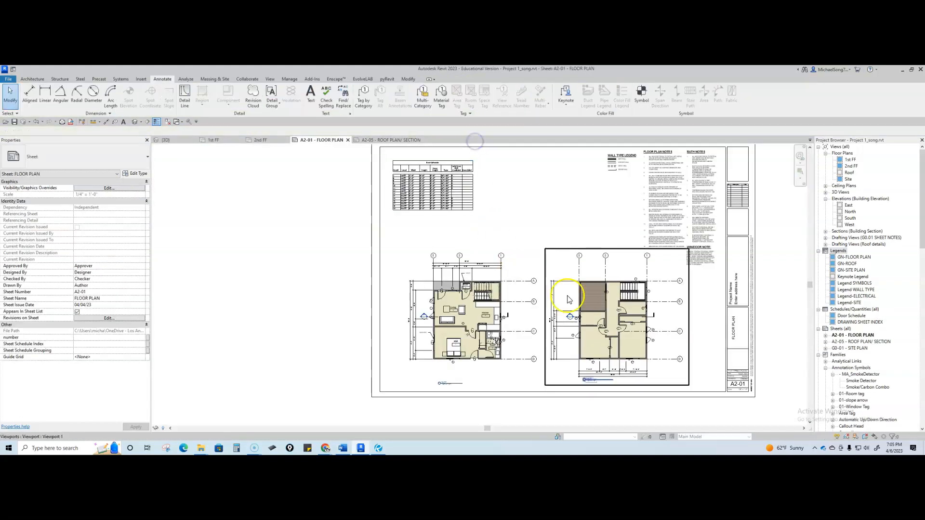
# - Place the keynote legend on the sheet beside the wall type legend and widen its Keynote Text column
pyautogui.click(854, 277)
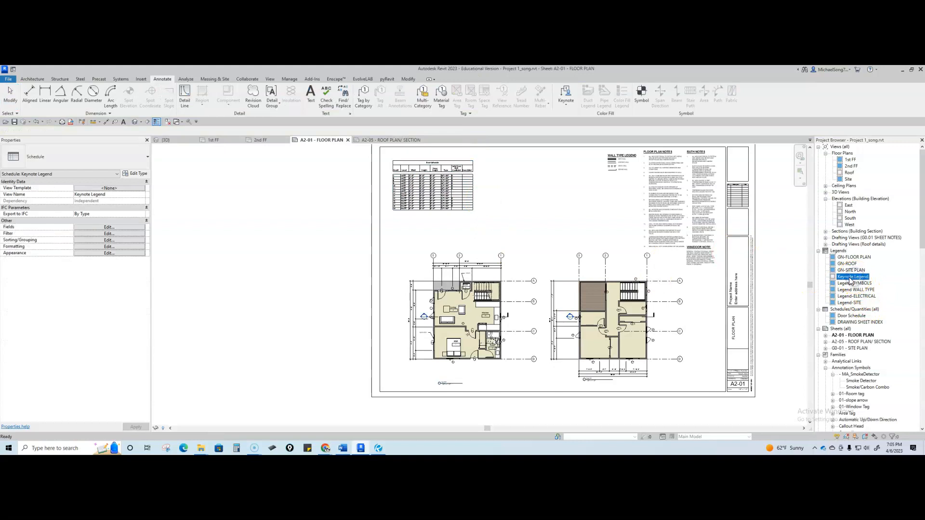
pyautogui.moveTo(841, 286); pyautogui.dragTo(580, 211)
pyautogui.click(580, 211)
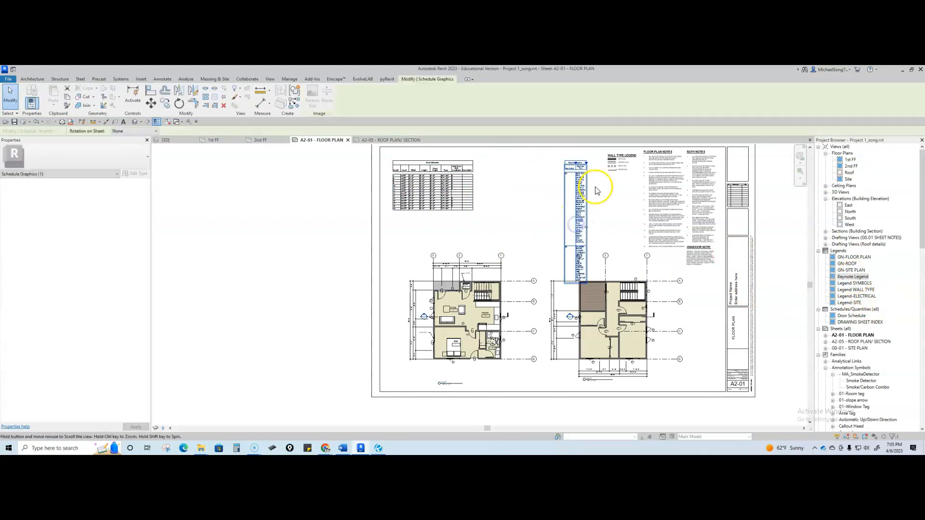
pyautogui.scroll(1, 583, 231)
pyautogui.scroll(3, 582, 231)
pyautogui.moveTo(568, 254); pyautogui.dragTo(704, 271)
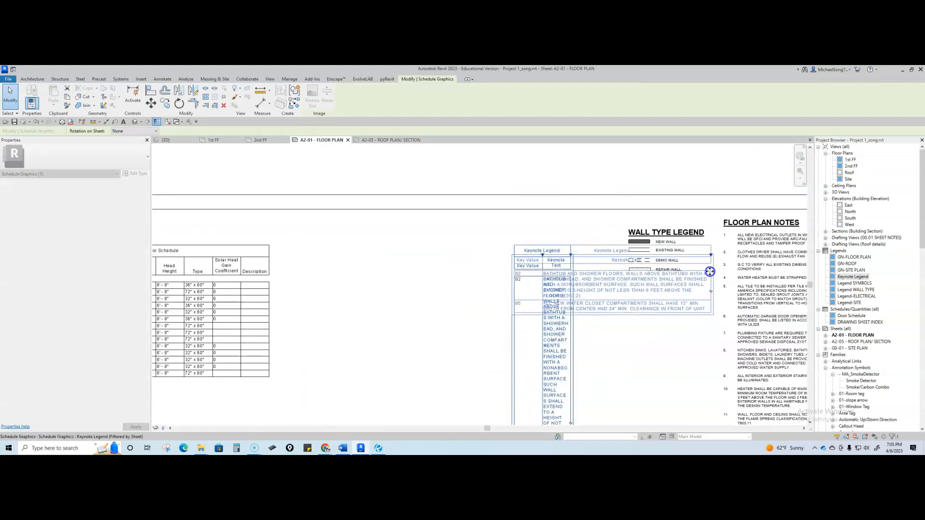
# - Move the keynote legend off the wall type legend and down into the gap between the two floor plans
pyautogui.scroll(-2, 662, 342)
pyautogui.moveTo(663, 342); pyautogui.dragTo(634, 305, button='middle')
pyautogui.moveTo(605, 273); pyautogui.dragTo(600, 309)
pyautogui.click(605, 346)
pyautogui.scroll(-1, 612, 346)
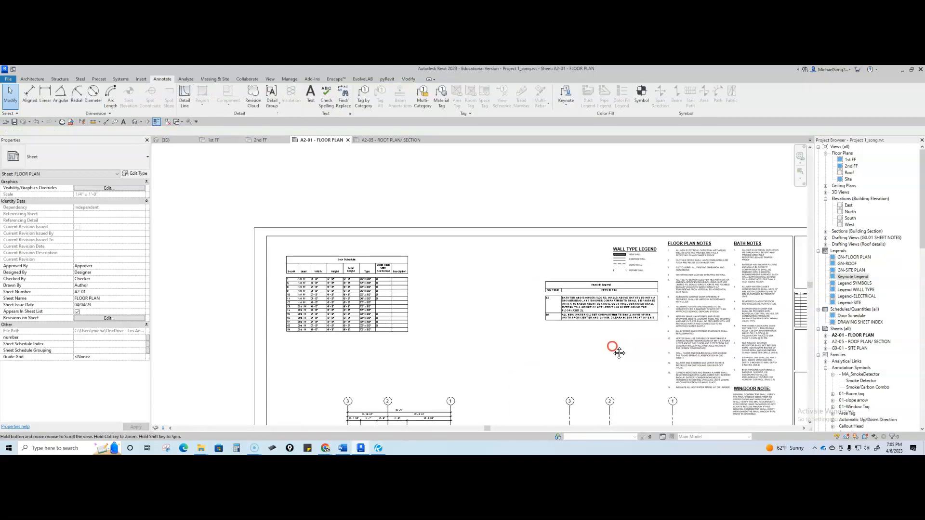
pyautogui.moveTo(613, 347); pyautogui.dragTo(593, 249, button='middle')
pyautogui.click(579, 209)
pyautogui.moveTo(580, 209)
pyautogui.mouseDown()
pyautogui.moveTo(556, 310)
pyautogui.moveTo(497, 316)
pyautogui.mouseUp()
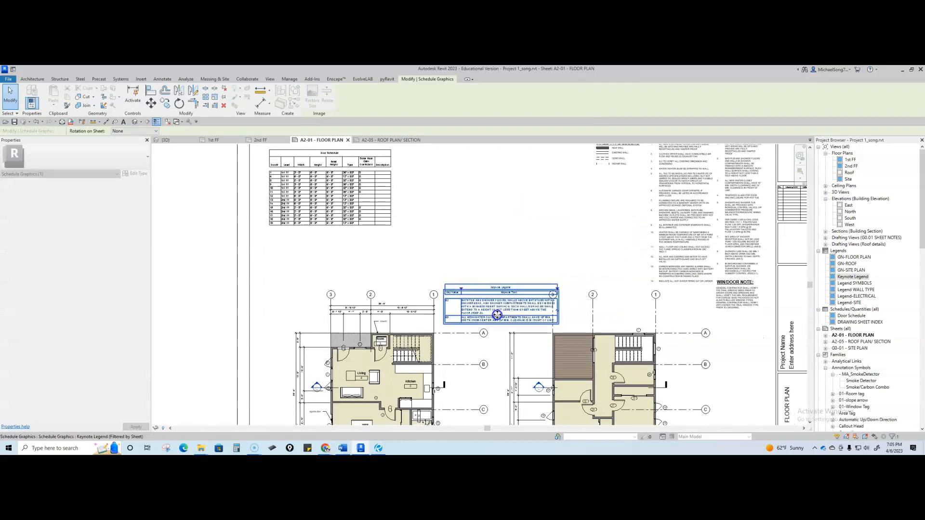
pyautogui.click(511, 343)
pyautogui.moveTo(511, 344); pyautogui.dragTo(523, 281, button='middle')
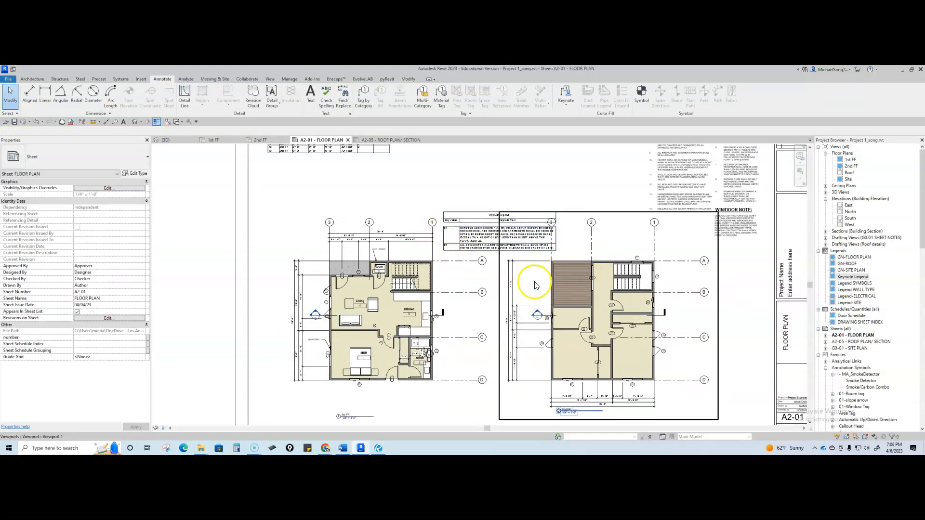
# - Activate the second floor plan and place a user keynote tag at door 16, using note FLR 1 from 02 FLOOR PLAN
pyautogui.doubleClick(535, 286)
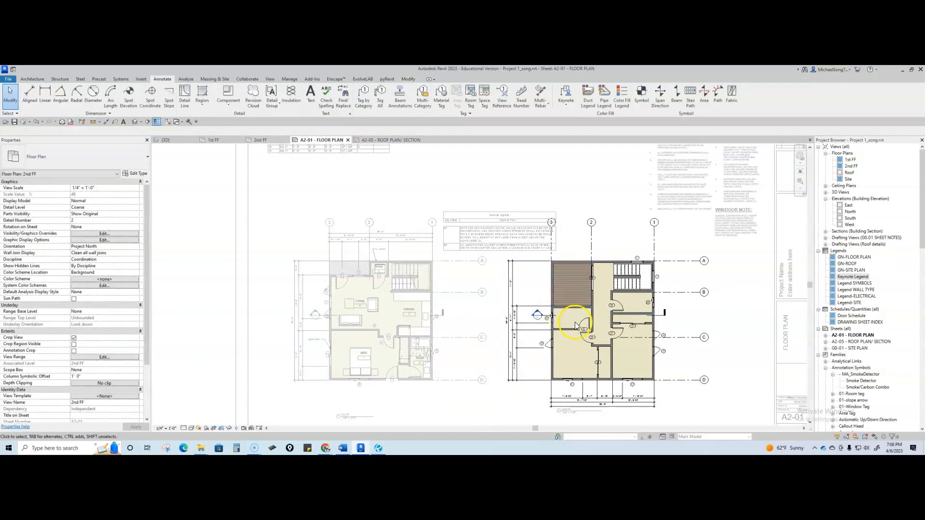
pyautogui.click(565, 93)
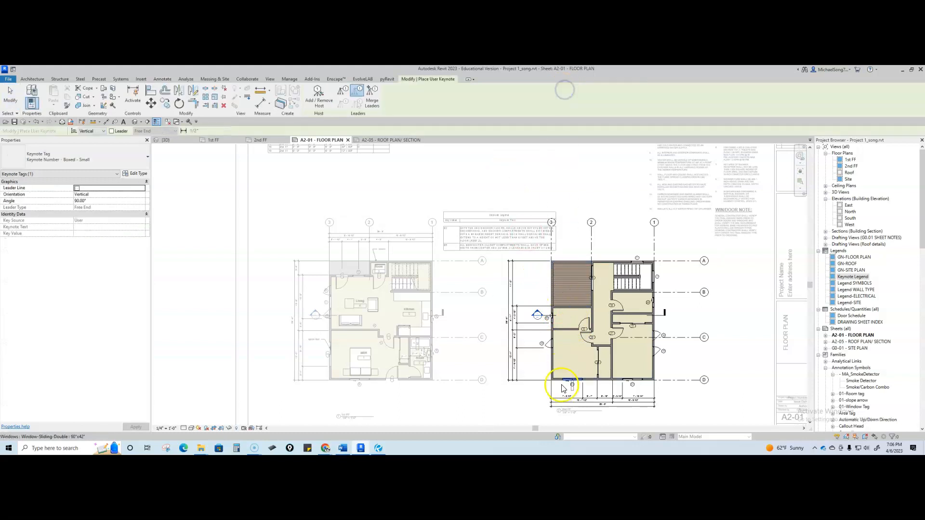
pyautogui.click(584, 326)
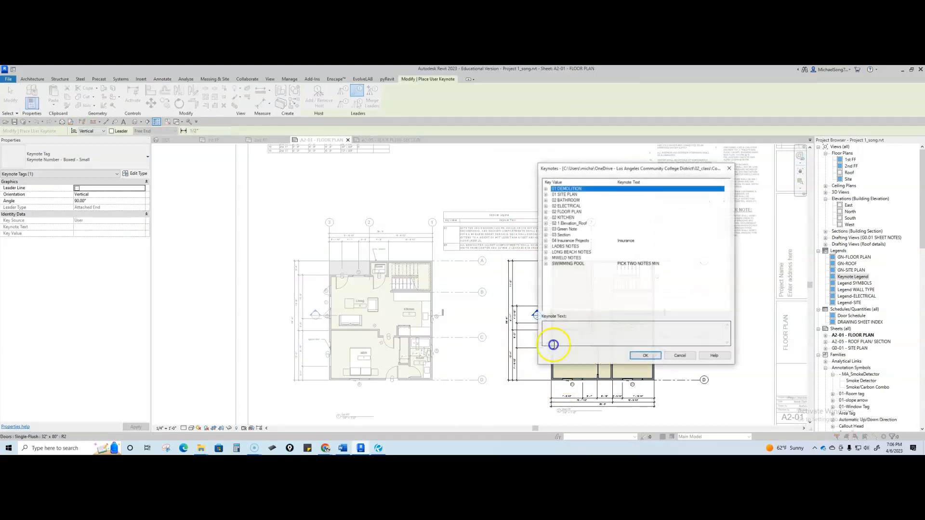
pyautogui.click(547, 212)
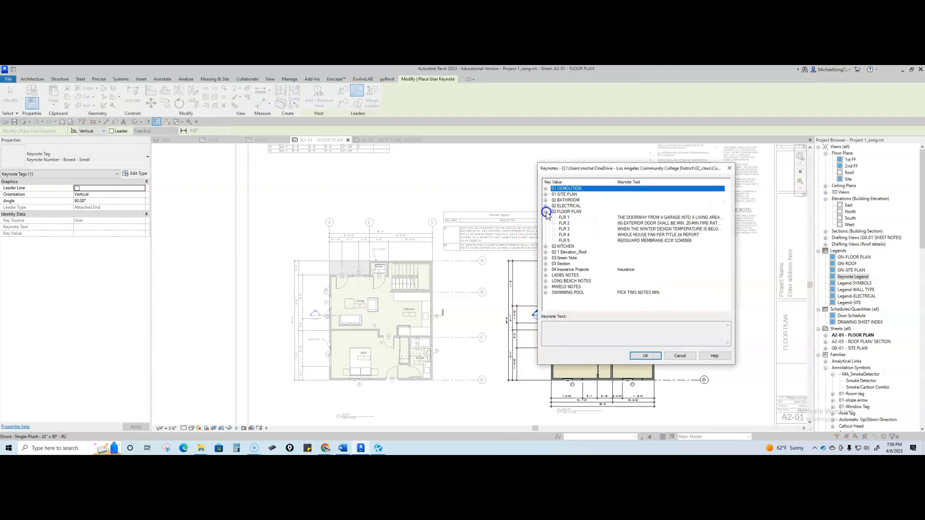
pyautogui.click(563, 229)
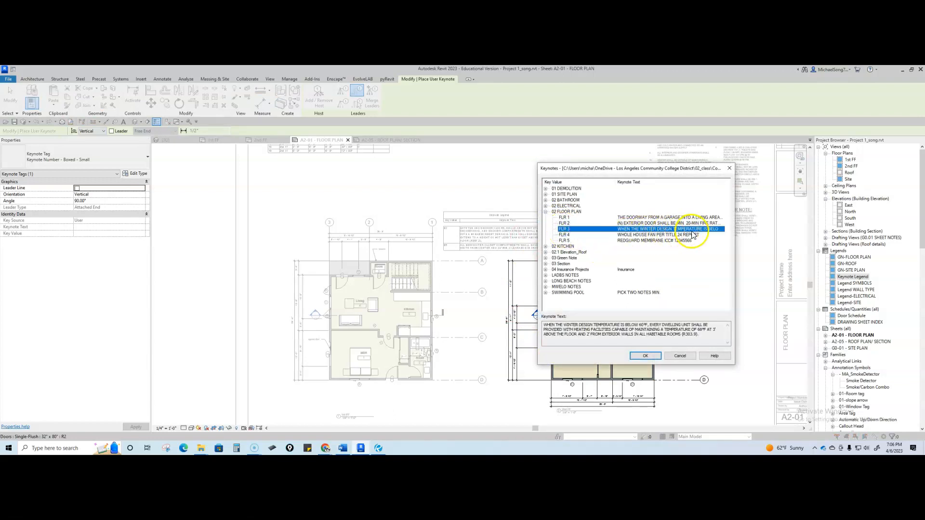
pyautogui.click(640, 218)
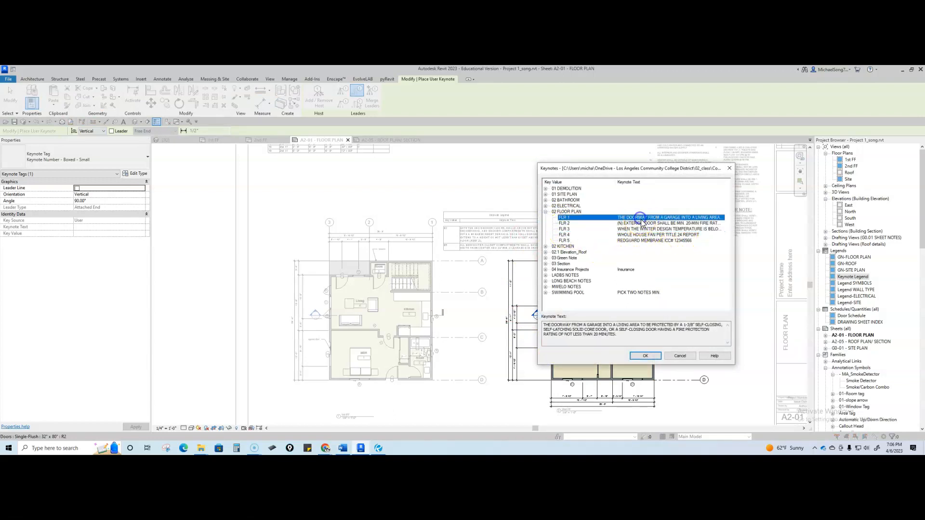
pyautogui.click(643, 356)
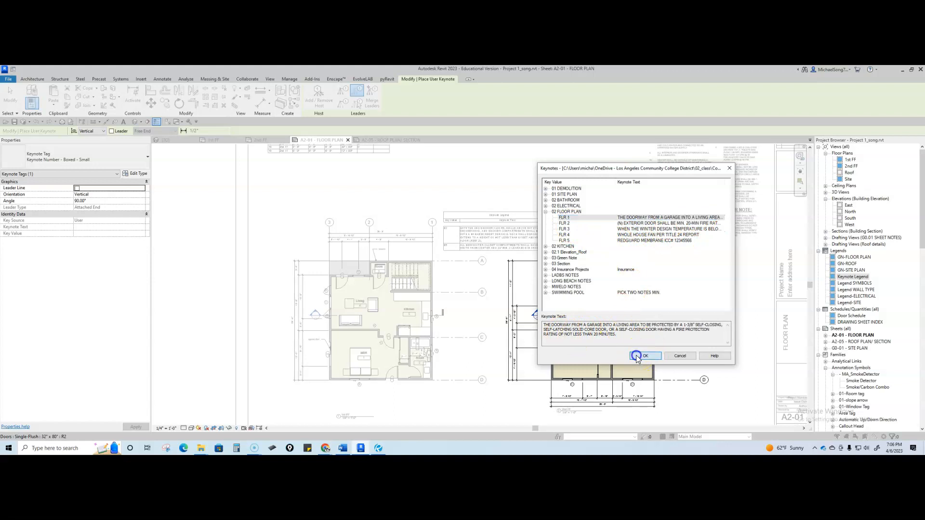
pyautogui.scroll(3, 586, 337)
pyautogui.click(586, 338)
pyautogui.press('Escape')
pyautogui.press('Escape')
pyautogui.scroll(2, 586, 338)
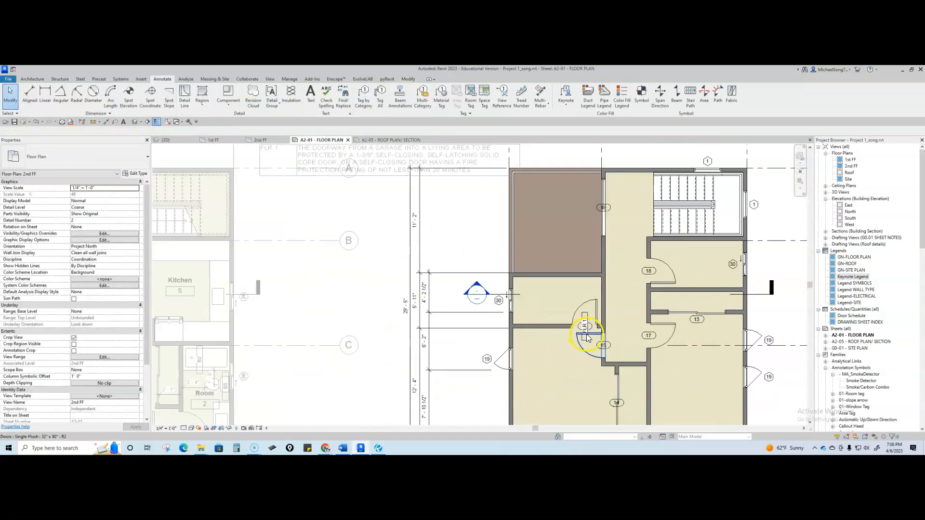
# - Move the FLR 1 keynote tag into the small room beside door 16 and deactivate the second floor plan view
pyautogui.moveTo(587, 341); pyautogui.dragTo(538, 311)
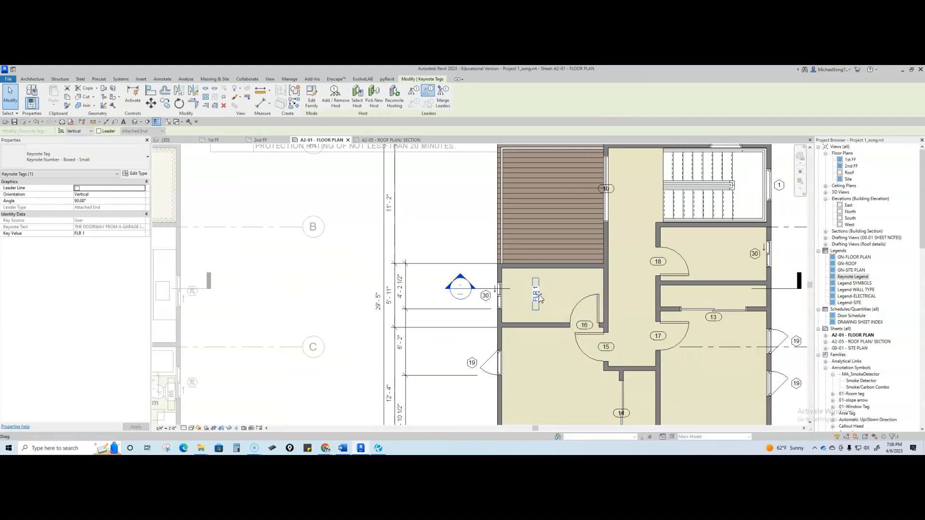
pyautogui.moveTo(539, 299); pyautogui.dragTo(629, 246)
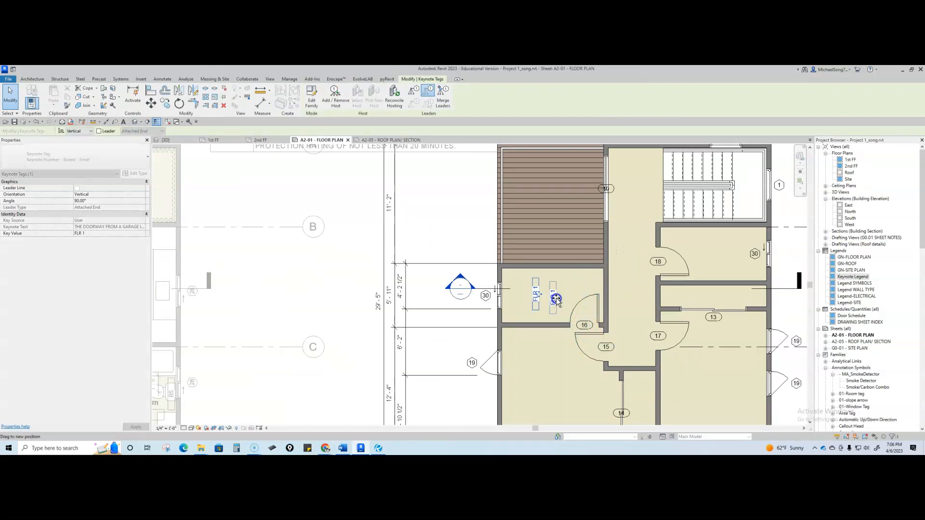
pyautogui.moveTo(556, 298); pyautogui.dragTo(556, 298)
pyautogui.scroll(-4, 558, 297)
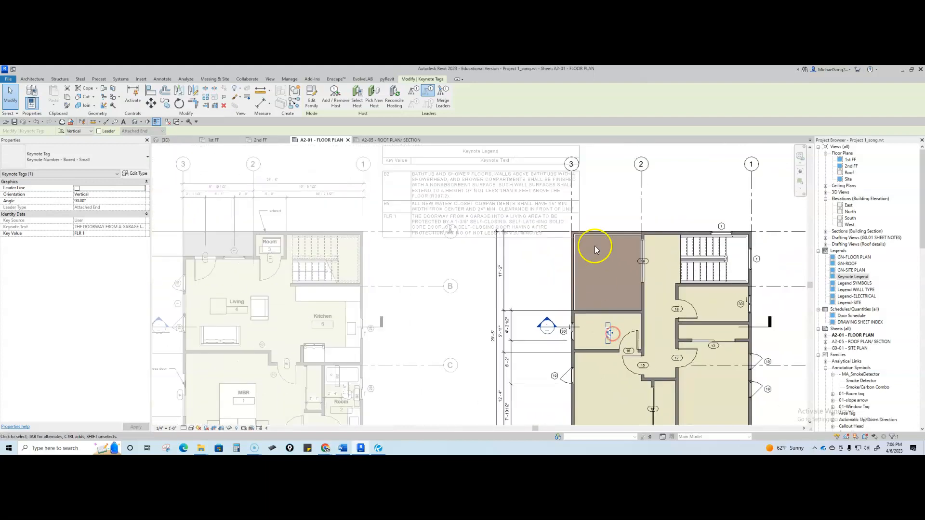
pyautogui.scroll(-3, 595, 250)
pyautogui.click(669, 178)
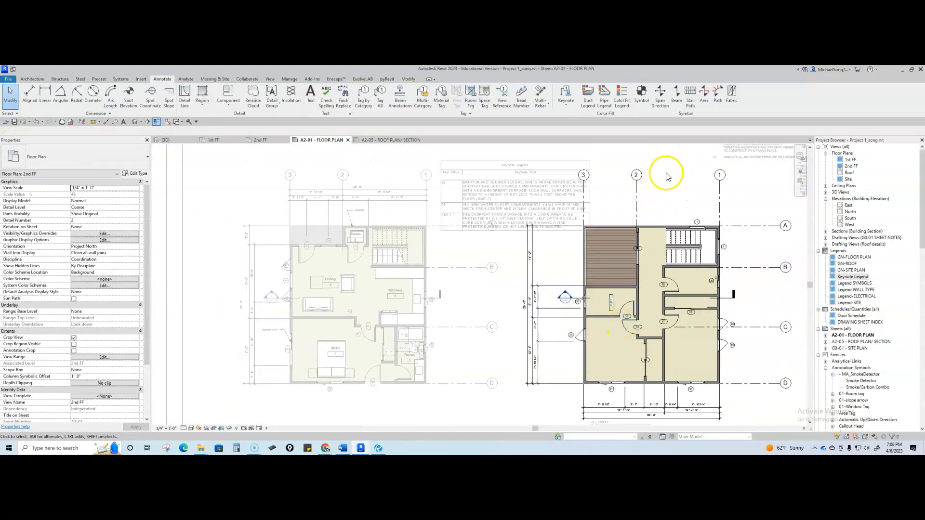
pyautogui.scroll(-2, 673, 173)
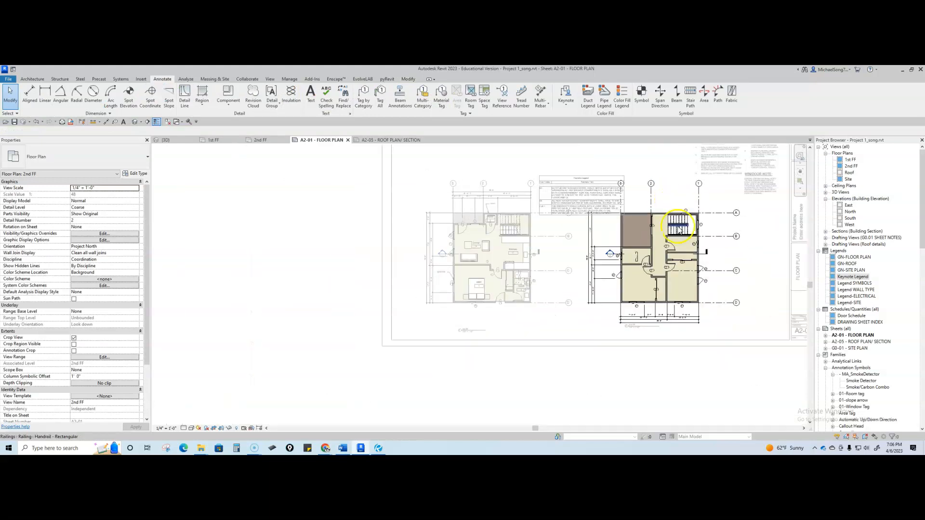
pyautogui.doubleClick(732, 320)
# - Move the keynote legend clear of both plans, into the space above the second floor plan and below the wall type legend
pyautogui.scroll(3, 645, 271)
pyautogui.scroll(7, 641, 265)
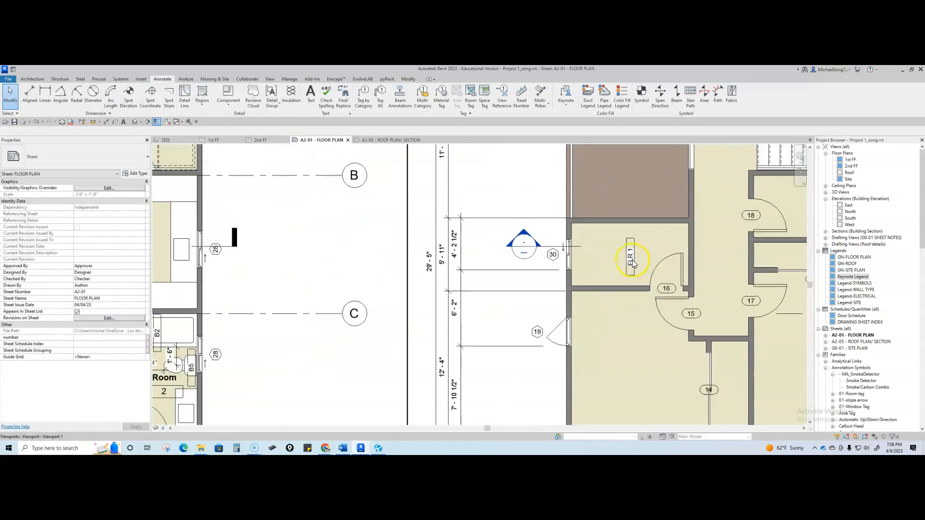
pyautogui.scroll(-6, 629, 257)
pyautogui.moveTo(612, 294); pyautogui.dragTo(591, 405, button='middle')
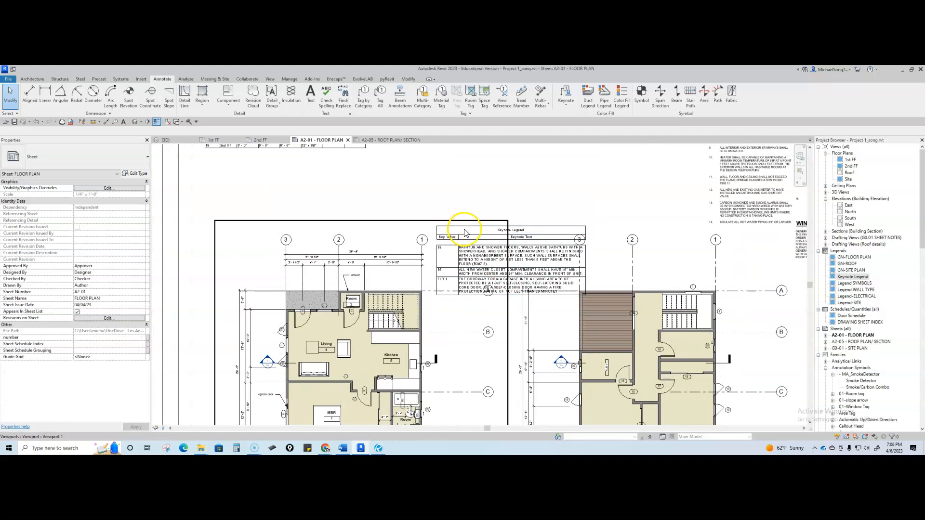
pyautogui.moveTo(465, 227); pyautogui.dragTo(503, 166)
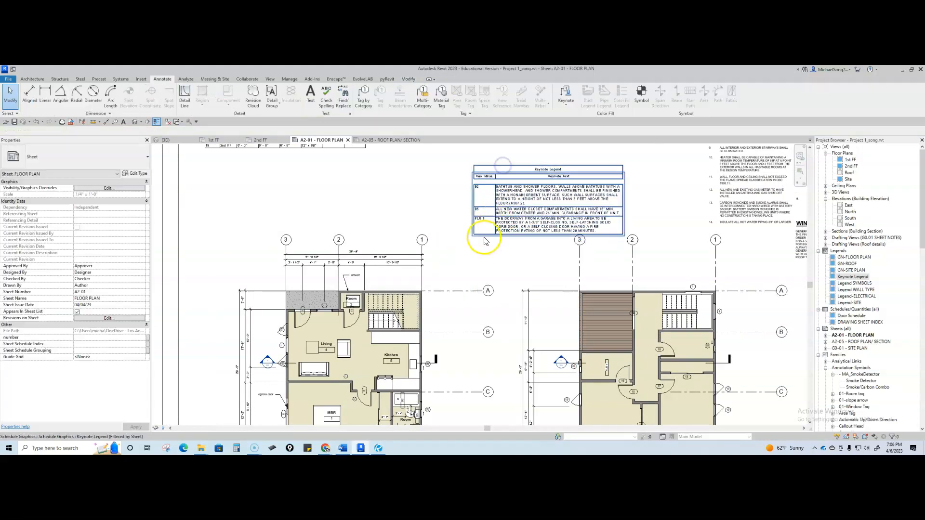
pyautogui.scroll(-1, 526, 246)
pyautogui.moveTo(533, 251); pyautogui.dragTo(526, 307, button='middle')
pyautogui.moveTo(538, 245); pyautogui.dragTo(593, 211)
pyautogui.click(599, 295)
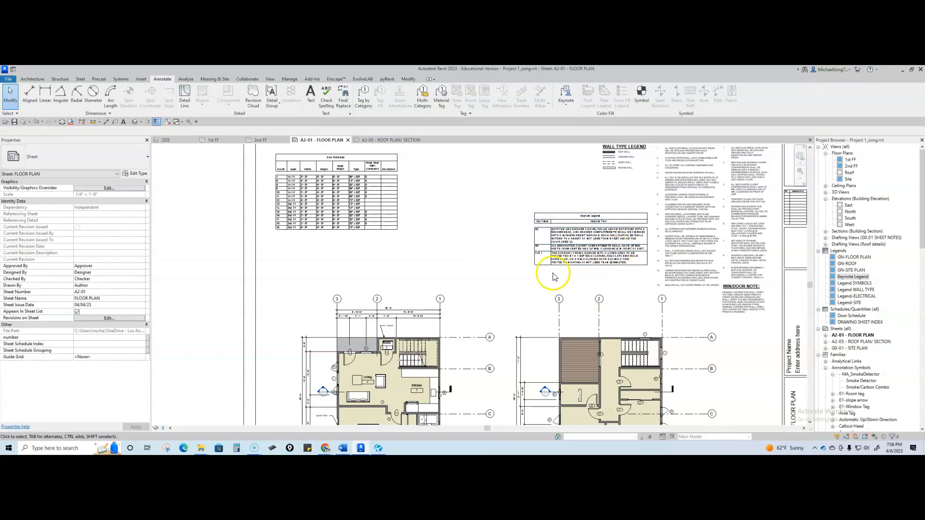
# - Move the keynote legend up closer to the wall type legend and check its position against the door schedule
pyautogui.scroll(-2, 553, 265)
pyautogui.moveTo(569, 248); pyautogui.dragTo(568, 230)
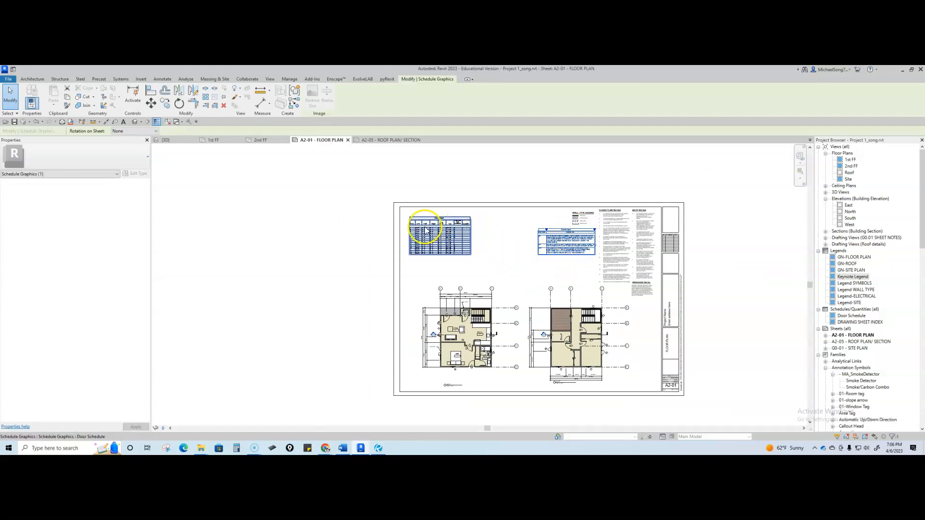
pyautogui.scroll(3, 426, 231)
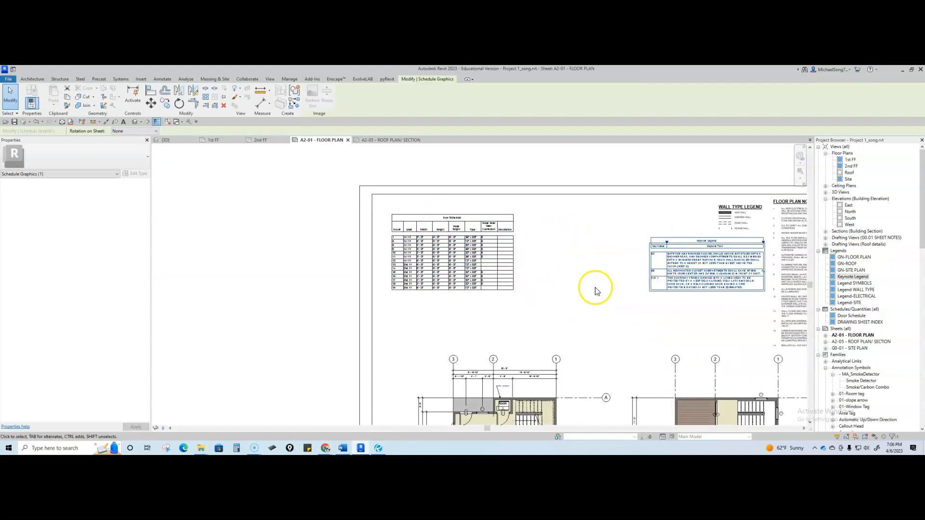
pyautogui.scroll(-4, 553, 306)
pyautogui.moveTo(592, 324); pyautogui.dragTo(523, 267, button='middle')
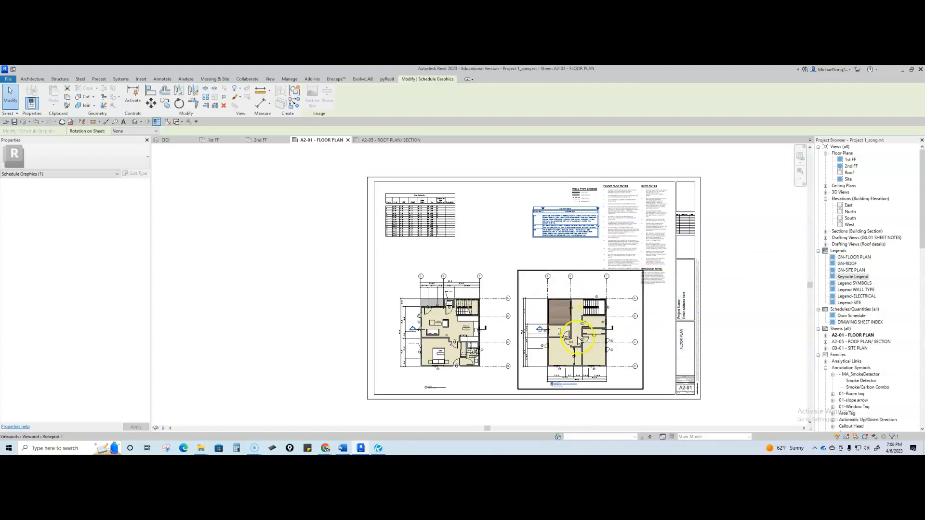